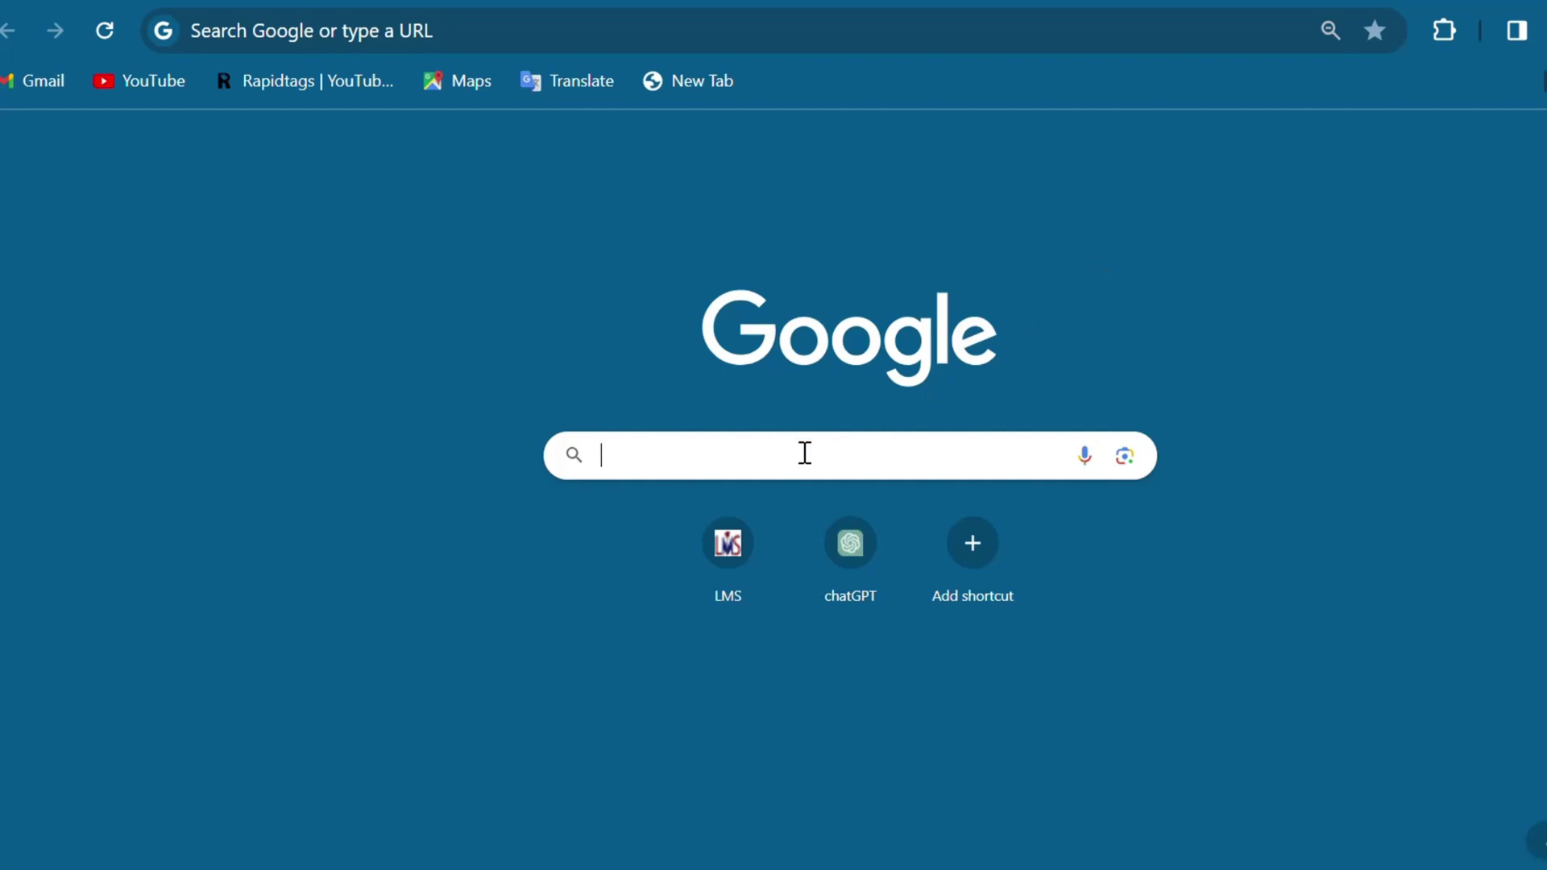
Search Google for "qt creator", open the Qt Creator product page and go to its Qt download page
{"action": "type", "text": "qt"}
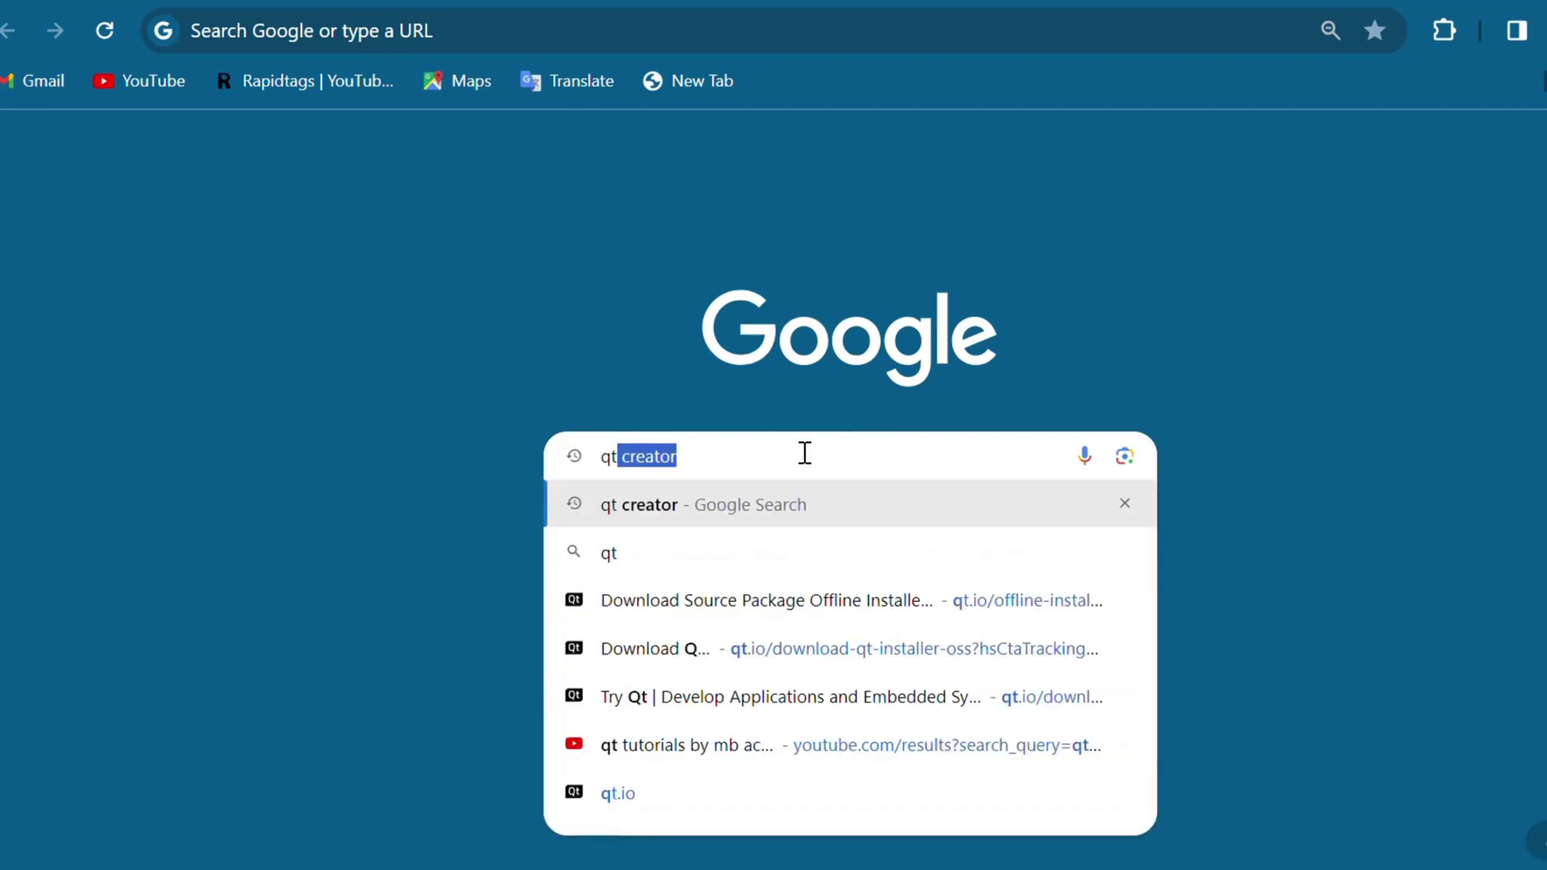
{"action": "key", "text": "Return"}
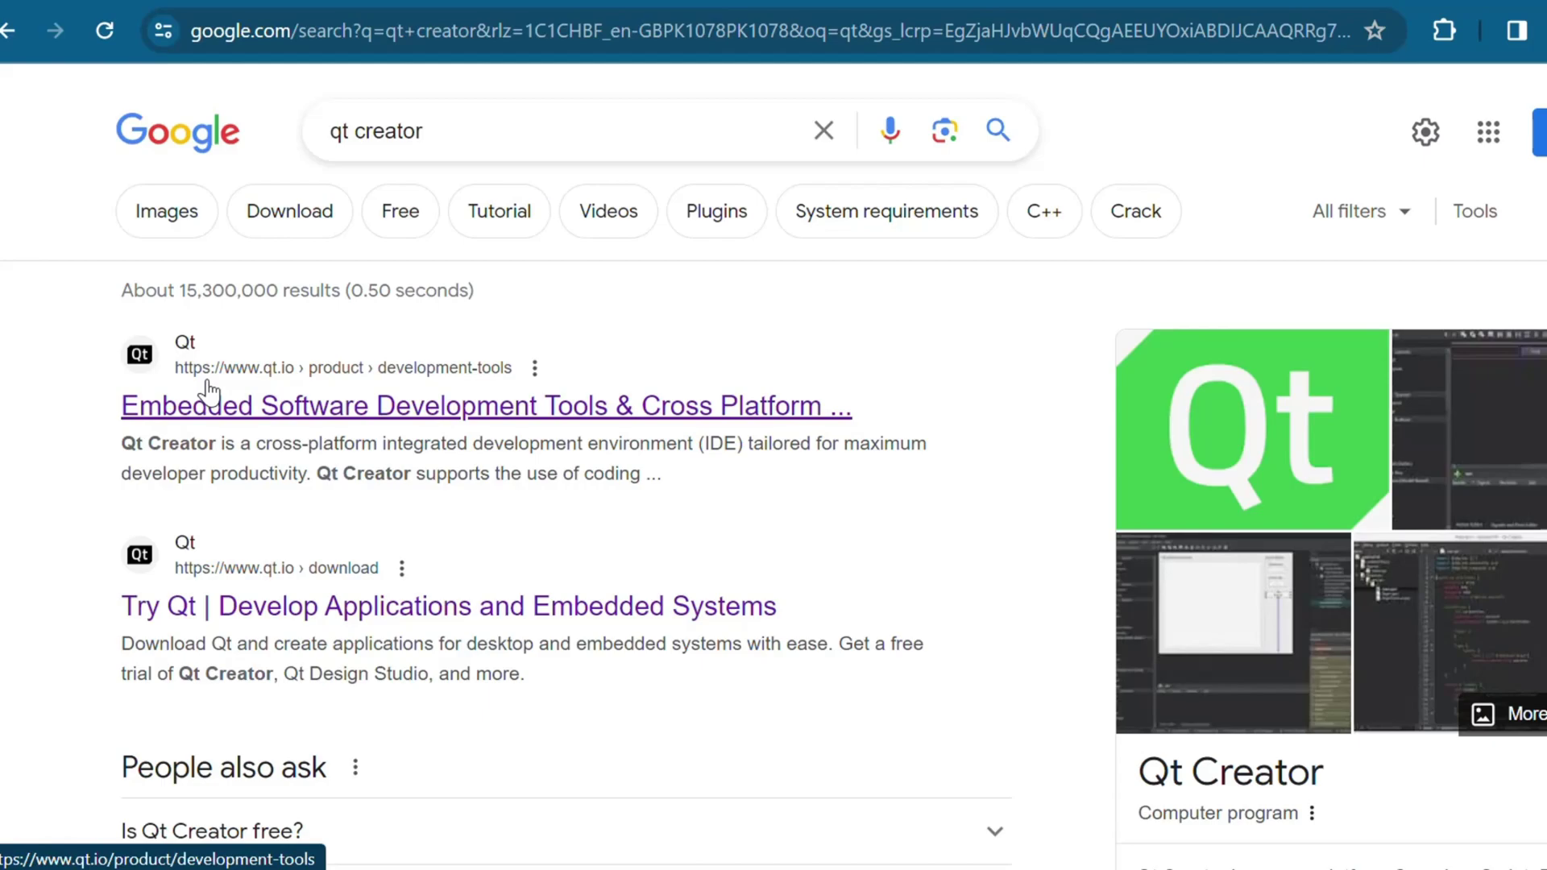
{"action": "left_click", "coordinate": [252, 417]}
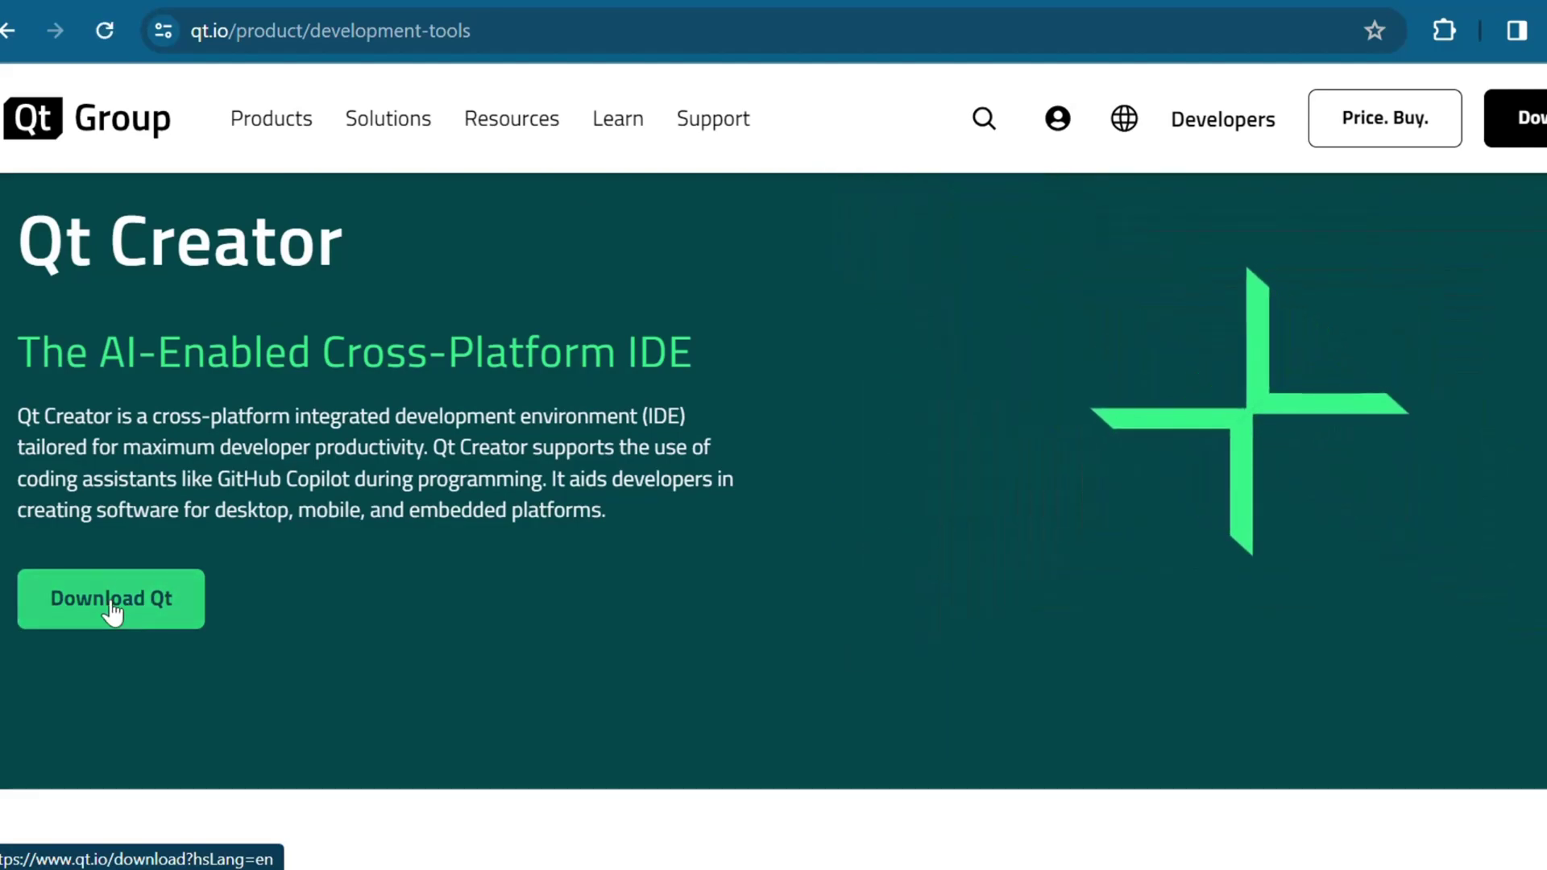
{"action": "left_click", "coordinate": [113, 613]}
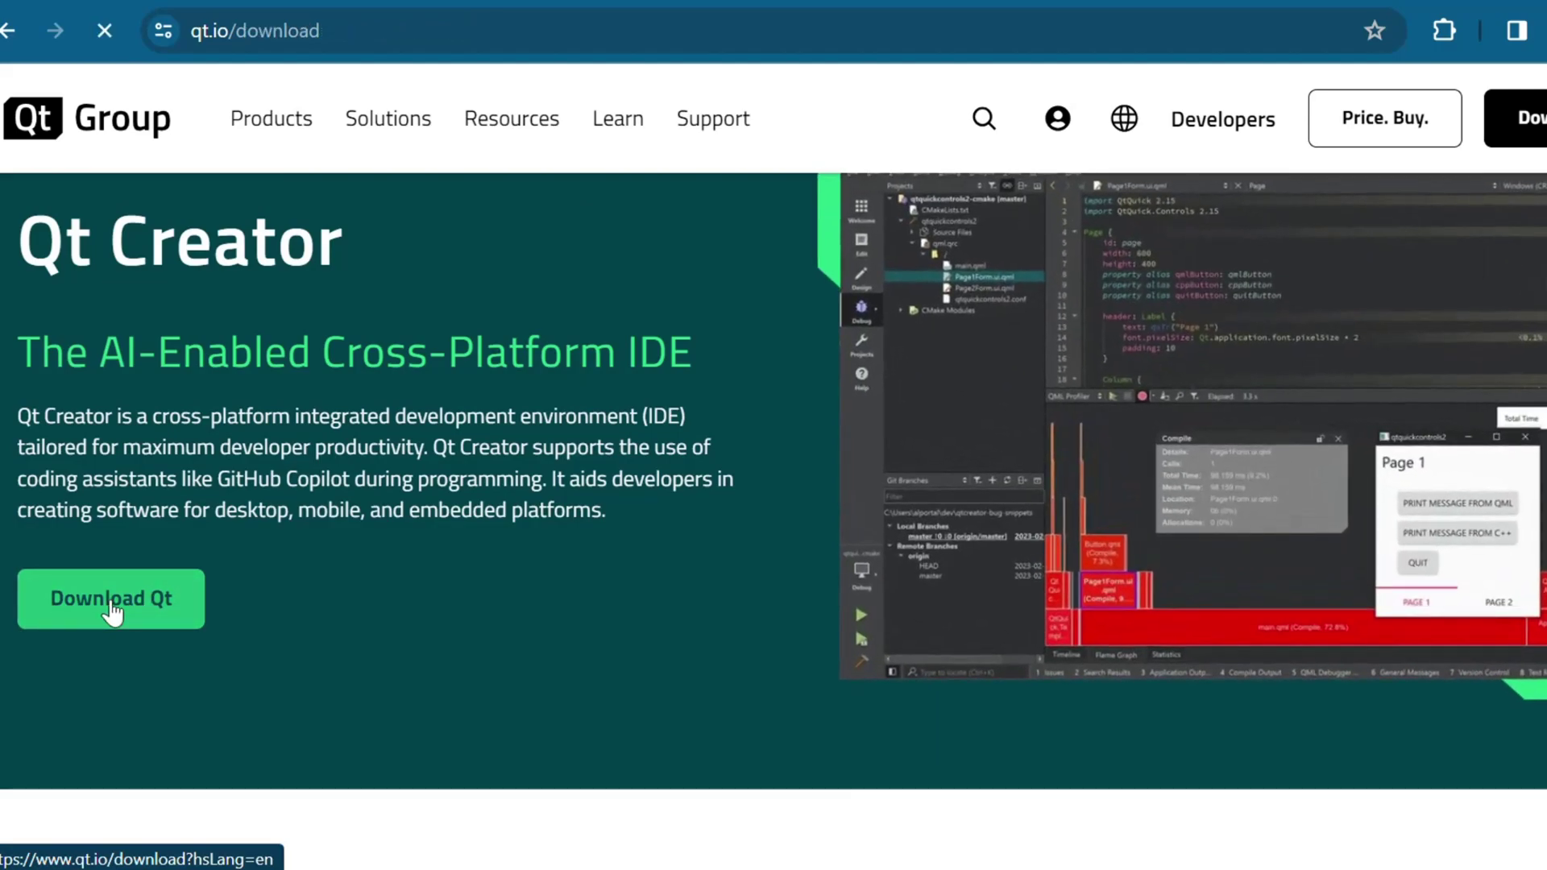
Open the open source download page for Qt from the free trials page
{"action": "scroll", "coordinate": [542, 665], "scroll_direction": "down", "scroll_amount": 3}
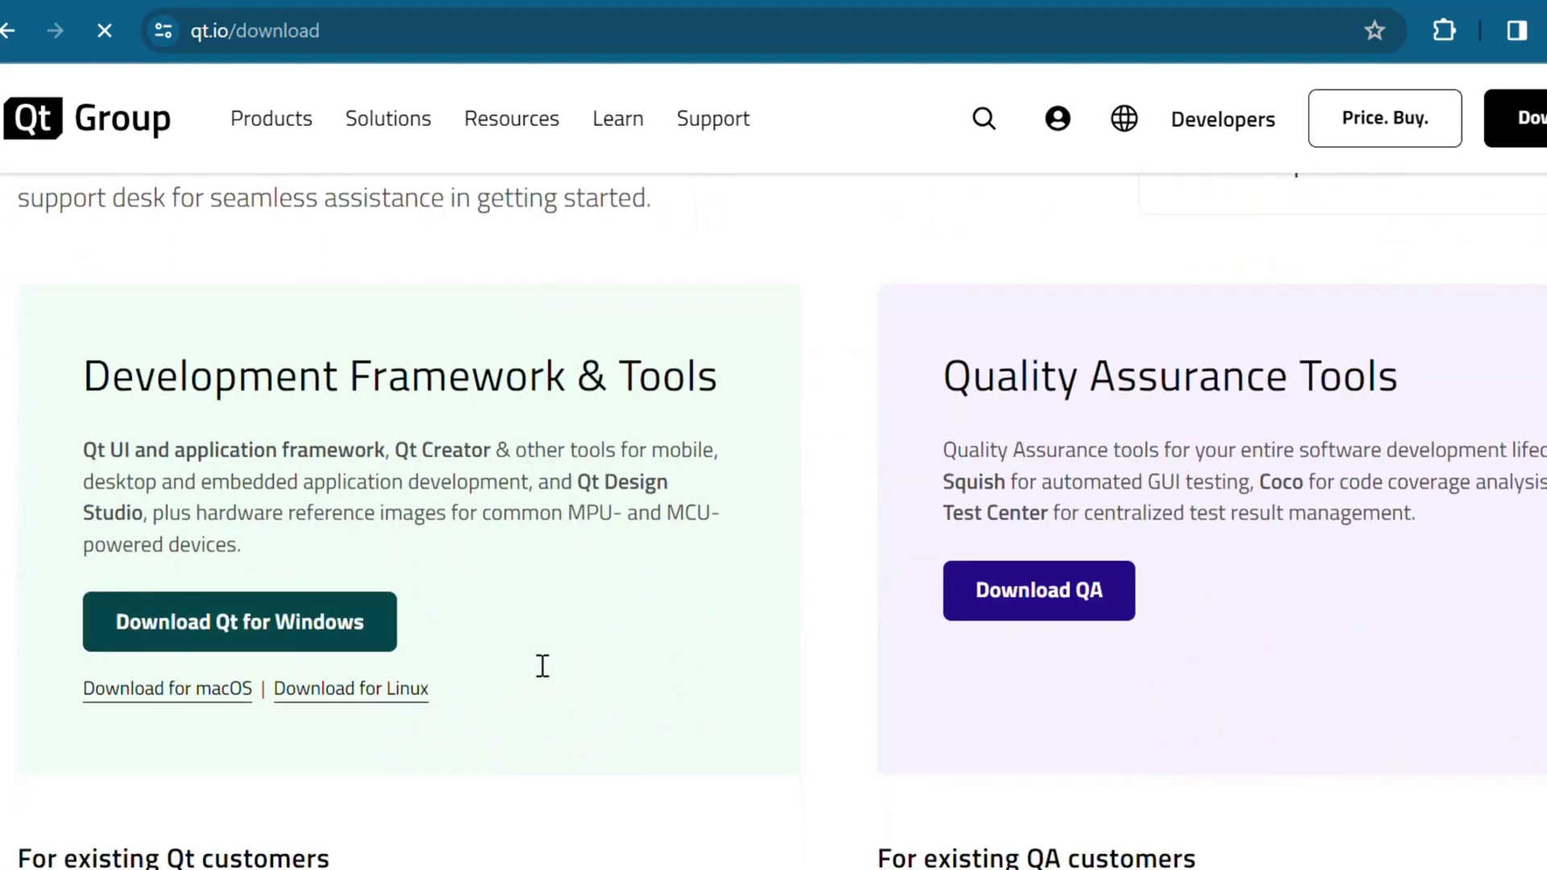
{"action": "scroll", "coordinate": [542, 666], "scroll_direction": "down", "scroll_amount": 1}
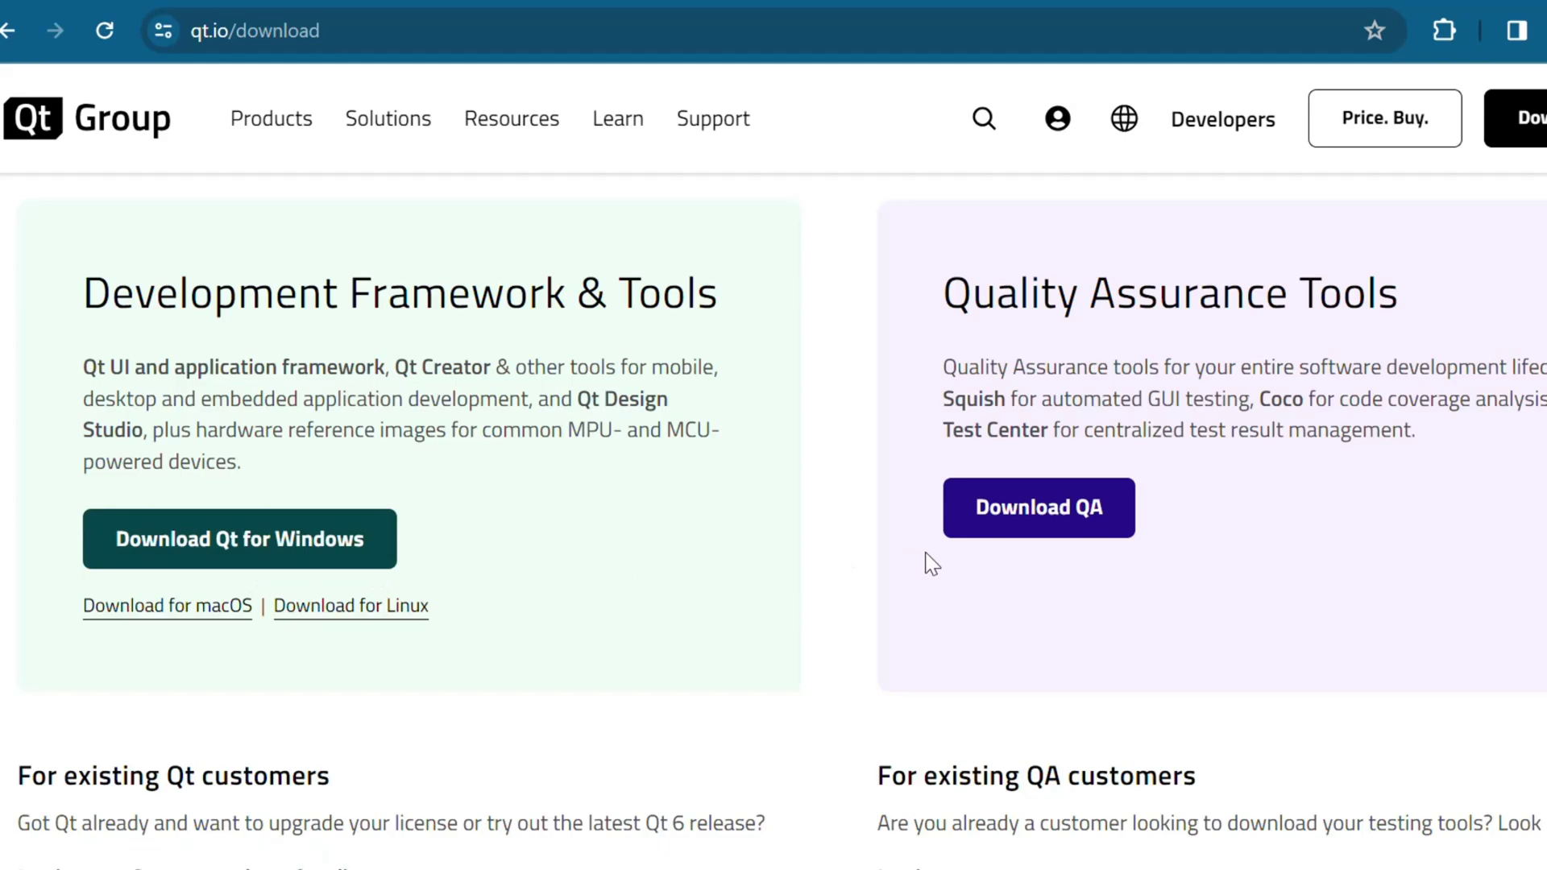
{"action": "scroll", "coordinate": [704, 771], "scroll_direction": "up", "scroll_amount": 2}
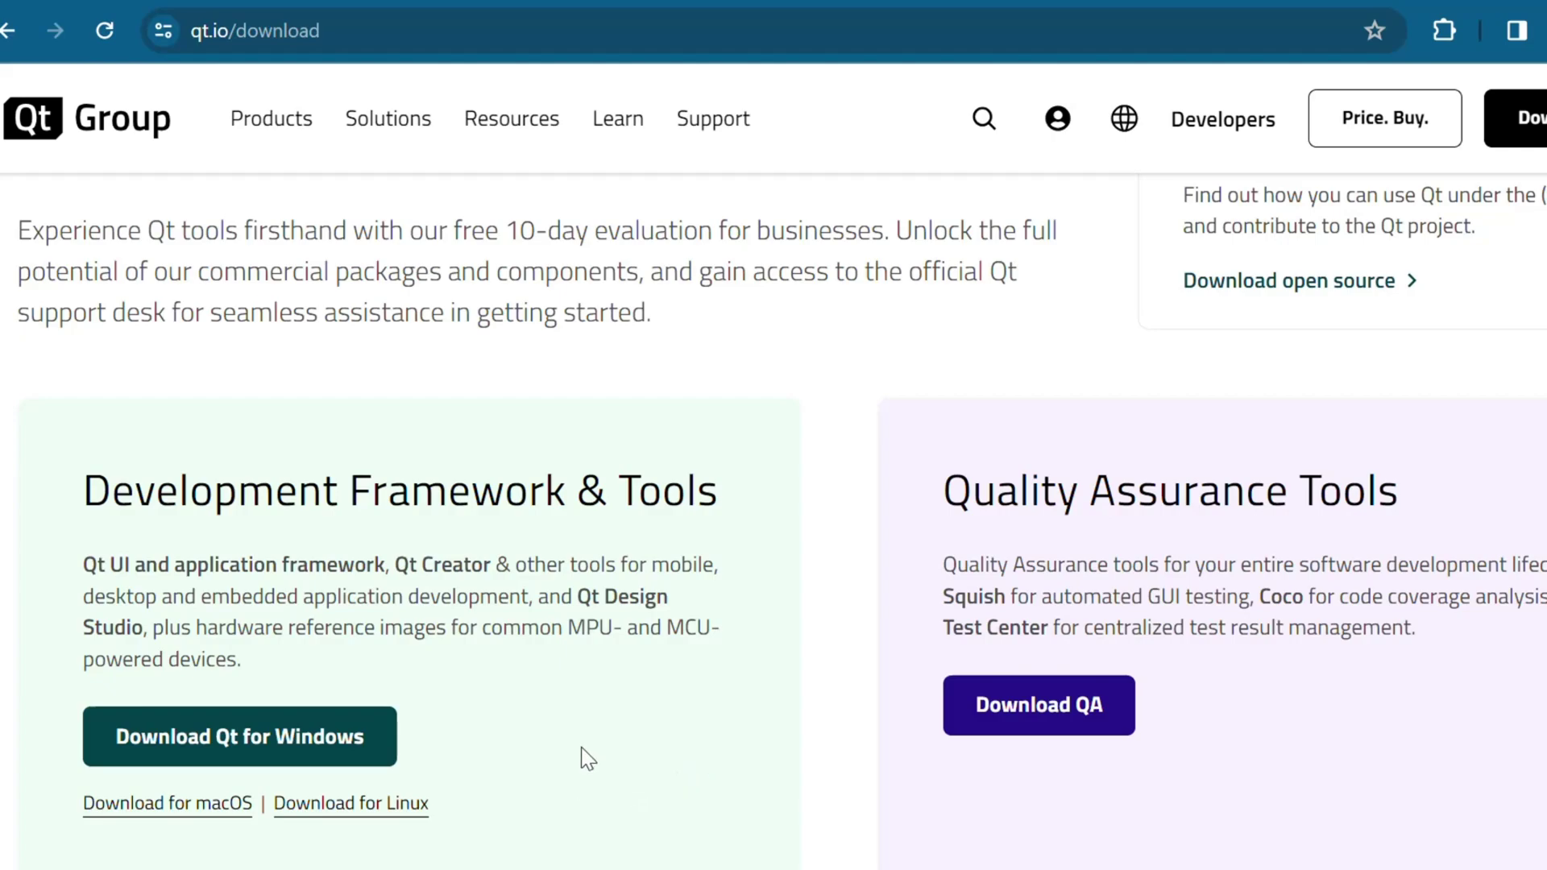
{"action": "scroll", "coordinate": [582, 747], "scroll_direction": "up", "scroll_amount": 2}
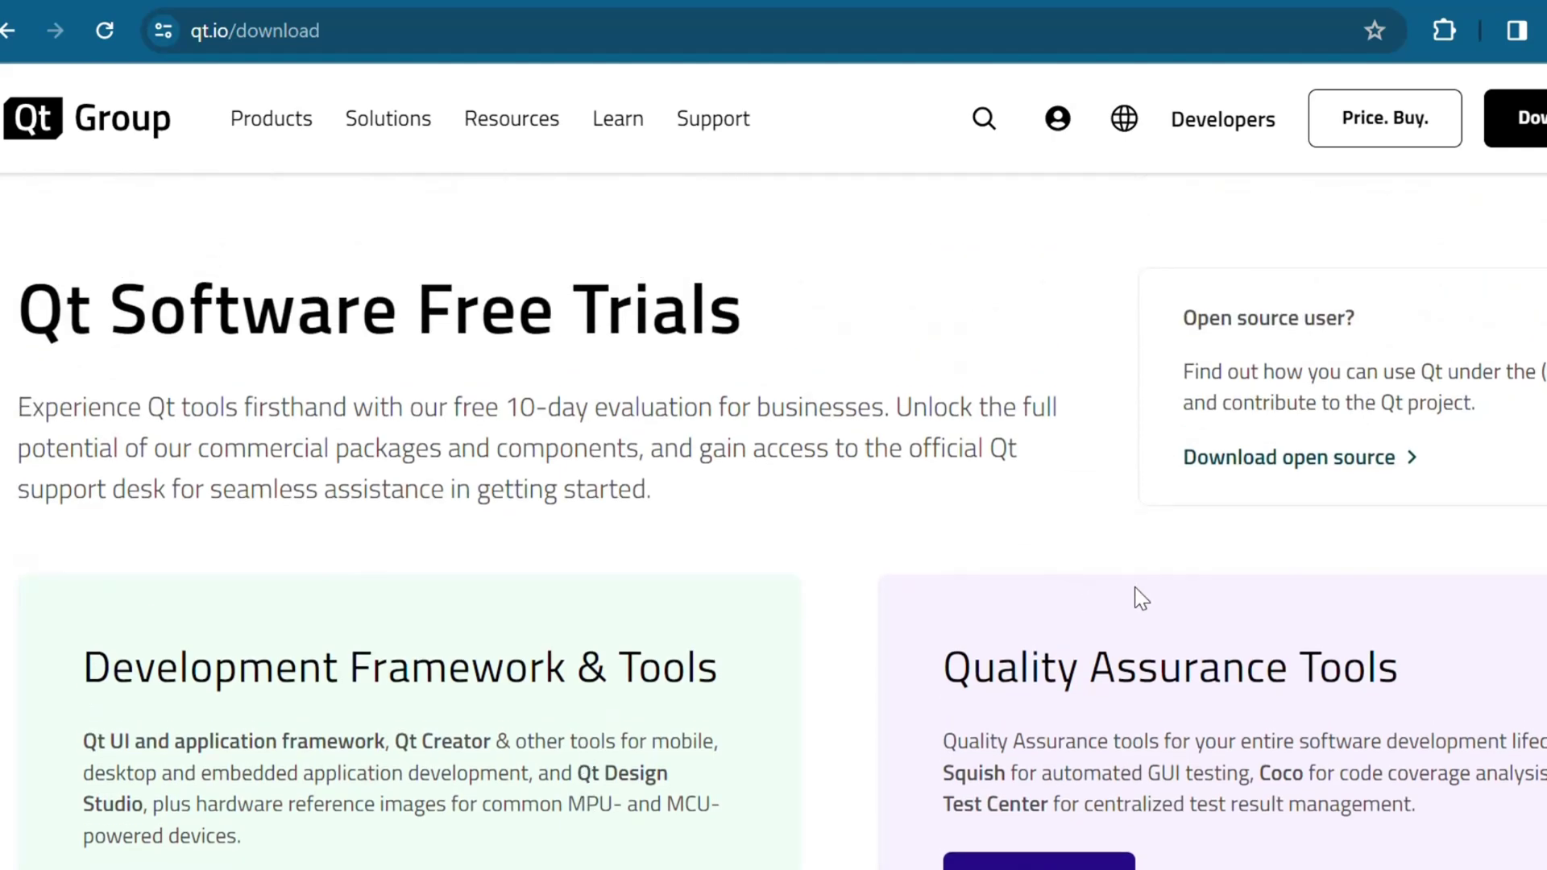
{"action": "left_click", "coordinate": [1292, 472]}
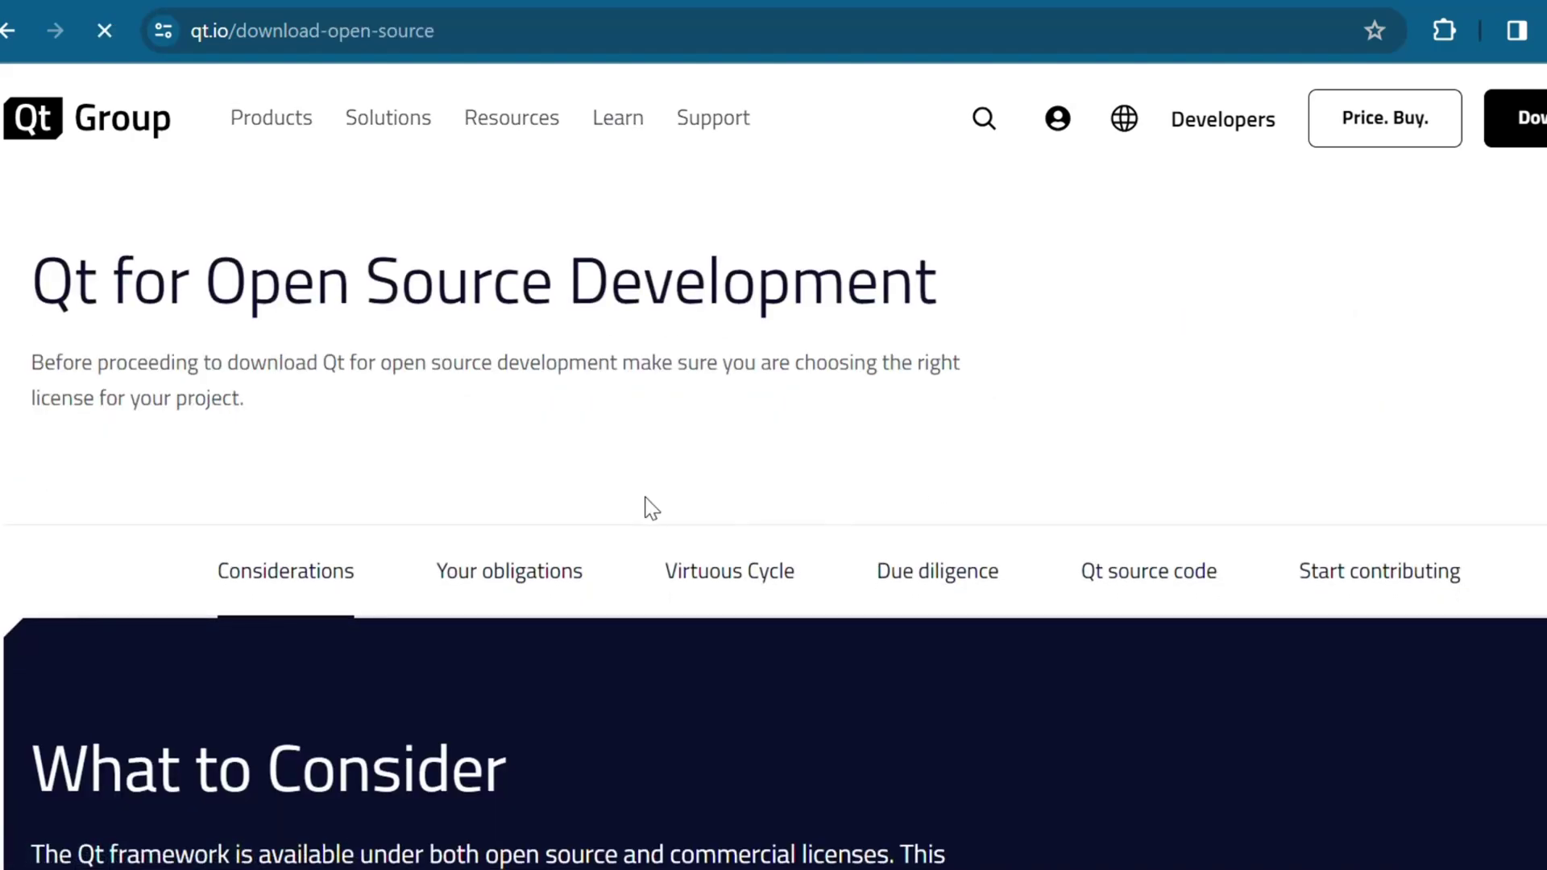
Proceed from the open source development page to the Qt Online Installer download page
{"action": "scroll", "coordinate": [644, 504], "scroll_direction": "down", "scroll_amount": 10}
{"action": "scroll", "coordinate": [647, 495], "scroll_direction": "down", "scroll_amount": 12}
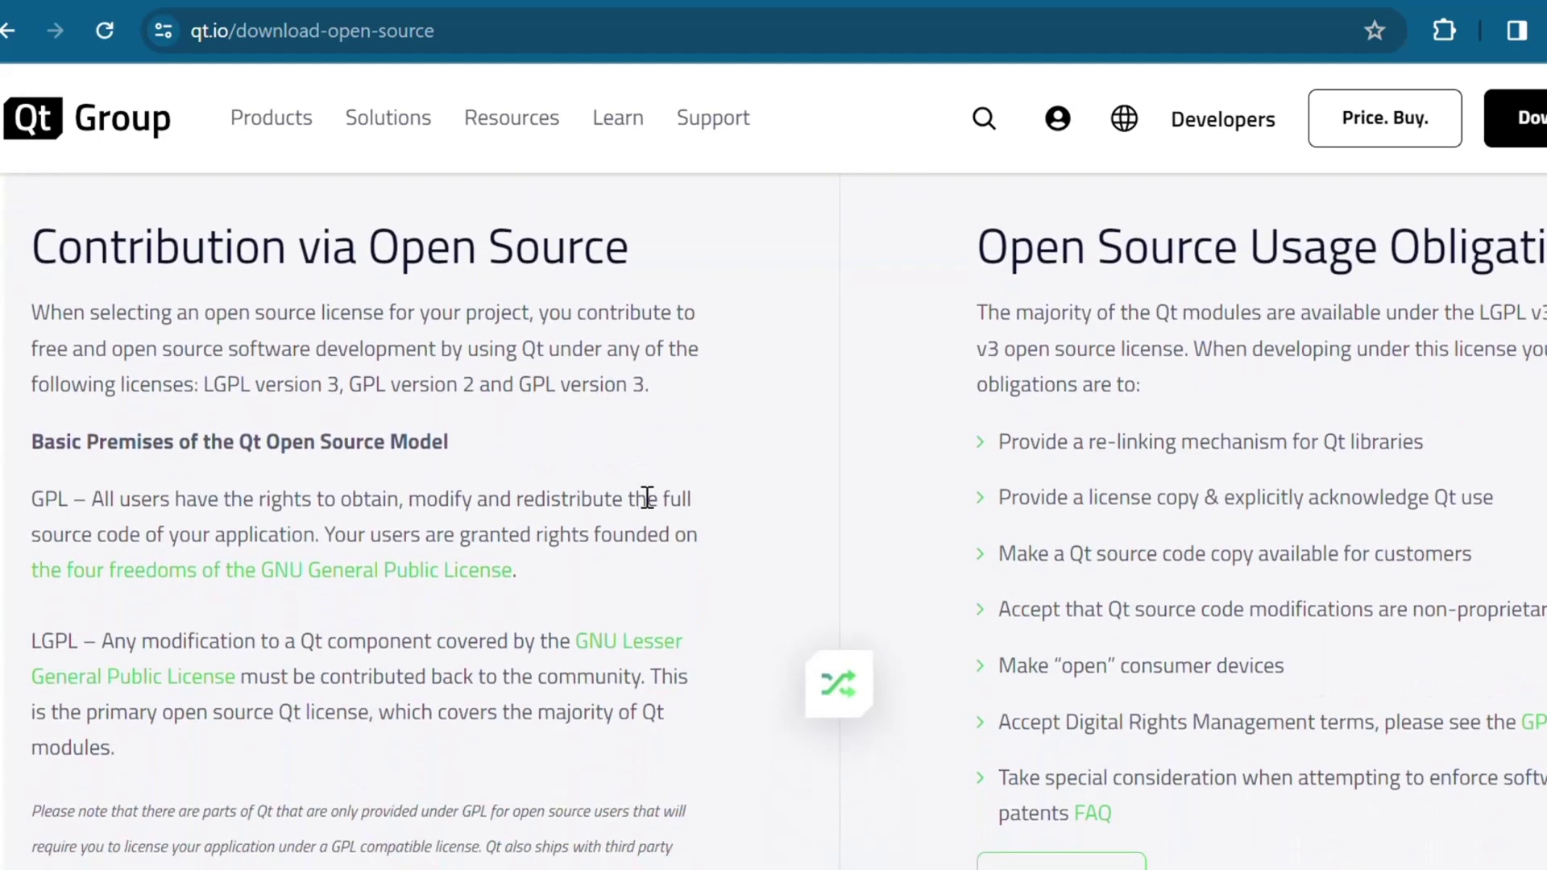
{"action": "scroll", "coordinate": [647, 495], "scroll_direction": "down", "scroll_amount": 18}
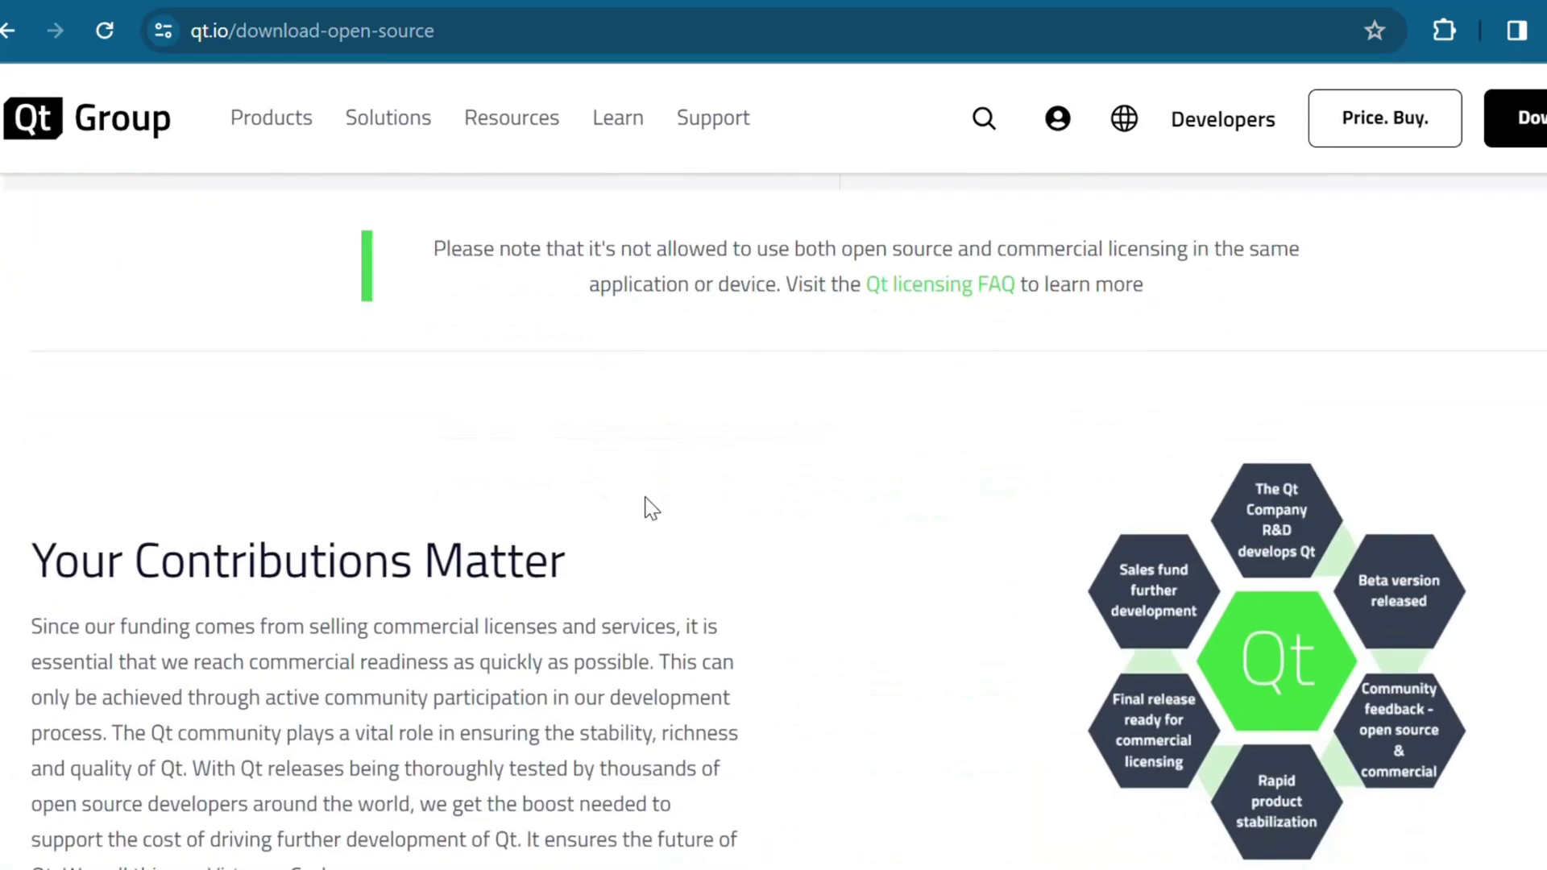
{"action": "scroll", "coordinate": [647, 500], "scroll_direction": "down", "scroll_amount": 14}
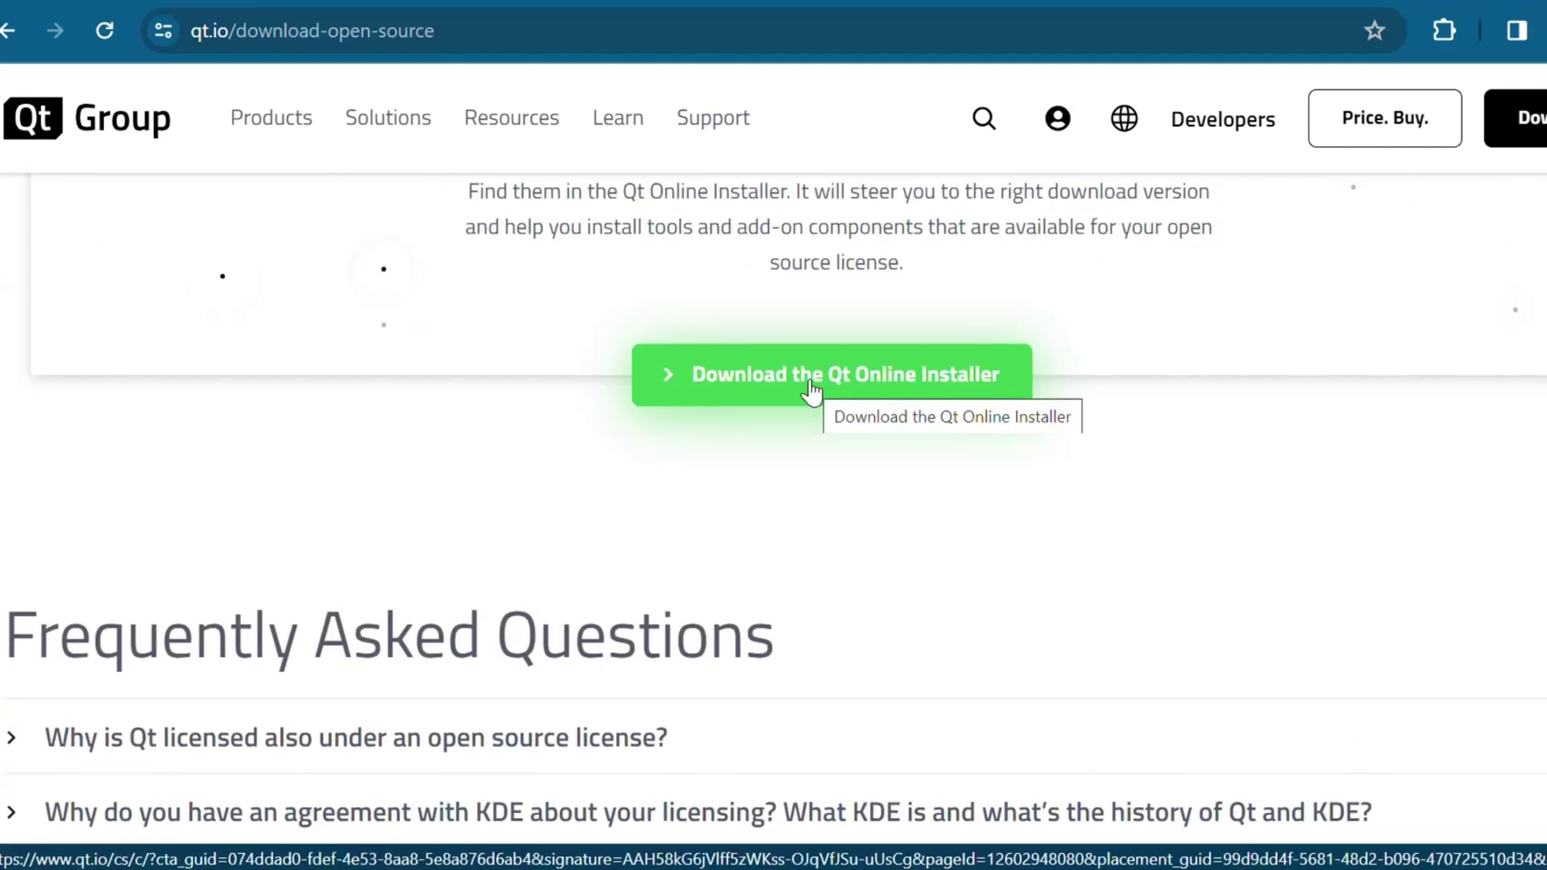
{"action": "left_click", "coordinate": [811, 393]}
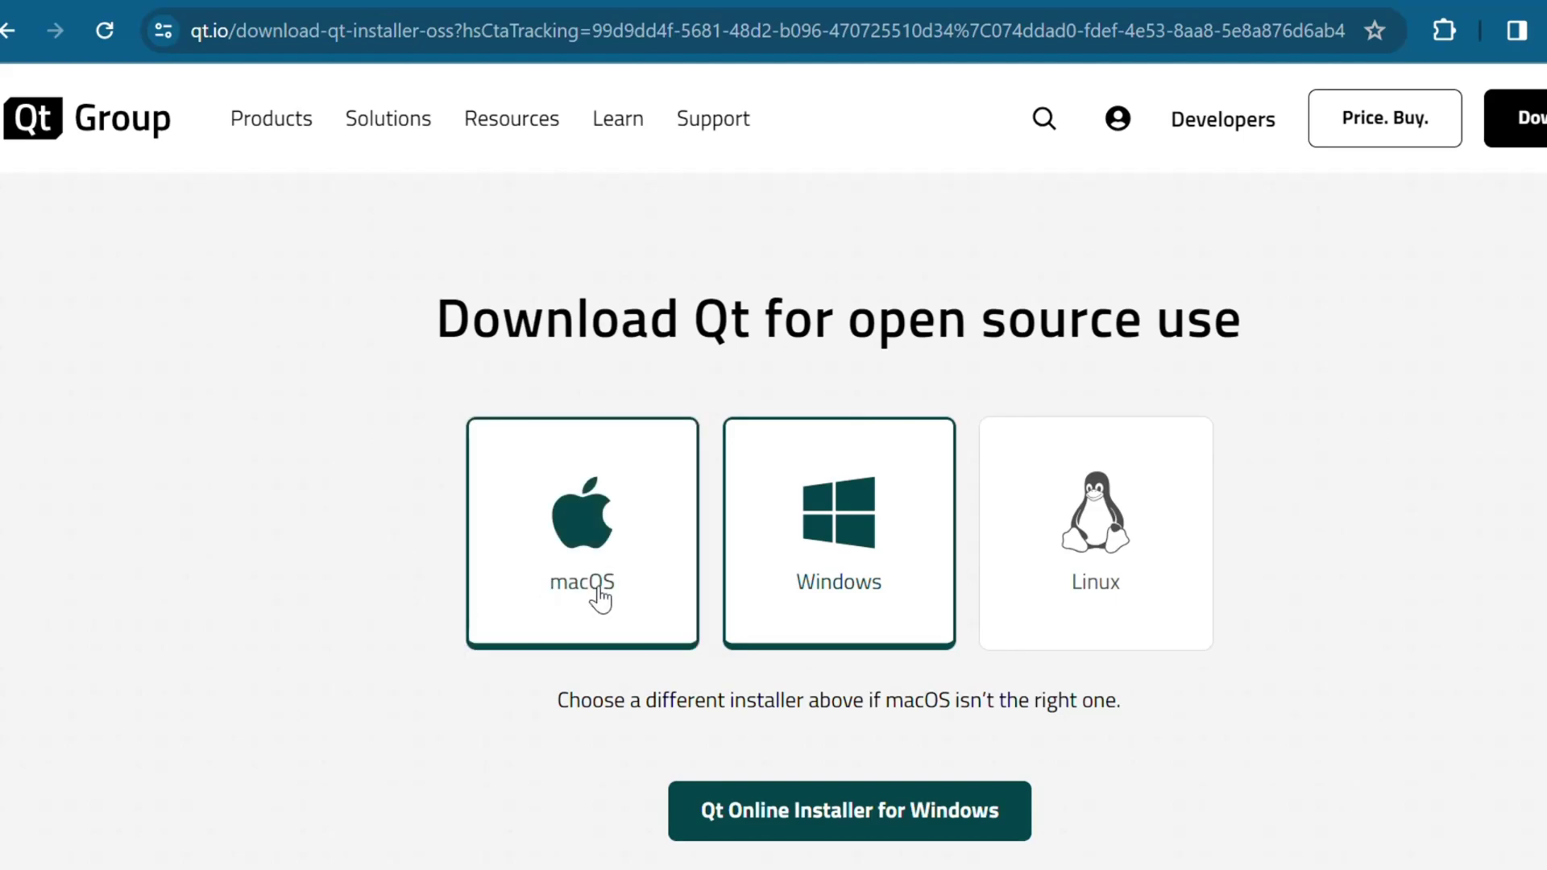
Compare the macOS and Linux installer options, choose Windows, and open the offline packages page
{"action": "left_click", "coordinate": [577, 522]}
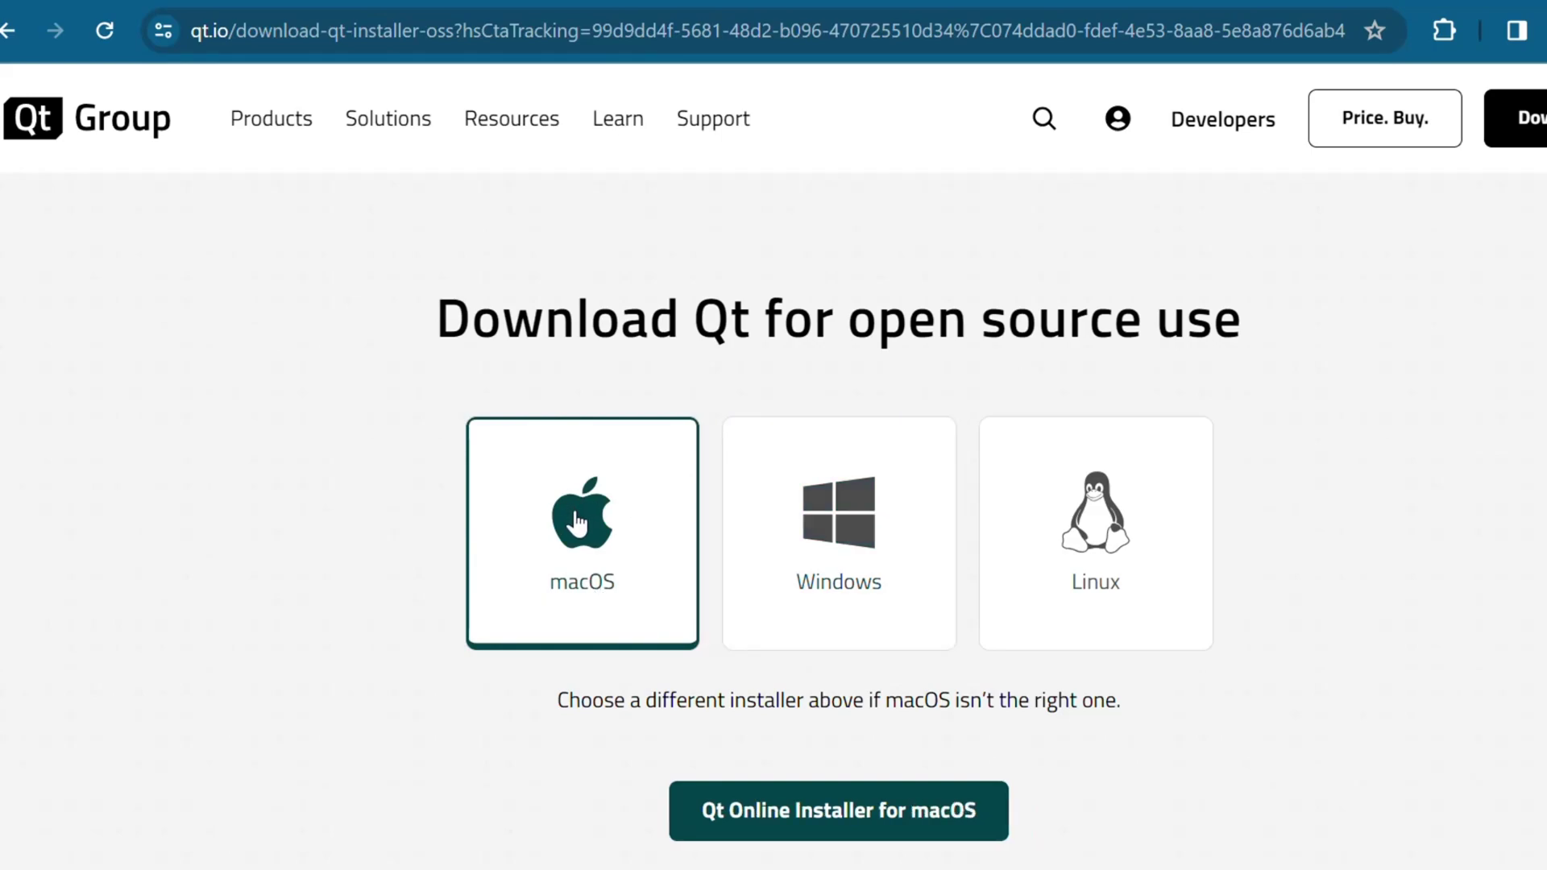
{"action": "left_click", "coordinate": [1108, 516]}
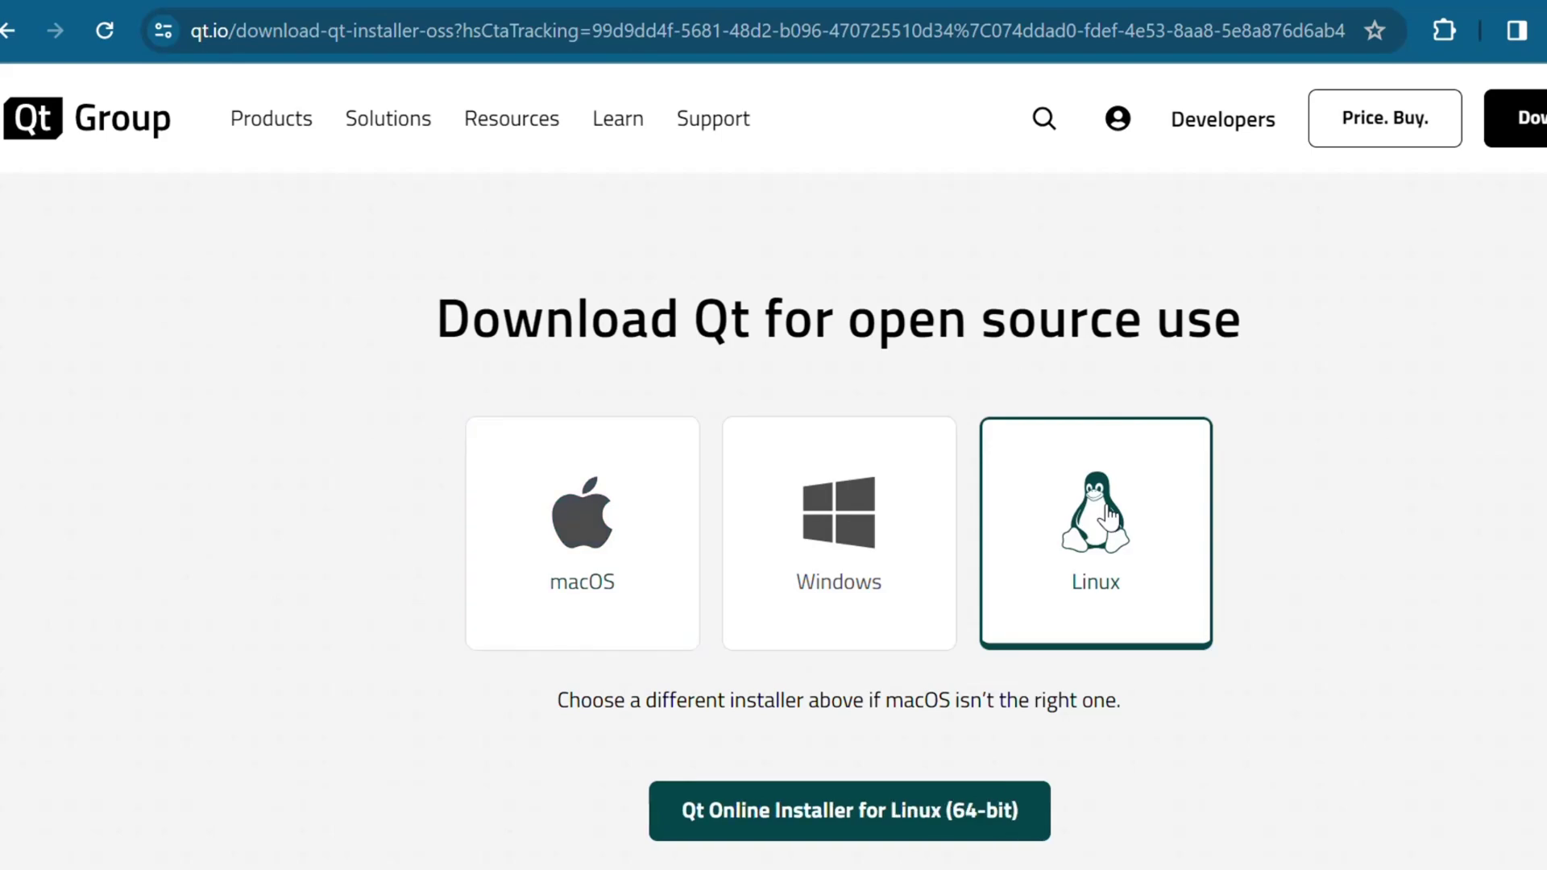
{"action": "left_click", "coordinate": [859, 594]}
{"action": "scroll", "coordinate": [905, 660], "scroll_direction": "down", "scroll_amount": 2}
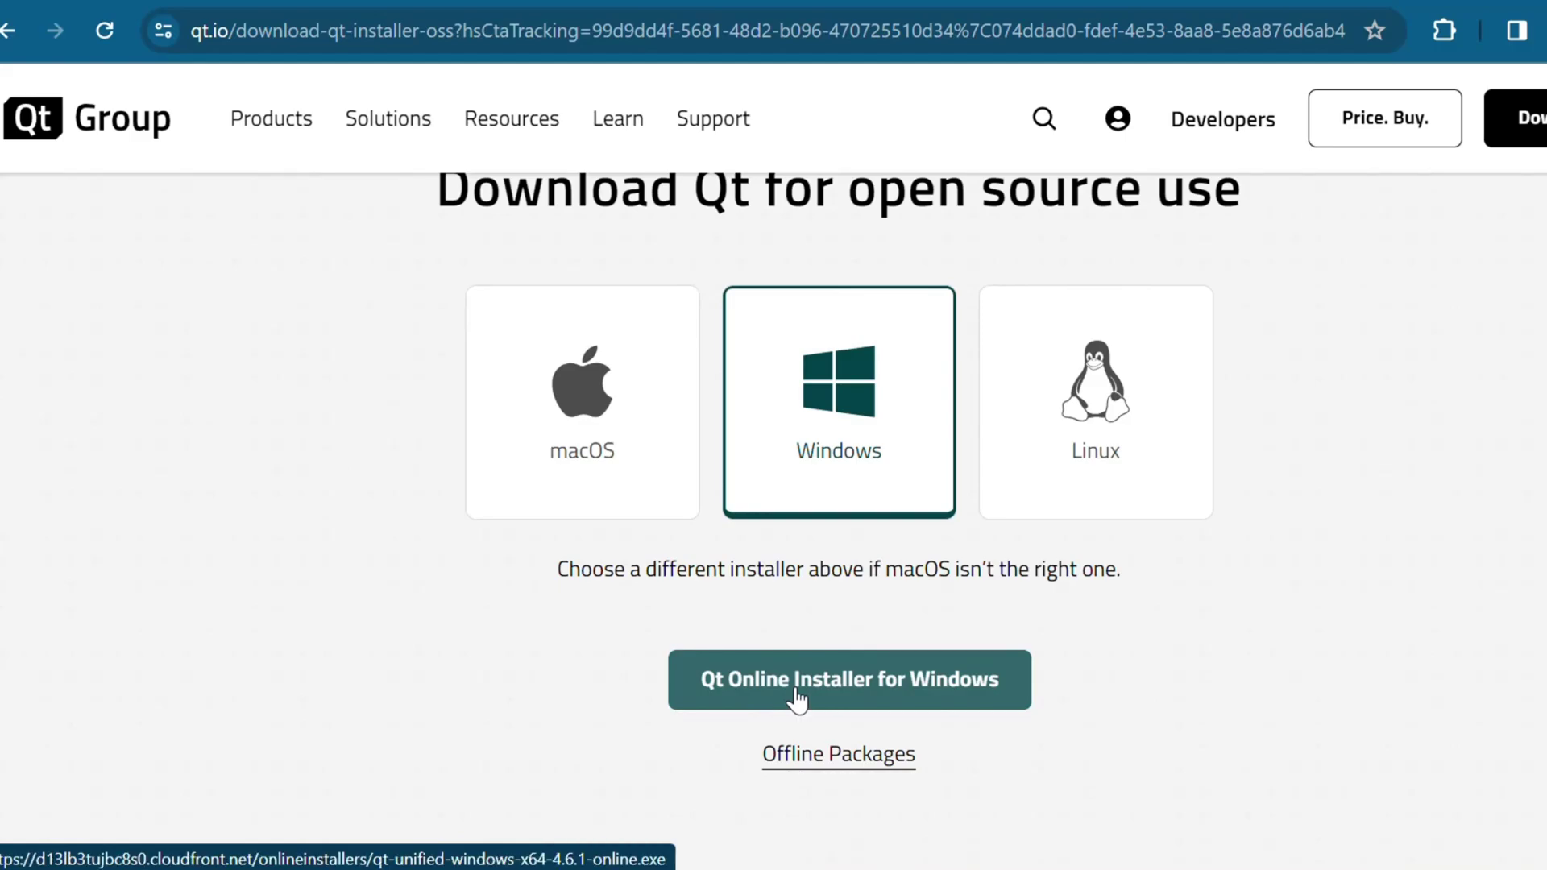
{"action": "left_click", "coordinate": [838, 765]}
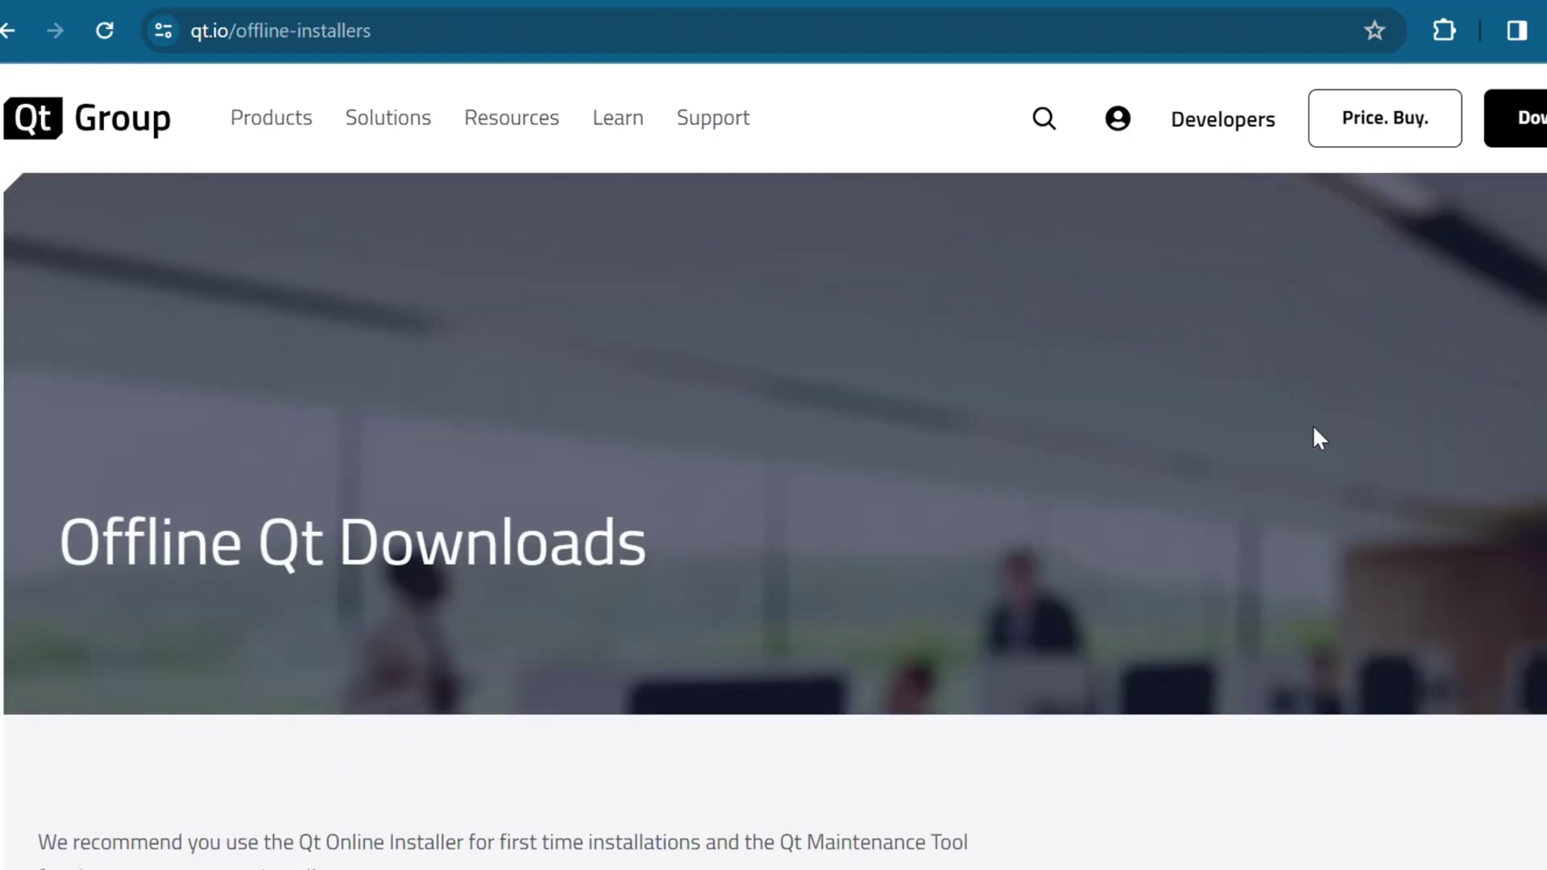
Download Qt 5.12.12 for Windows from the 5.12.x Offline Installers section
{"action": "scroll", "coordinate": [901, 525], "scroll_direction": "down", "scroll_amount": 6}
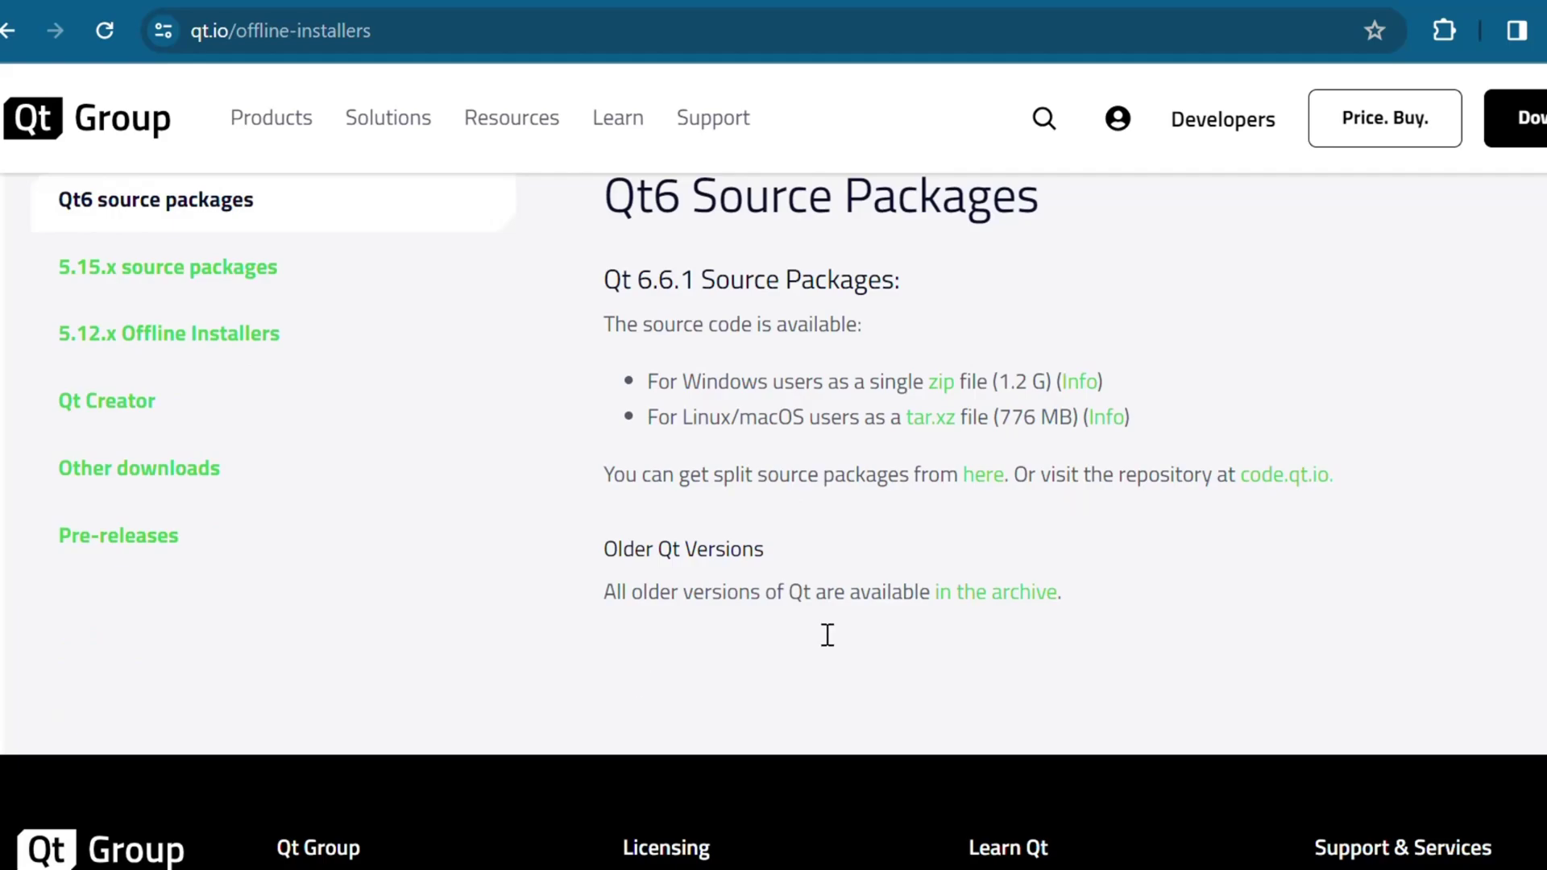
{"action": "scroll", "coordinate": [403, 448], "scroll_direction": "up", "scroll_amount": 2}
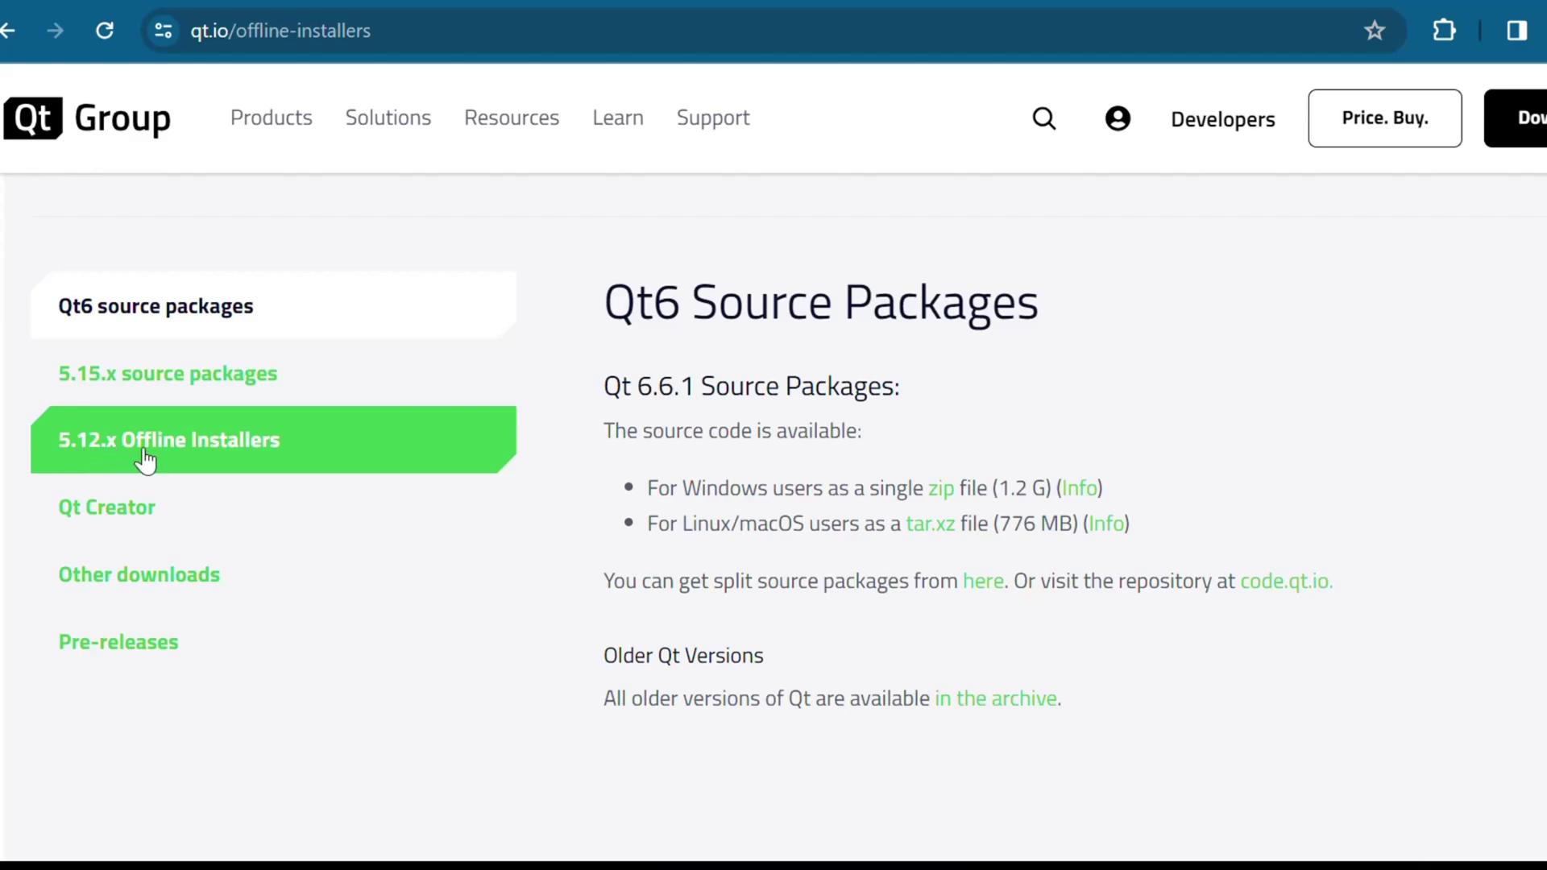
{"action": "left_click", "coordinate": [217, 458]}
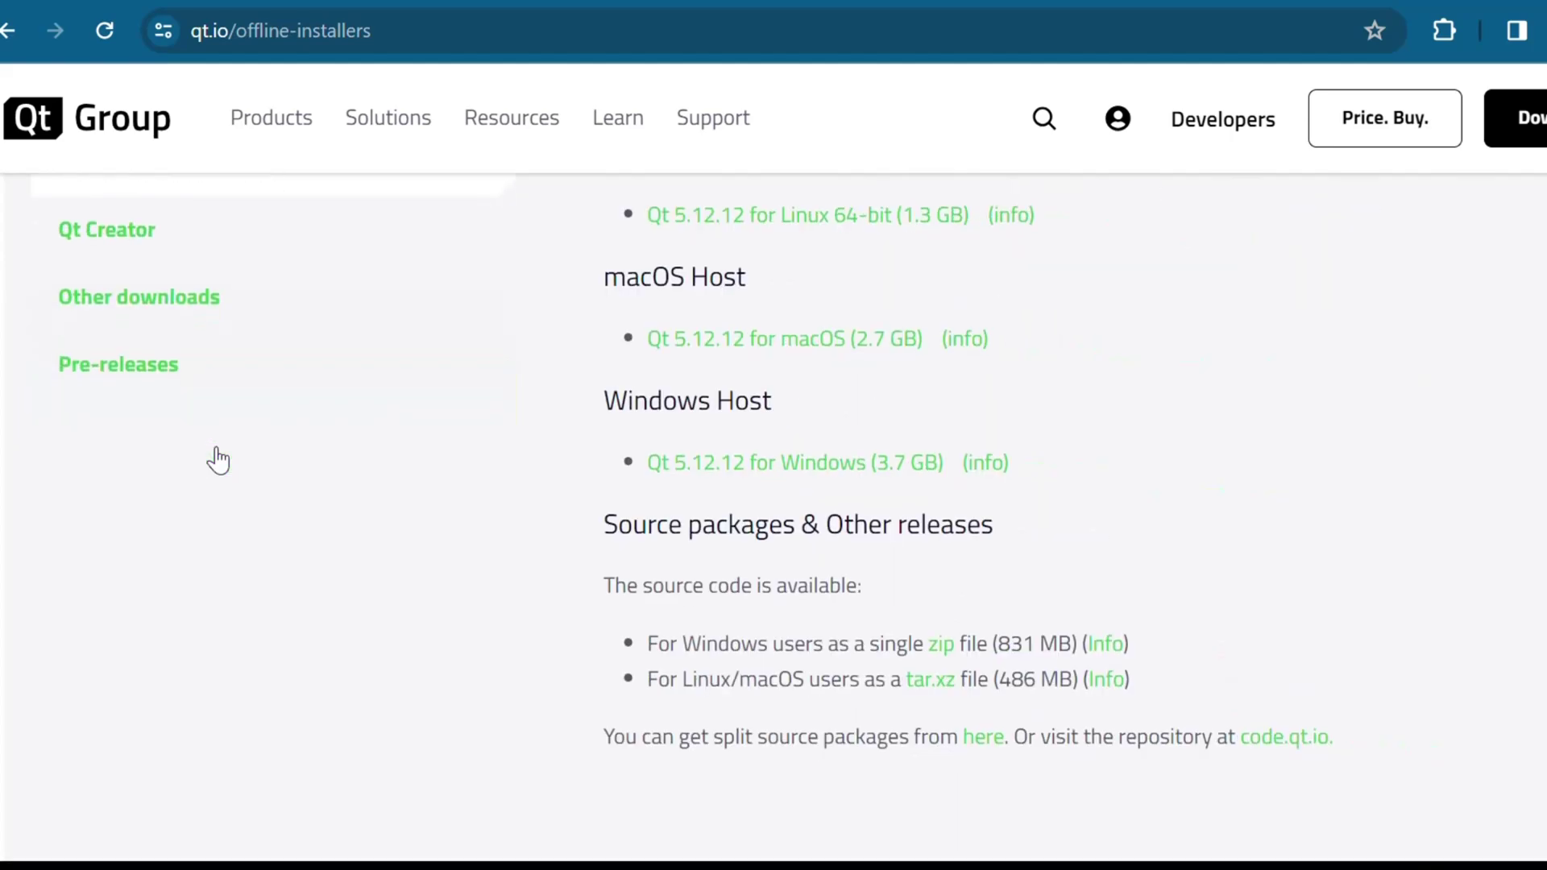
{"action": "scroll", "coordinate": [451, 467], "scroll_direction": "up", "scroll_amount": 2}
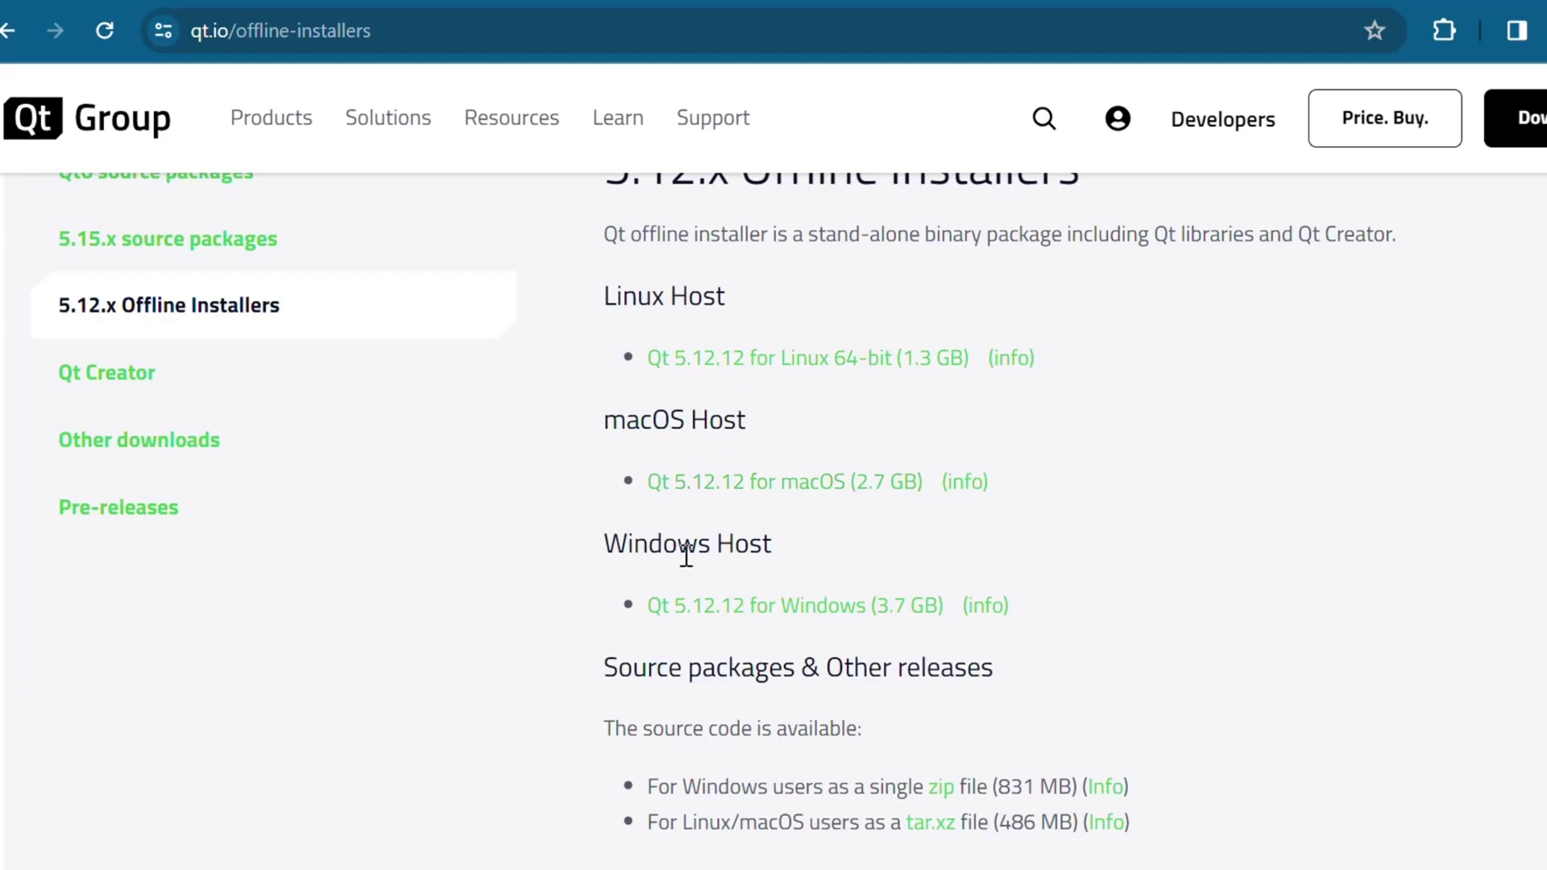
{"action": "left_click", "coordinate": [800, 614]}
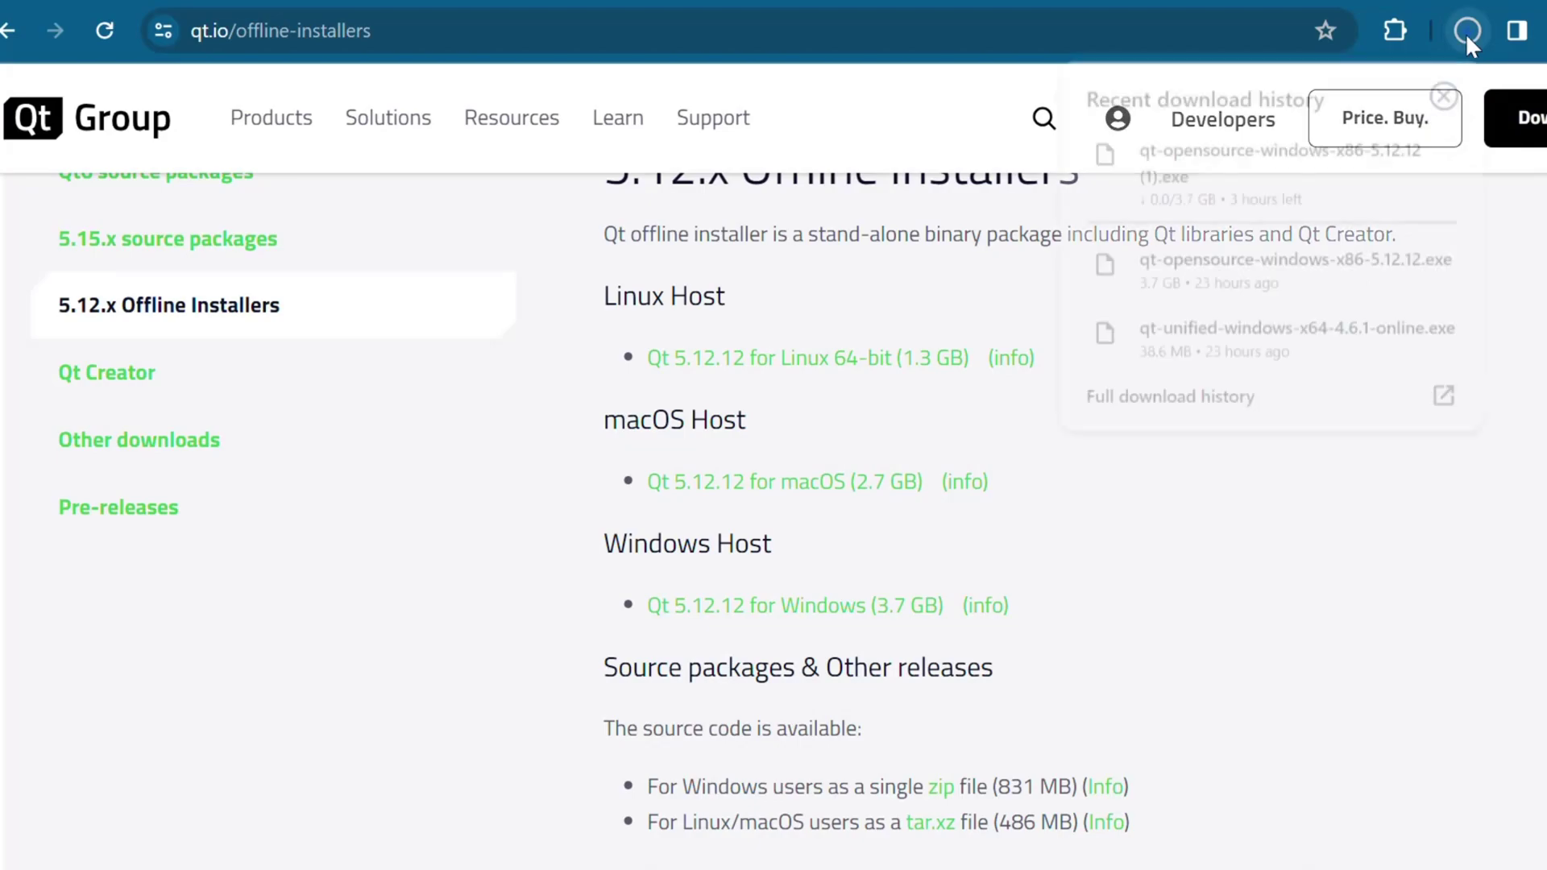
Switch to File Explorer and launch qt-opensource-windows-x86-5.12.12.exe from the Downloads folder
{"action": "left_click", "coordinate": [538, 867]}
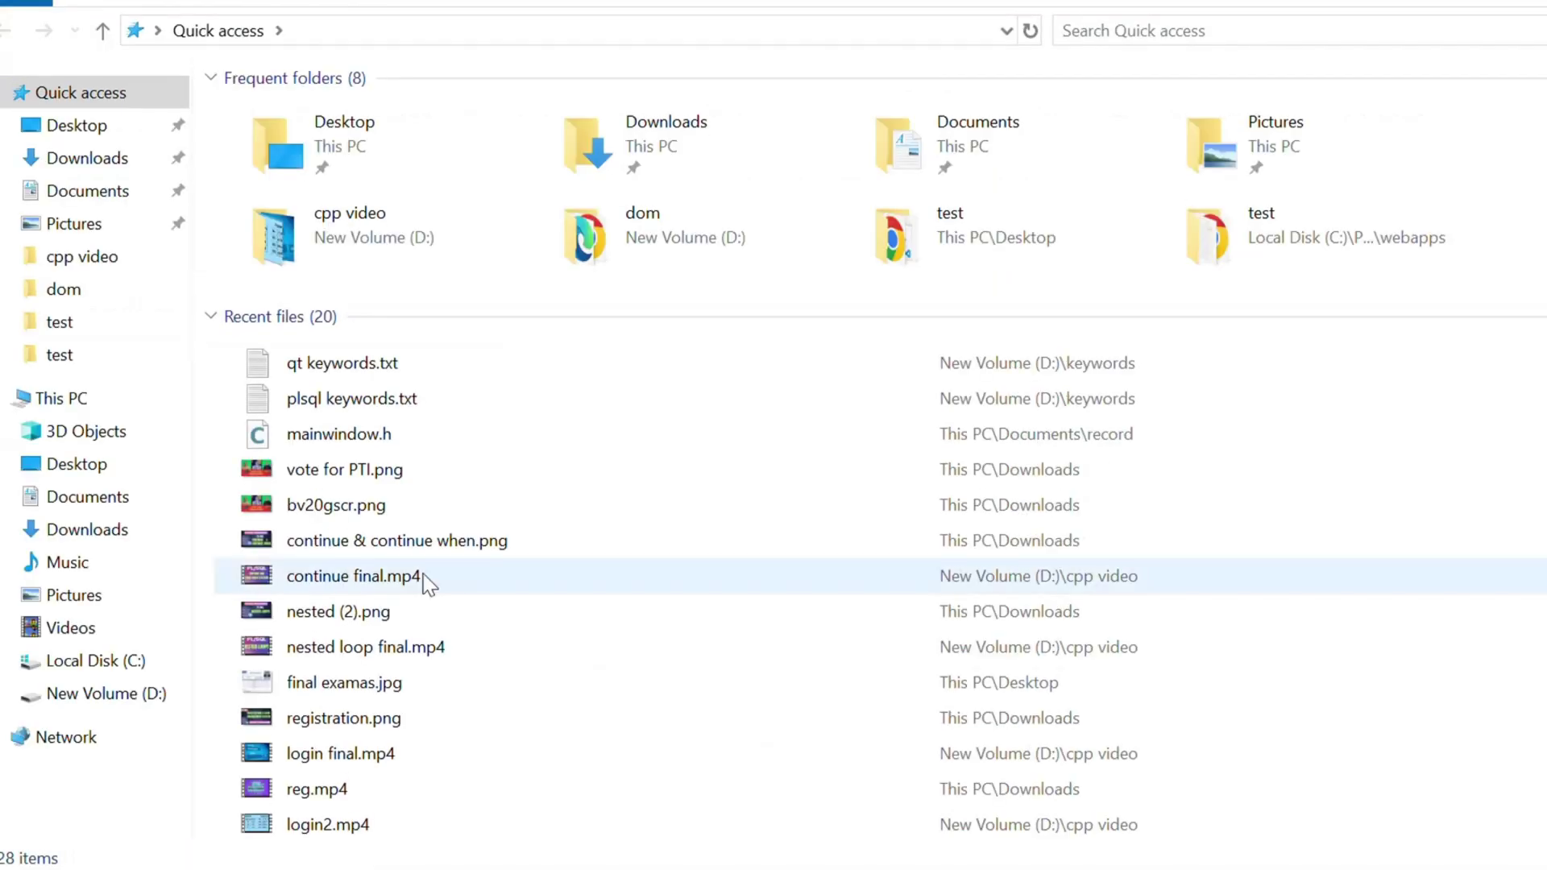
{"action": "left_click", "coordinate": [107, 162]}
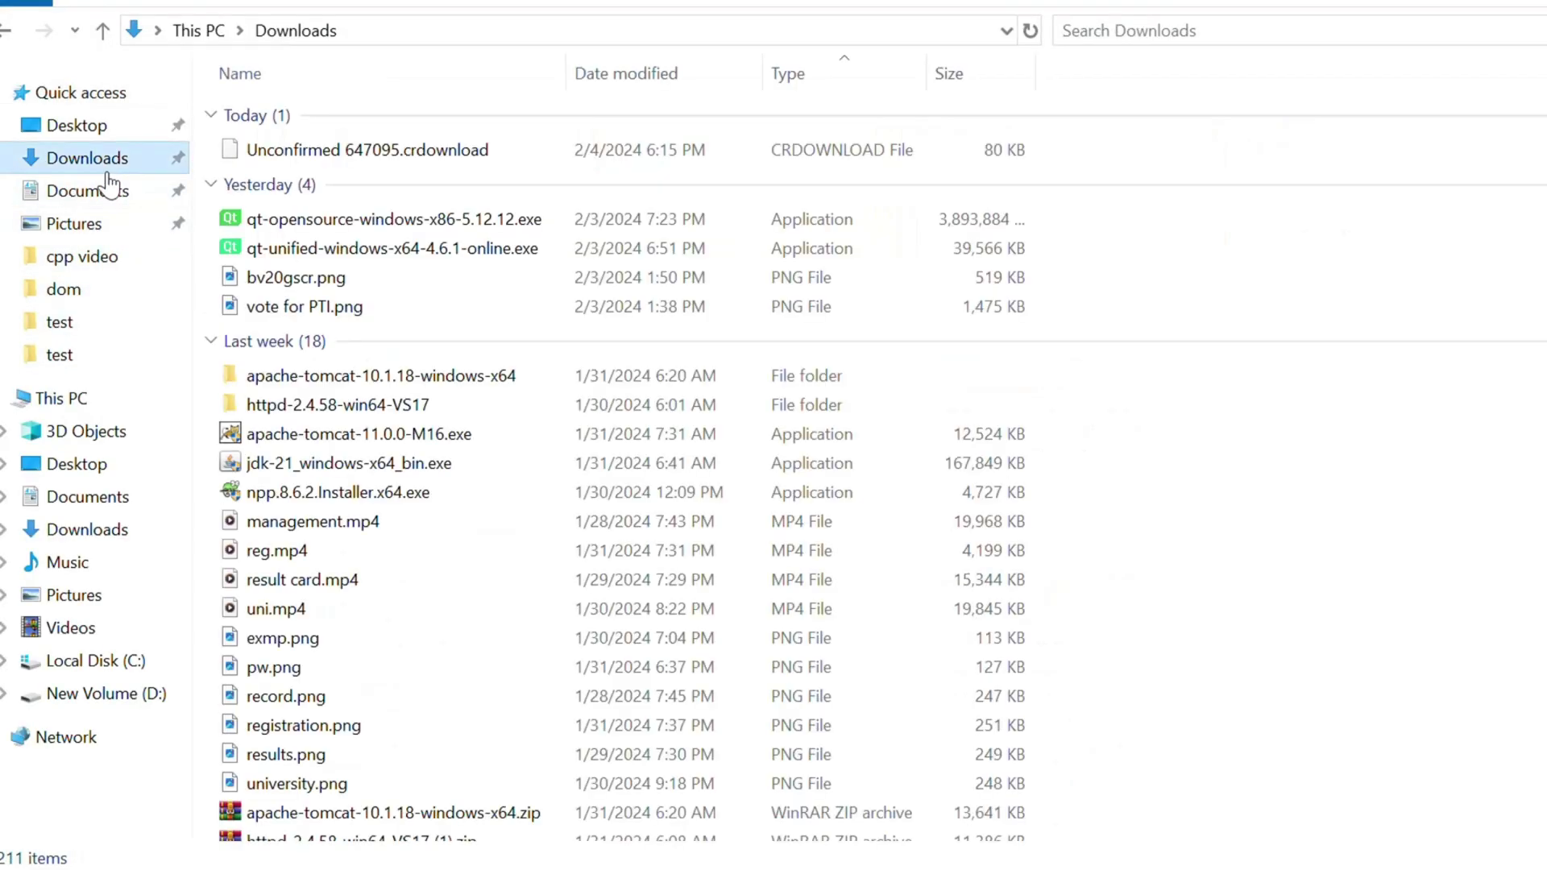
{"action": "double_click", "coordinate": [346, 226]}
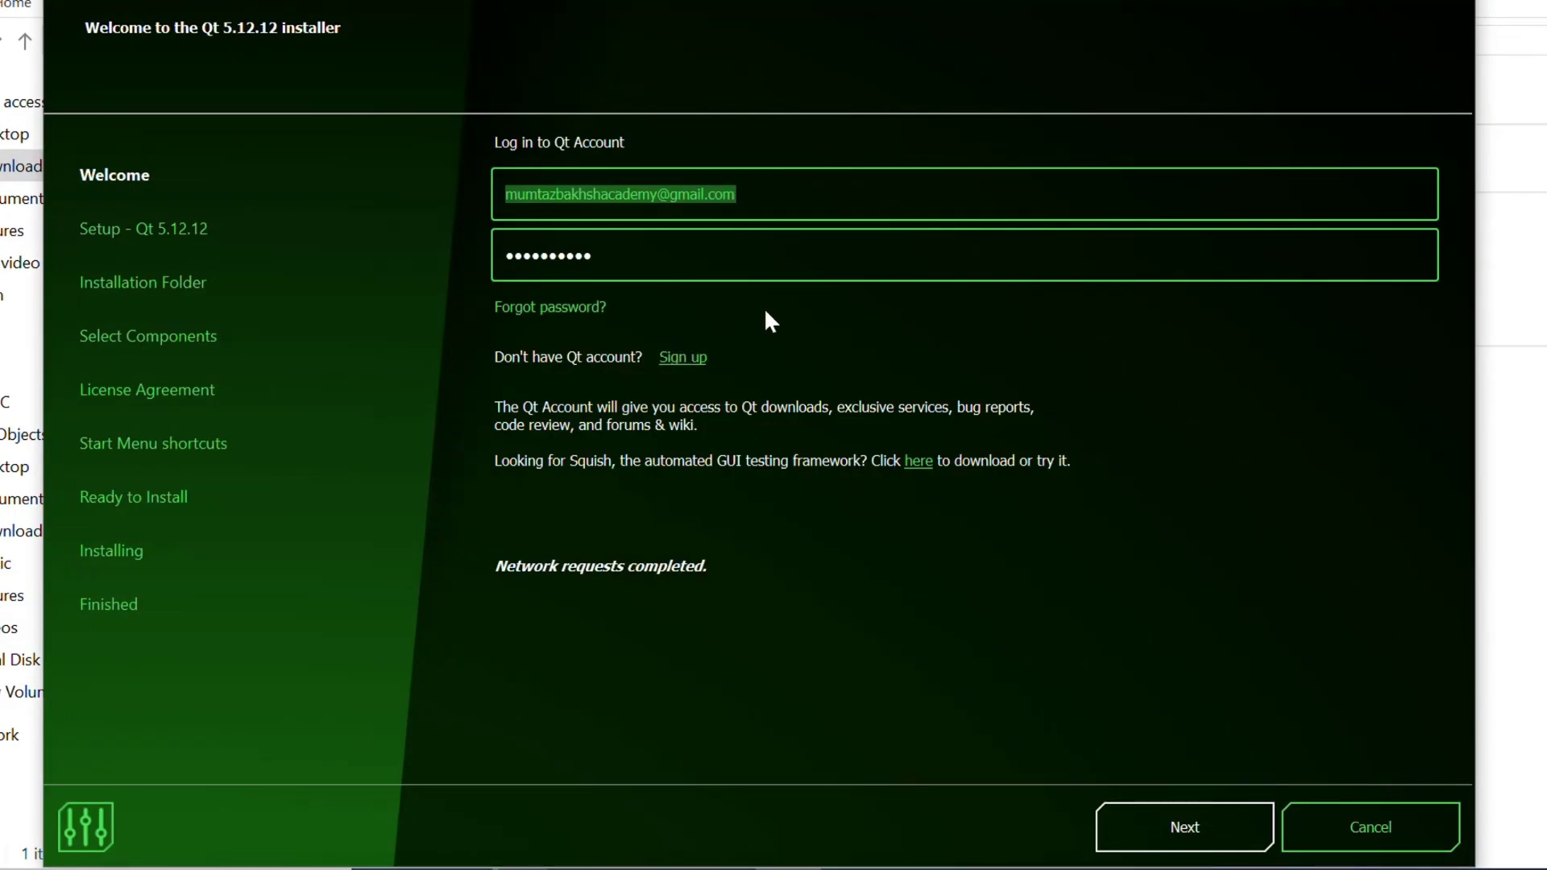
{"action": "left_click", "coordinate": [679, 363]}
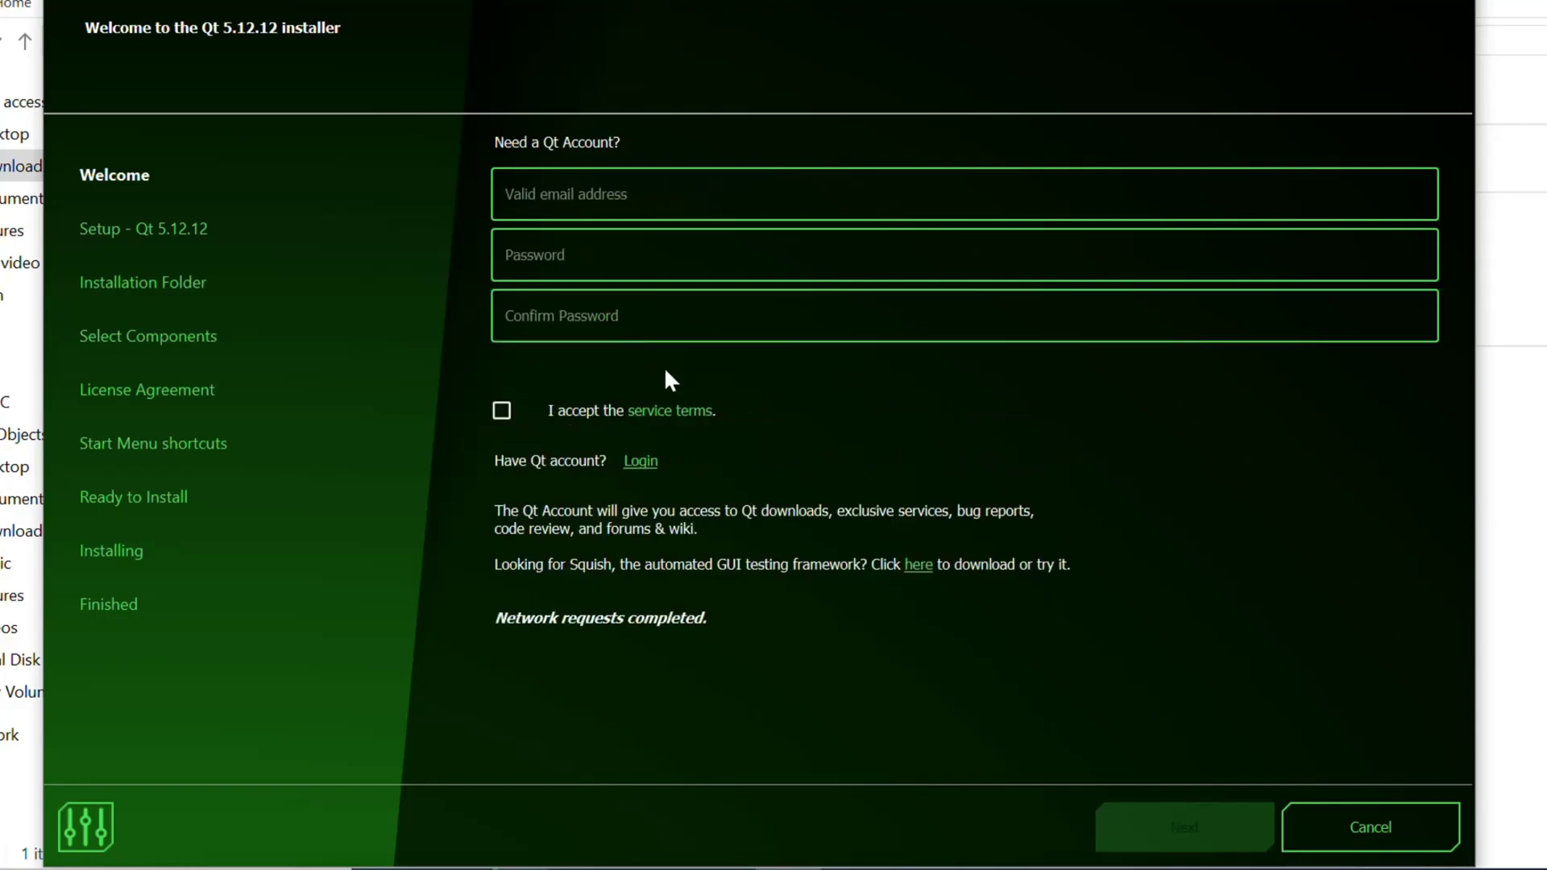
{"action": "left_click", "coordinate": [534, 265]}
{"action": "left_click", "coordinate": [640, 462]}
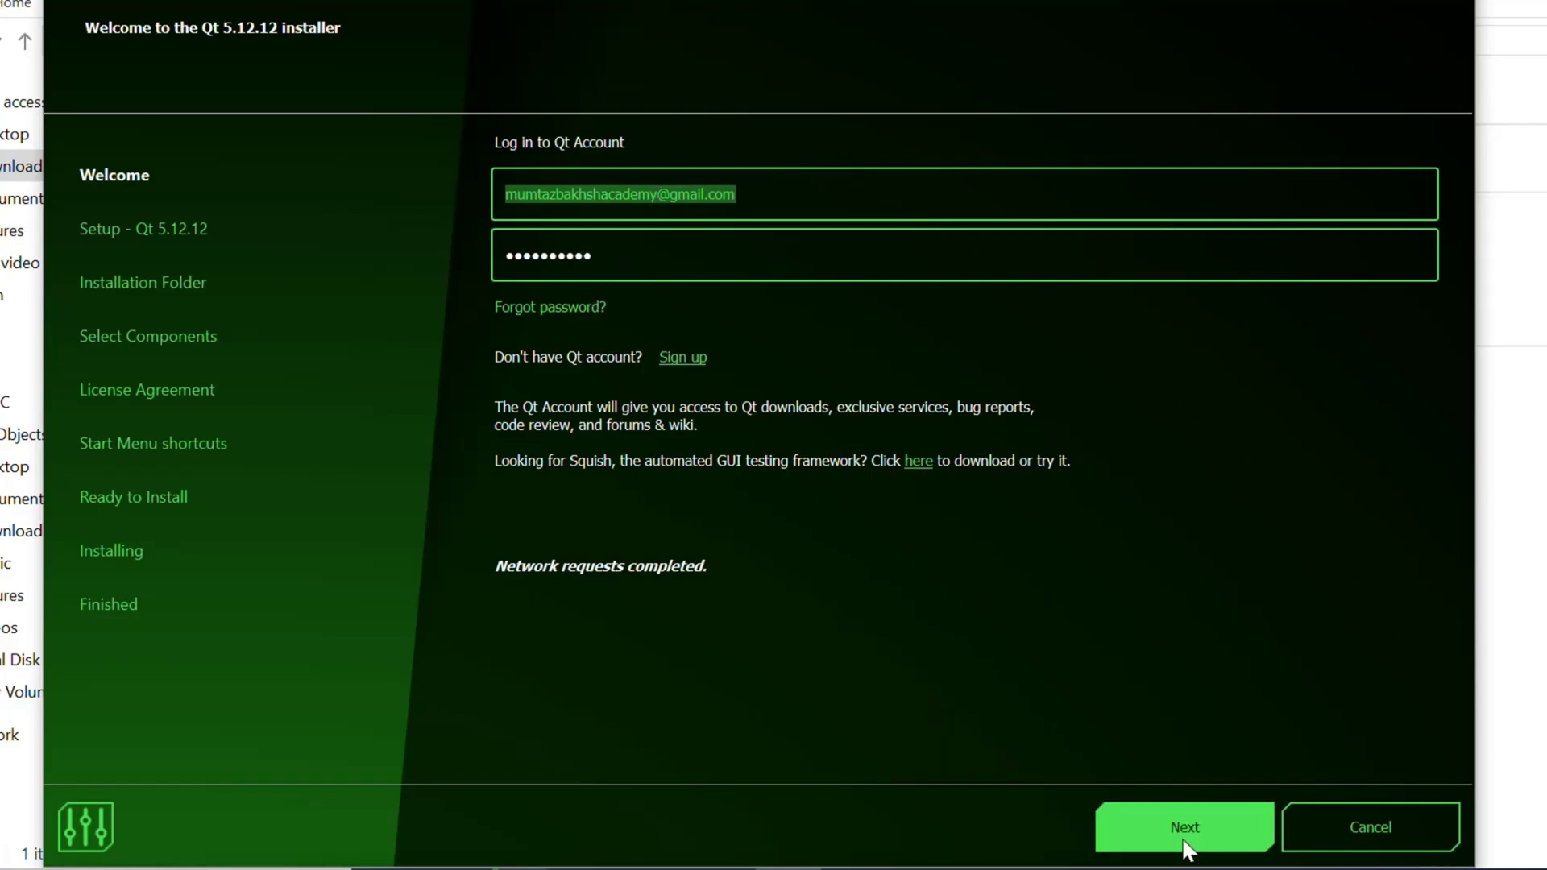
Log in with the prefilled Qt account and accept the open source obligations as an individual not using Qt for a company
{"action": "left_click", "coordinate": [1161, 841]}
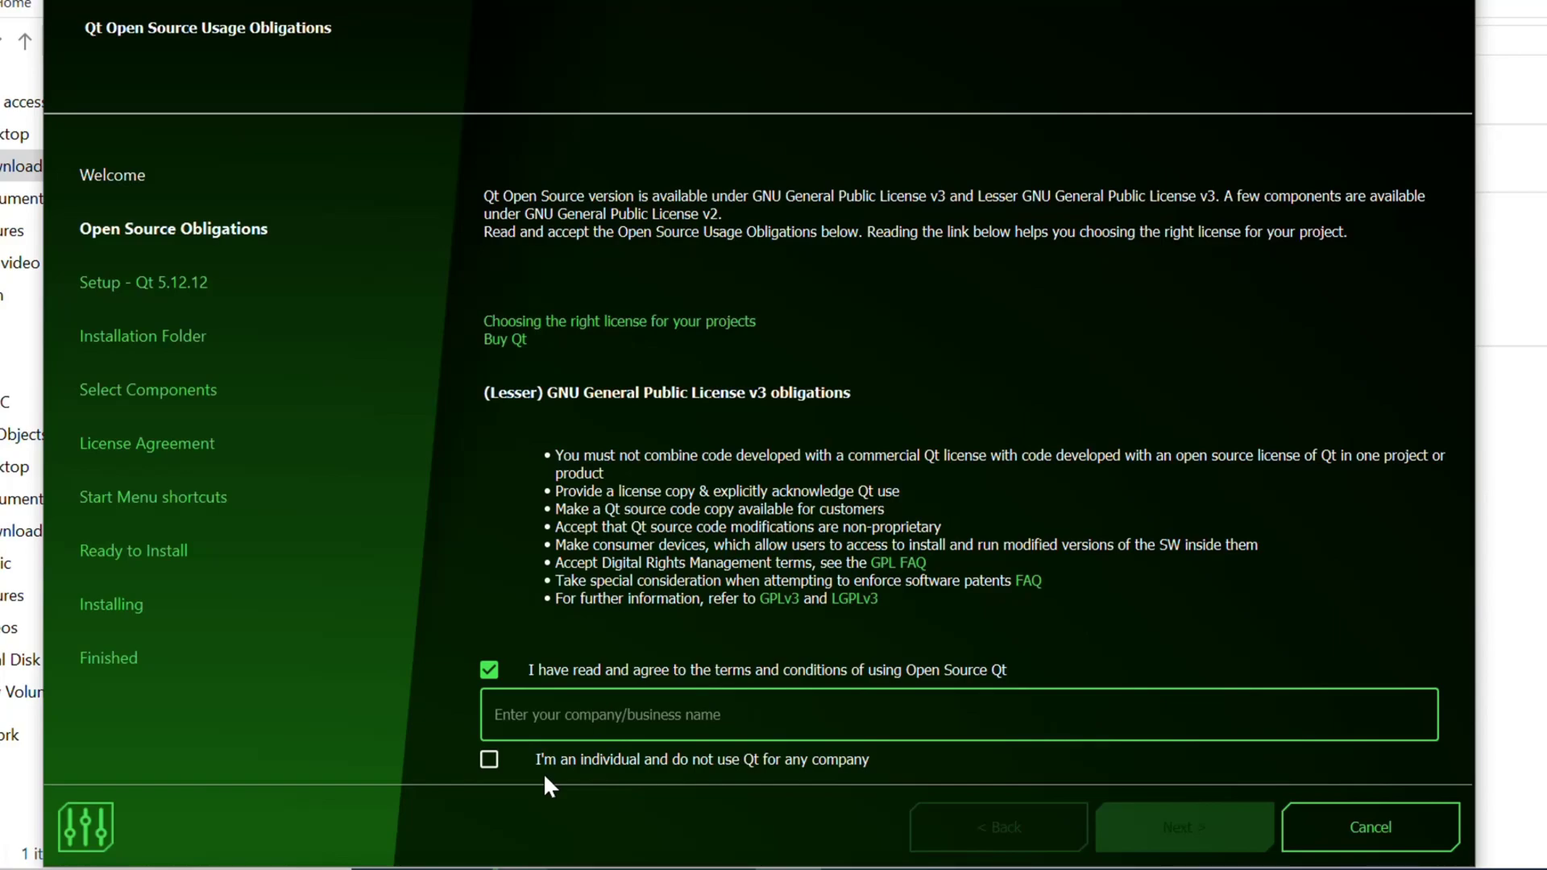
{"action": "left_click", "coordinate": [490, 761]}
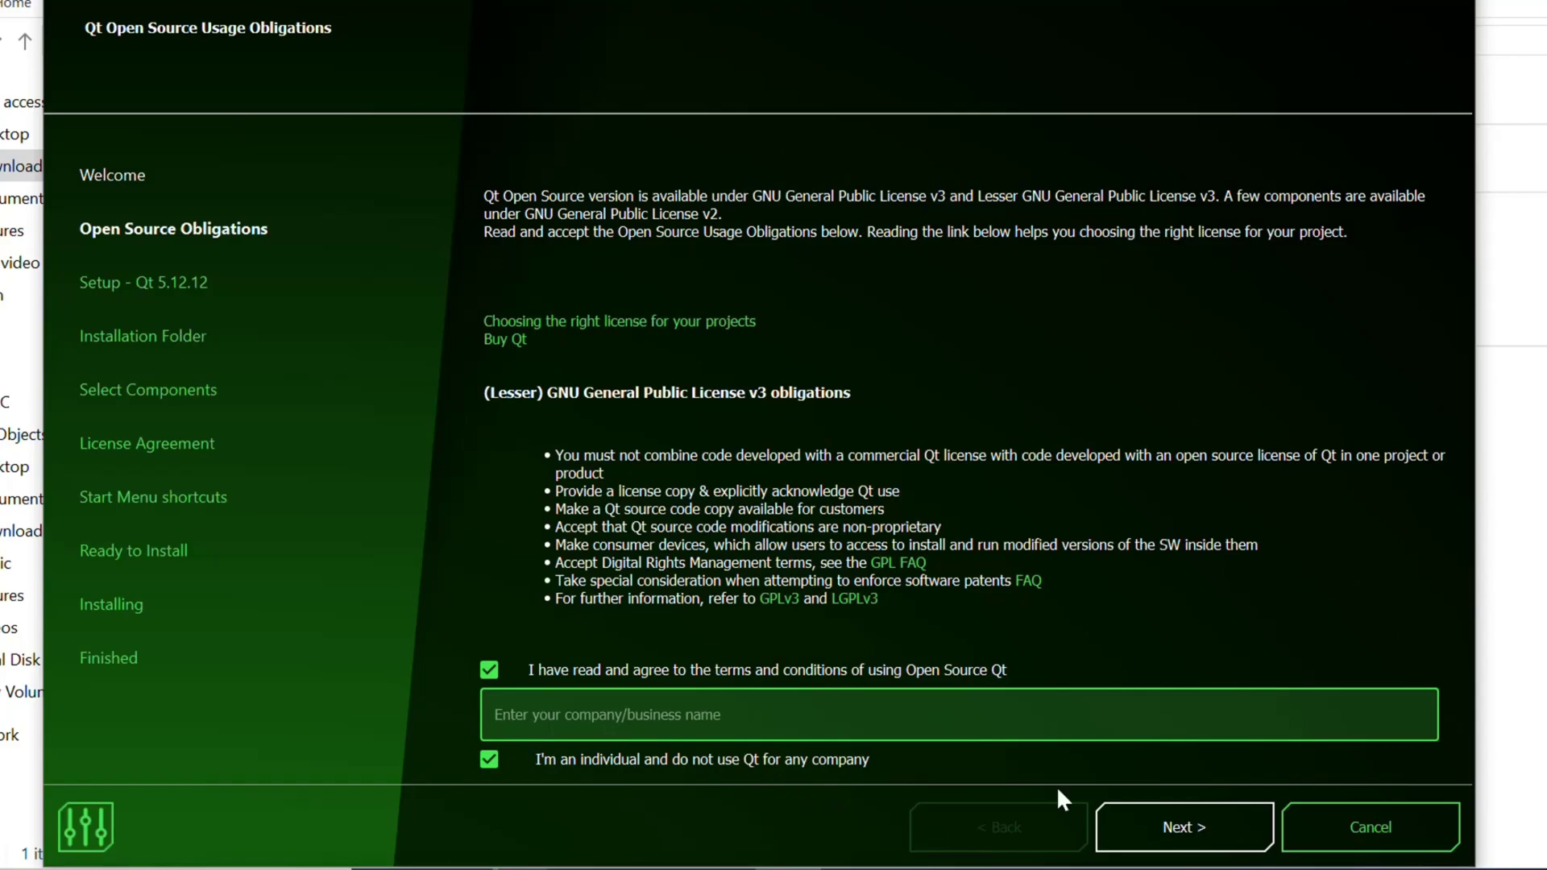
{"action": "left_click", "coordinate": [1167, 846]}
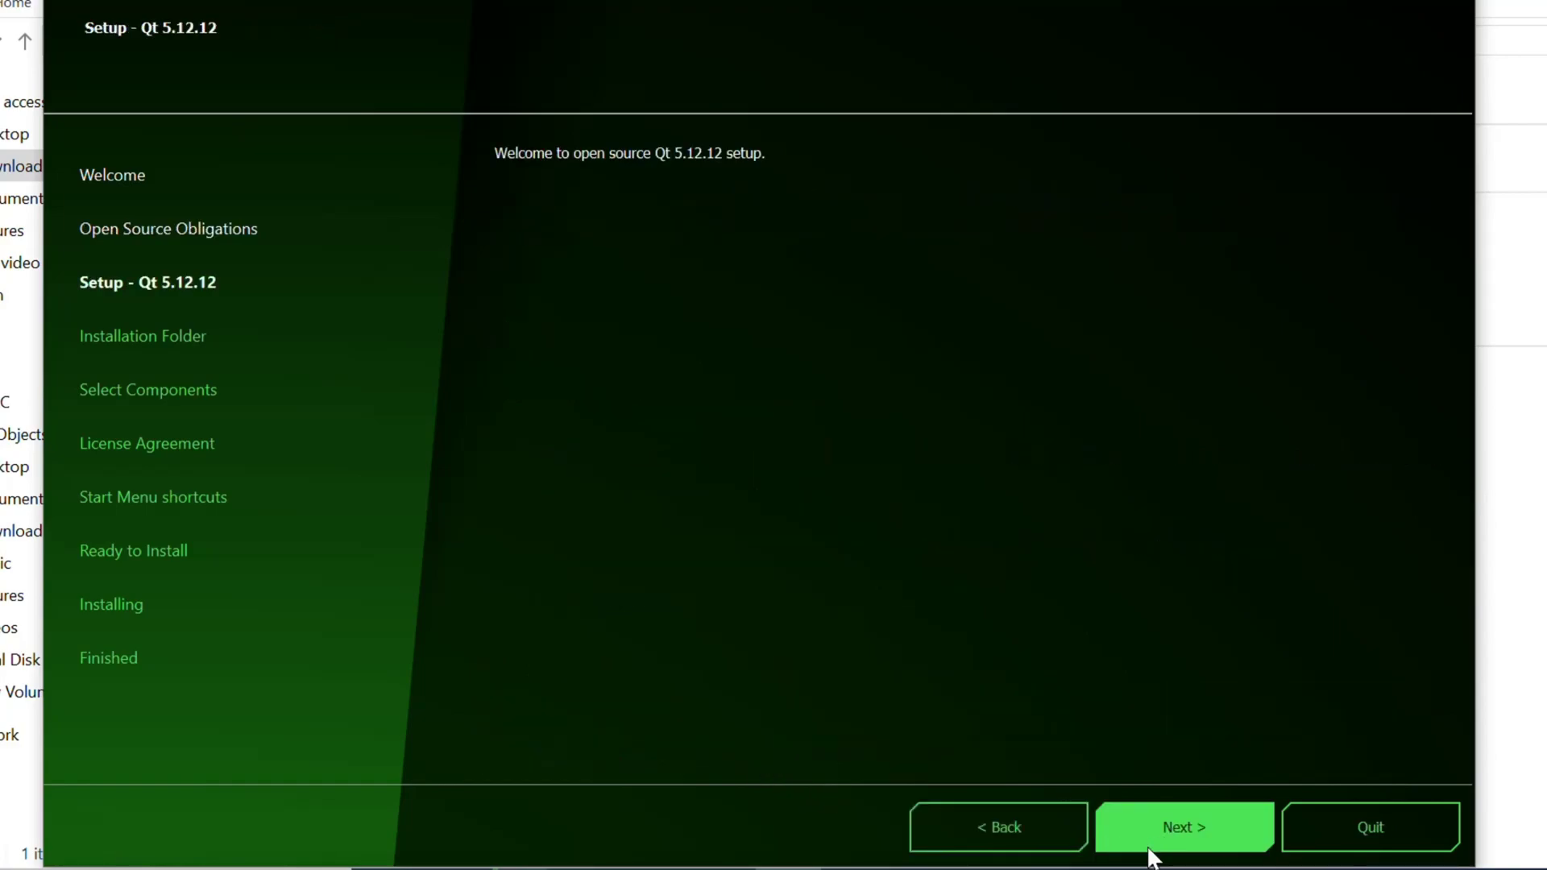
Continue through setup to component selection, keeping the installation folder C:\Qt\Qt5.12.12 and the file type association with Qt Creator
{"action": "left_click", "coordinate": [1188, 821]}
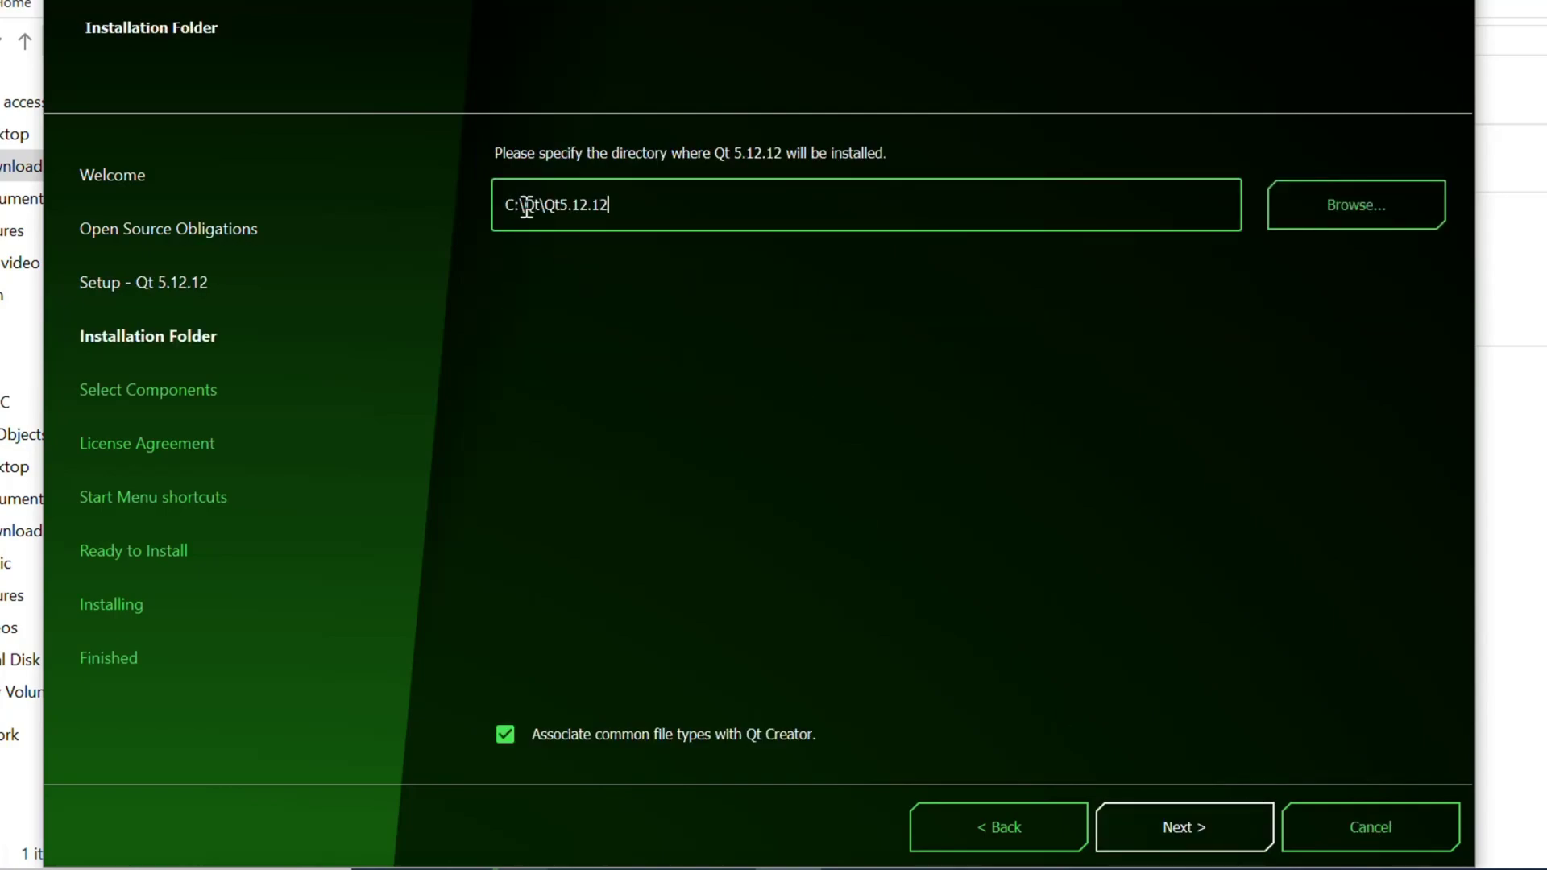
{"action": "left_click", "coordinate": [612, 212]}
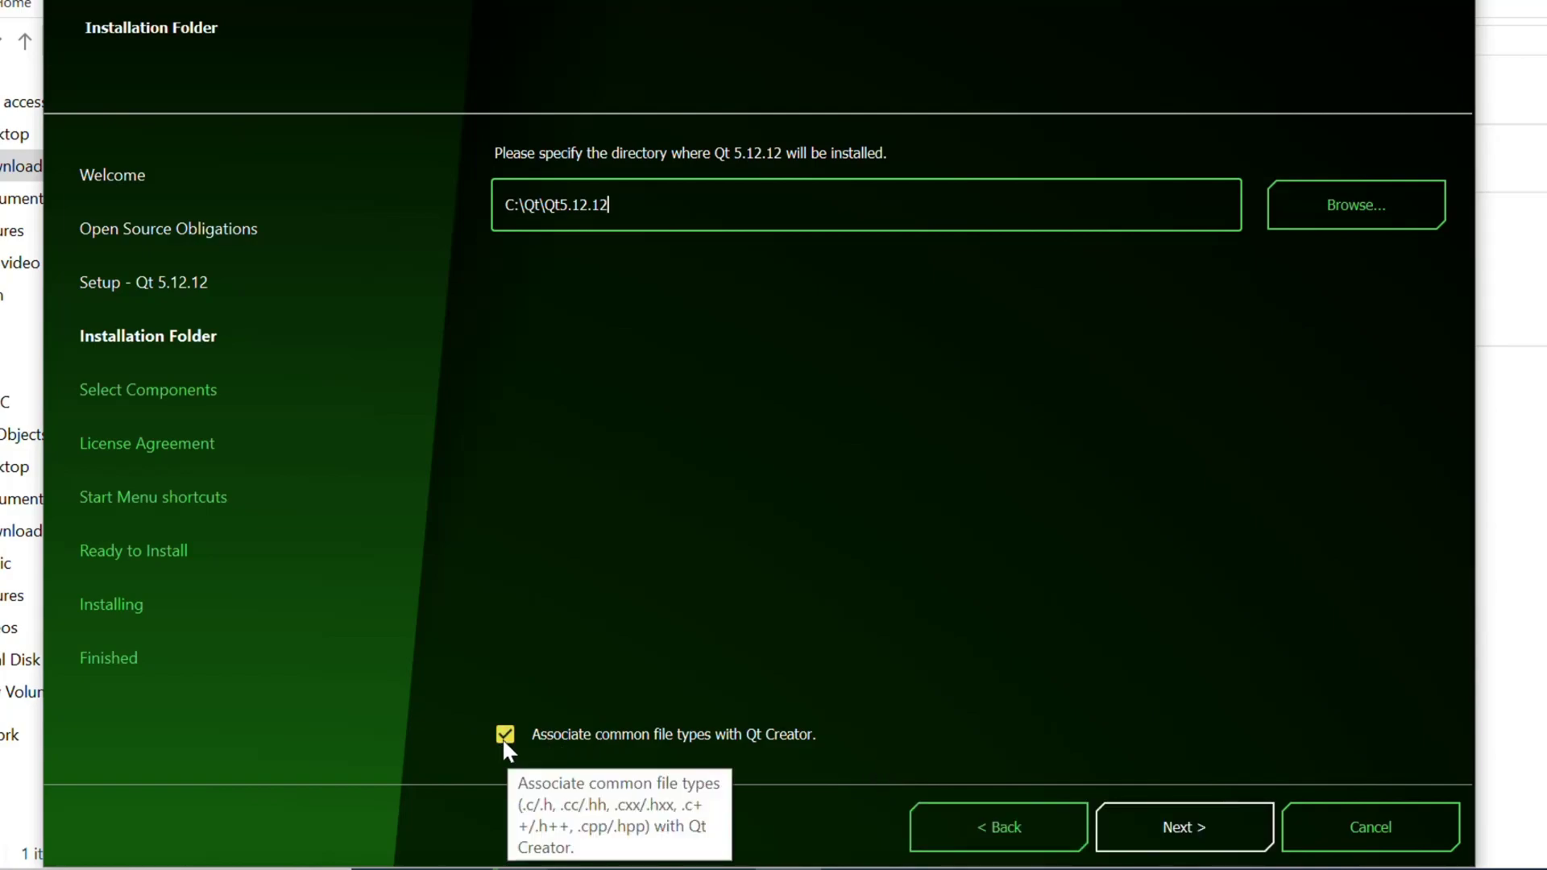
{"action": "left_click", "coordinate": [1197, 831]}
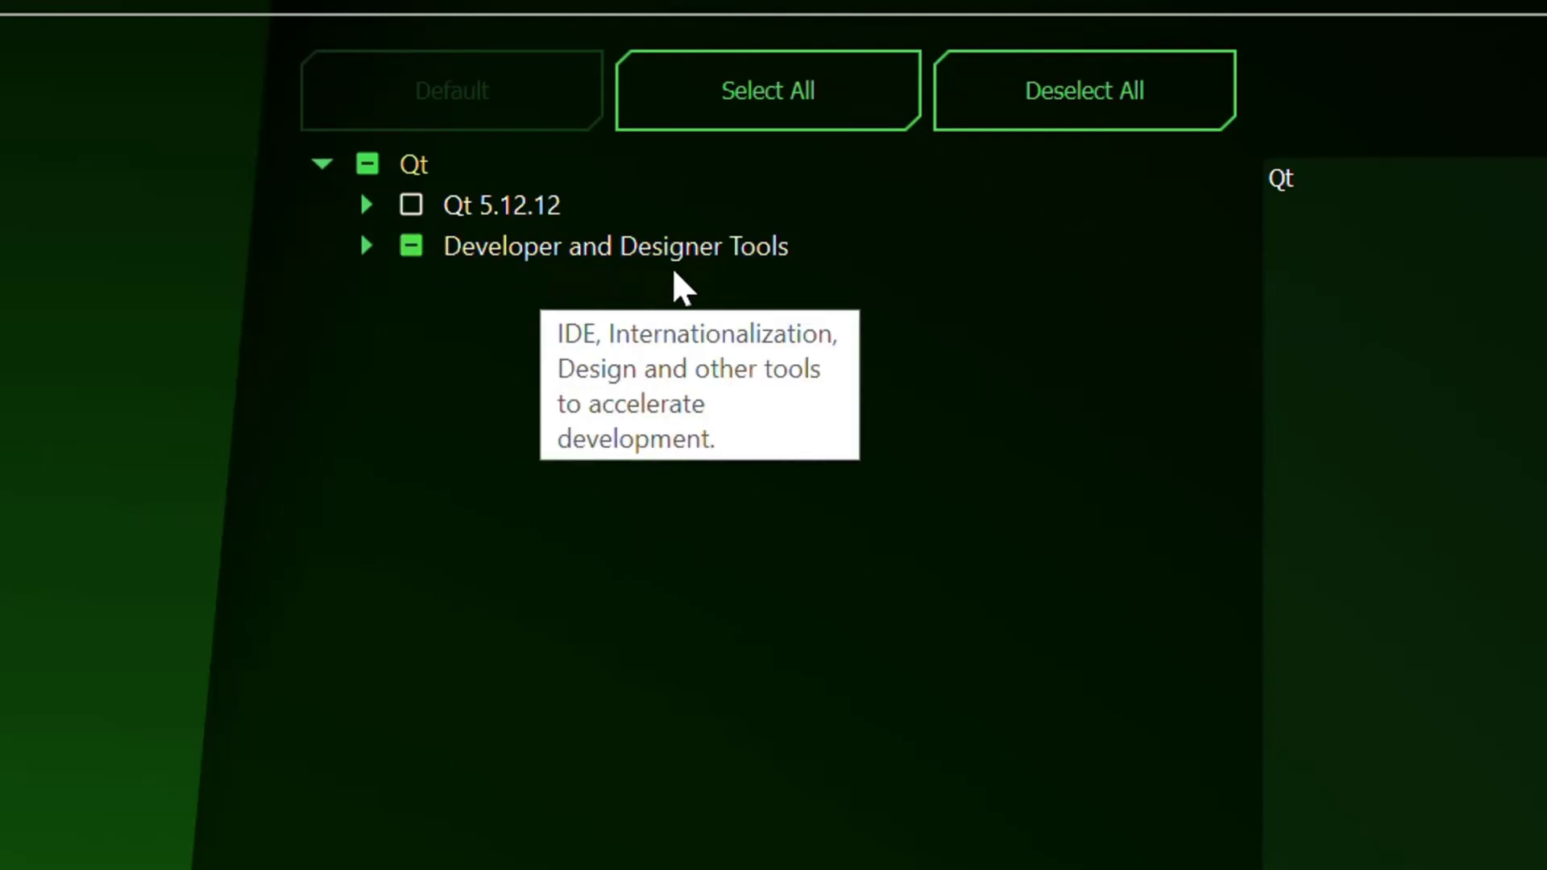
Select the MinGW 7.3.0 64-bit and MSVC 2017 64-bit components under Qt 5.12.12 and continue to the license agreement
{"action": "left_click", "coordinate": [411, 205]}
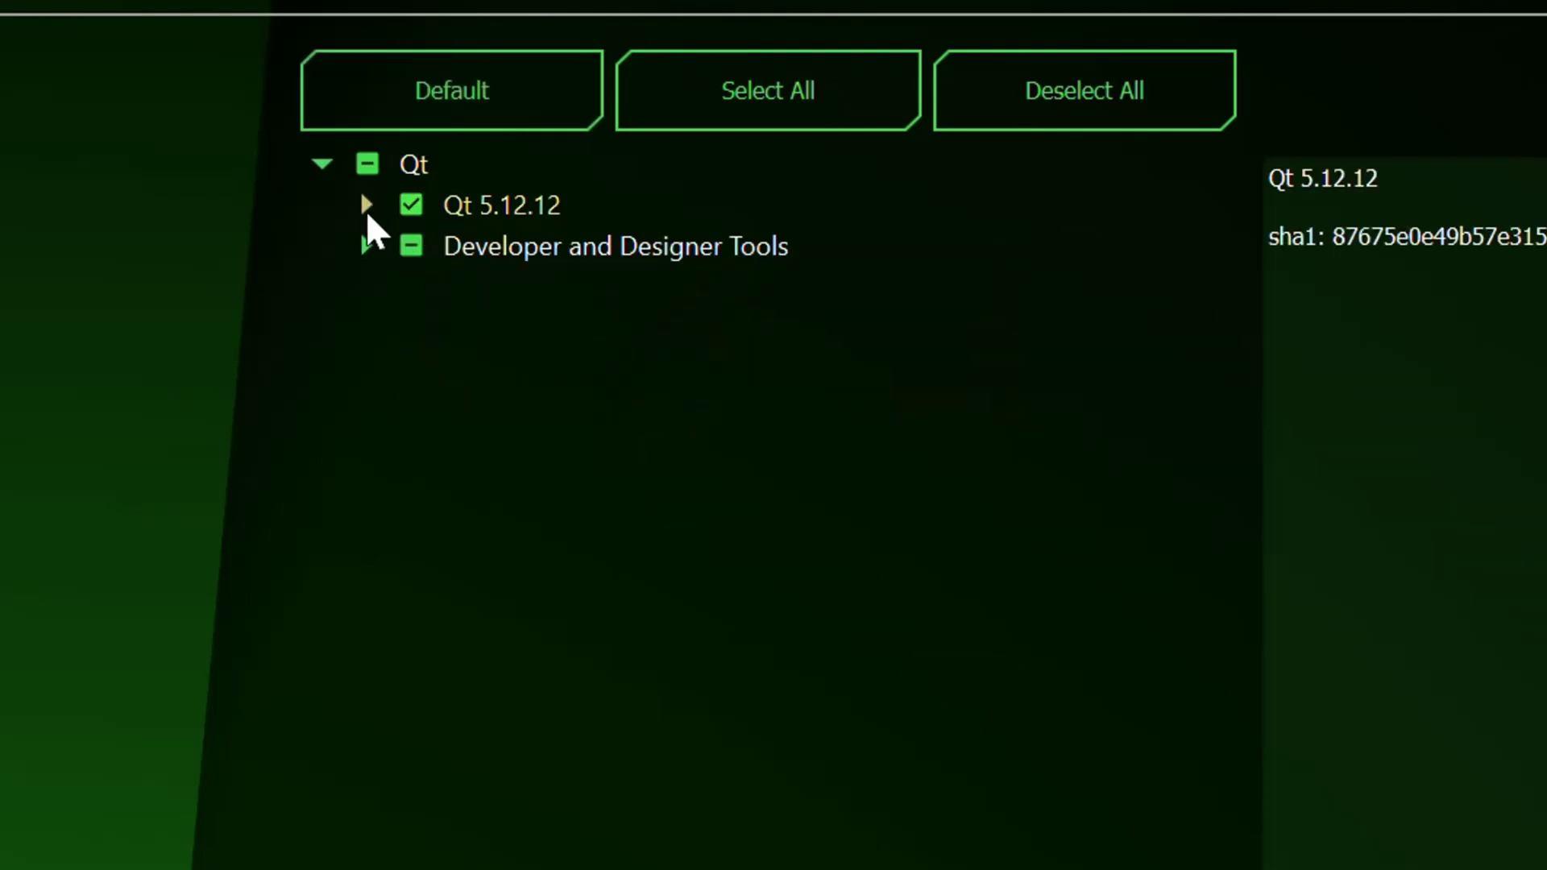
{"action": "left_click", "coordinate": [412, 204]}
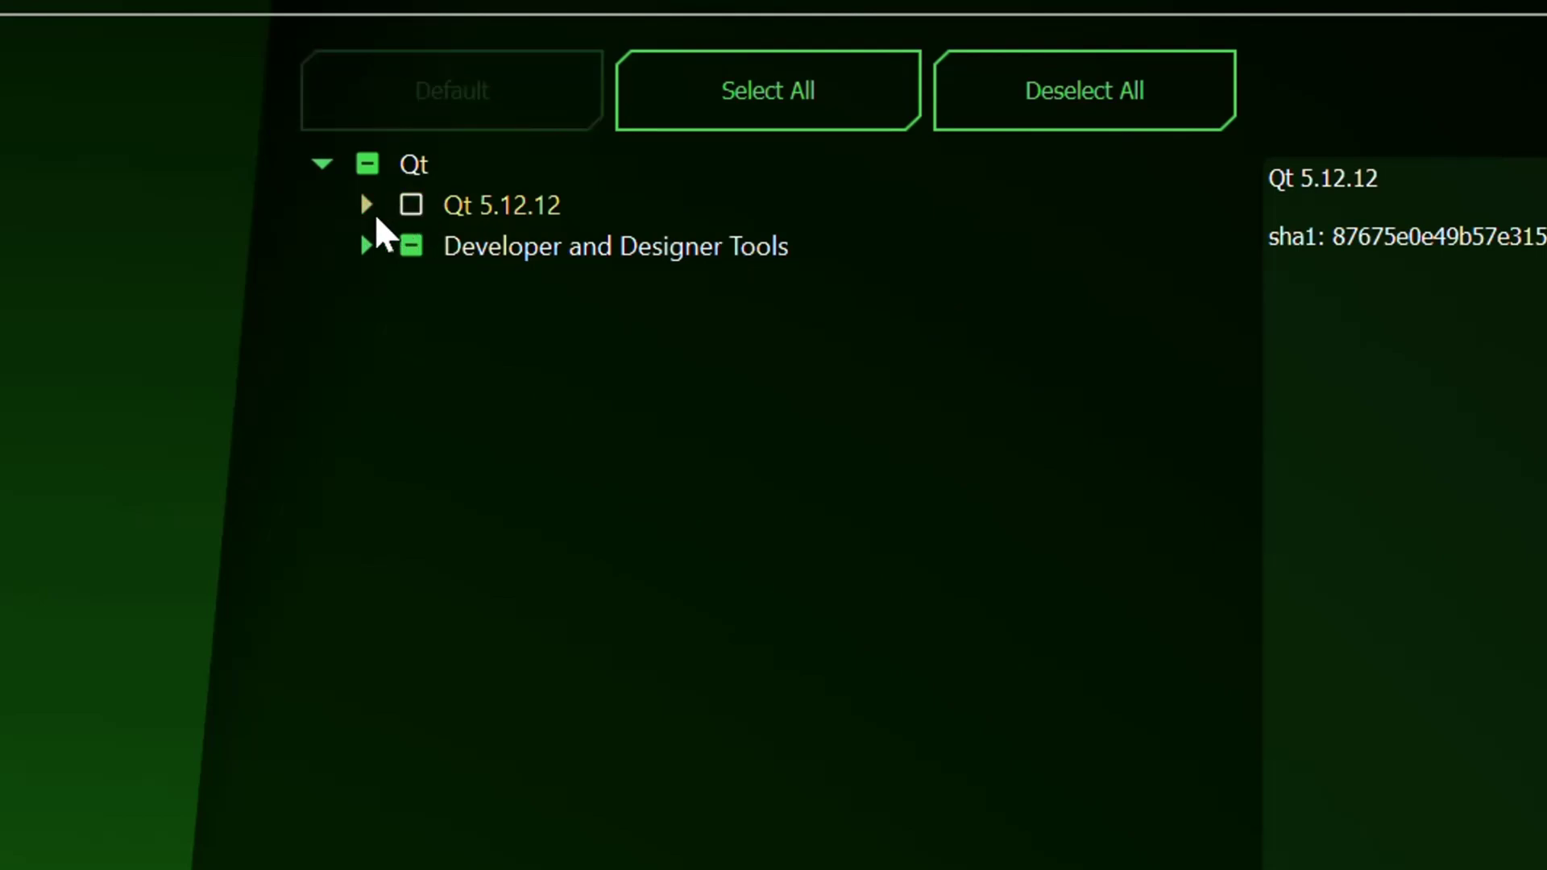
{"action": "left_click", "coordinate": [365, 203]}
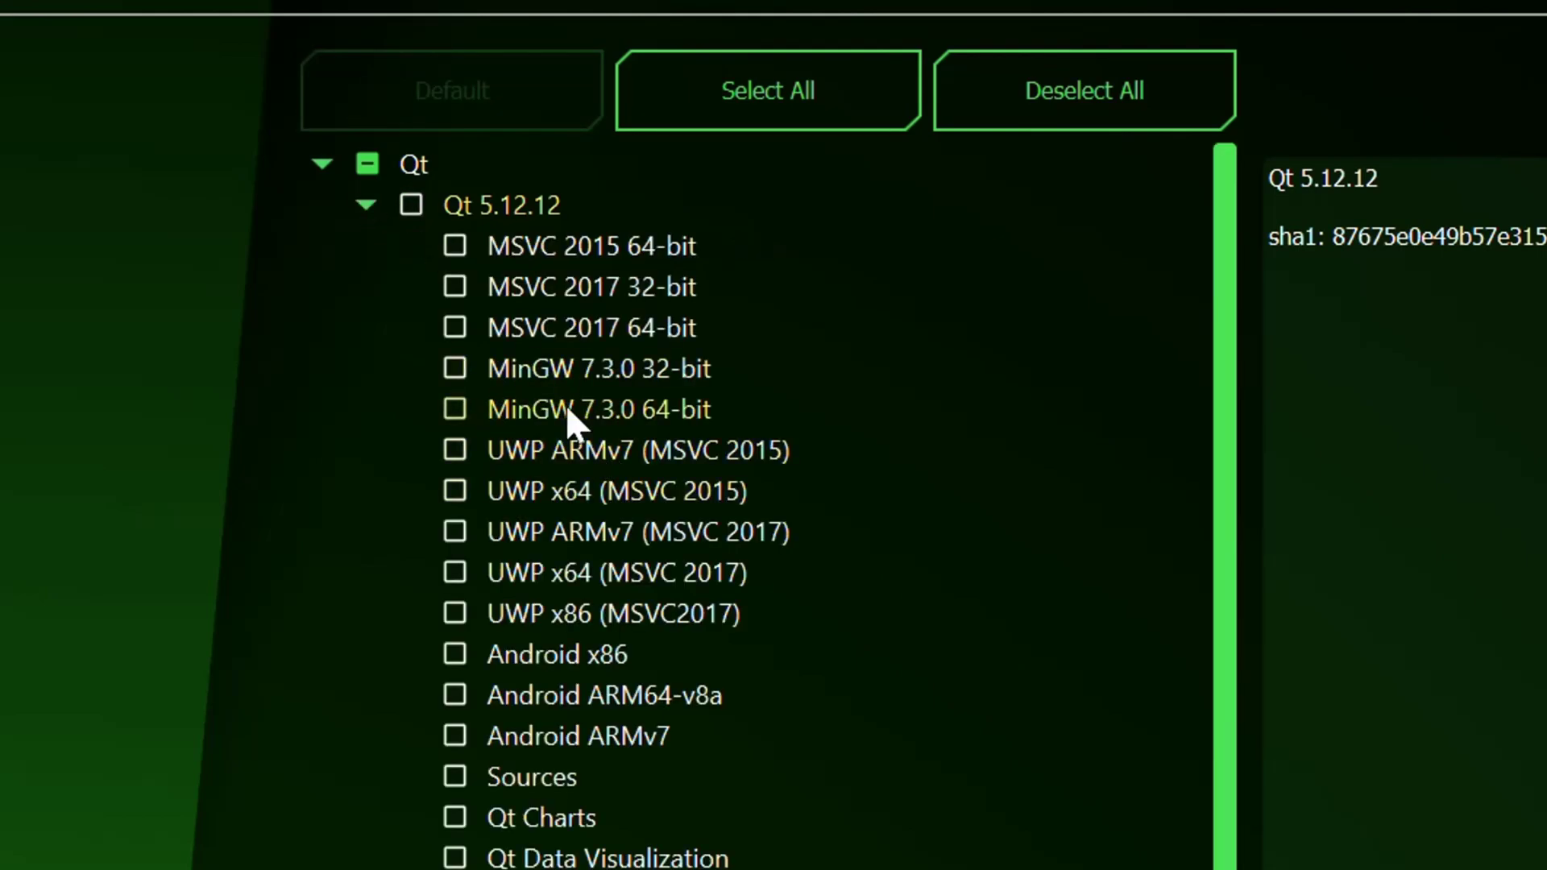
{"action": "left_click", "coordinate": [452, 406]}
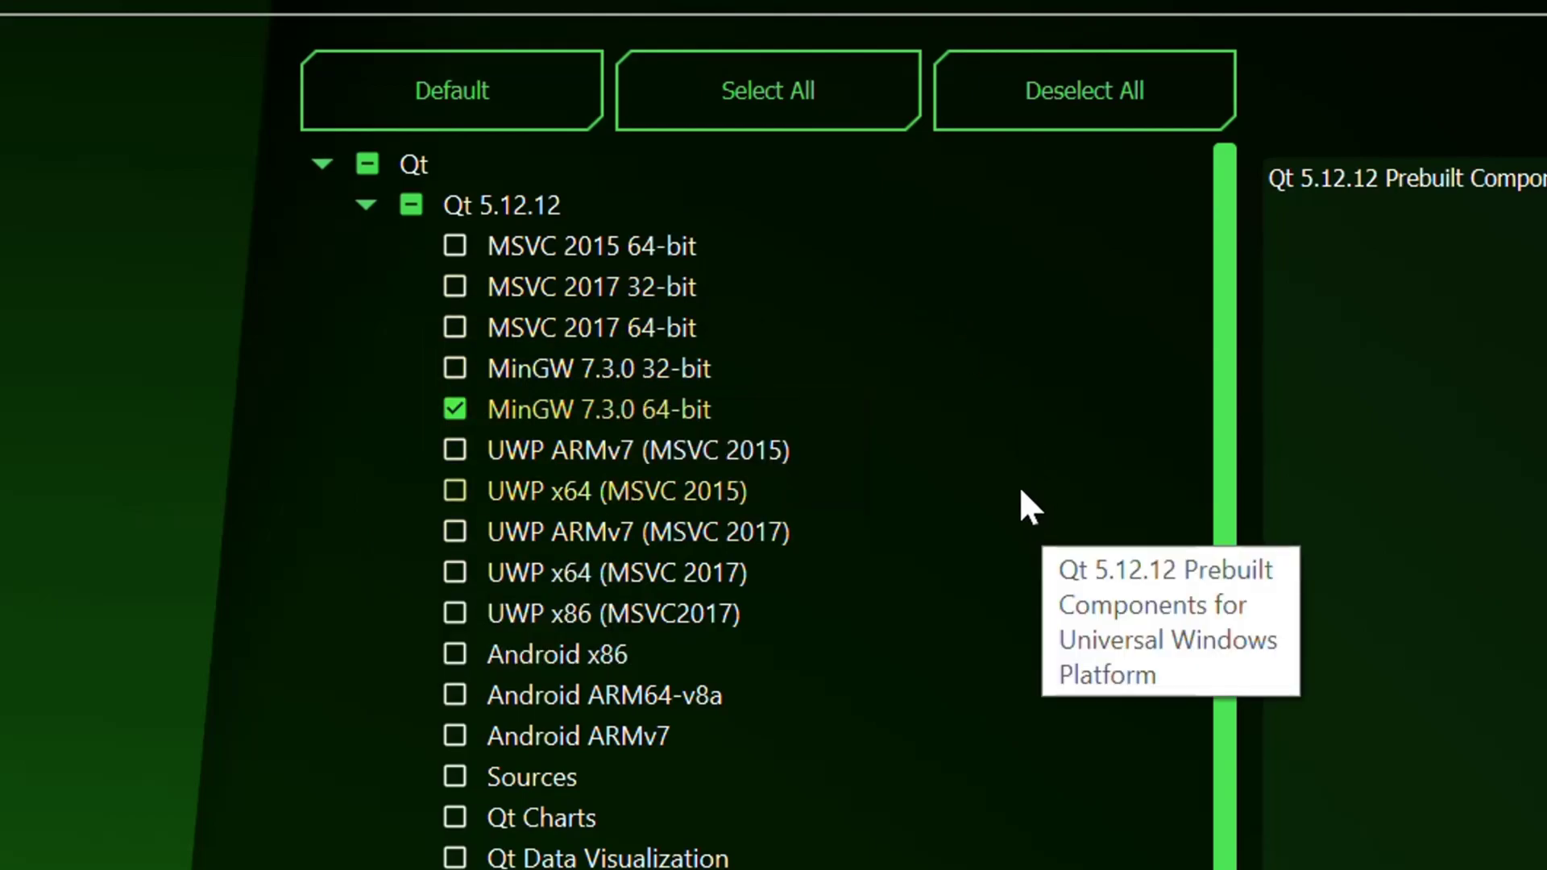
{"action": "left_click", "coordinate": [452, 327]}
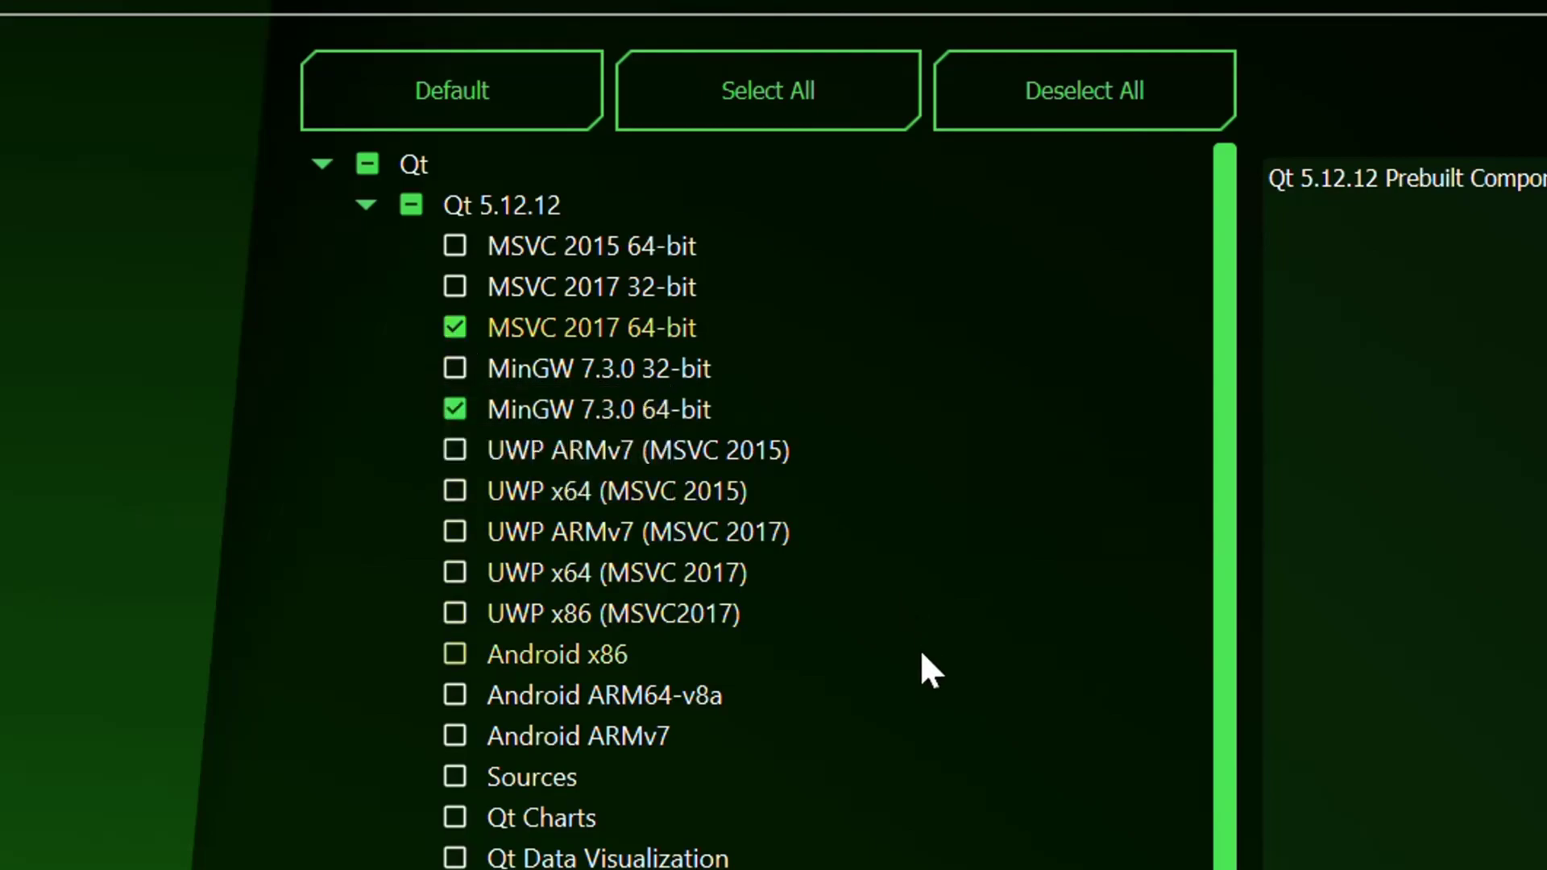
{"action": "scroll", "coordinate": [983, 851], "scroll_direction": "down", "scroll_amount": 1}
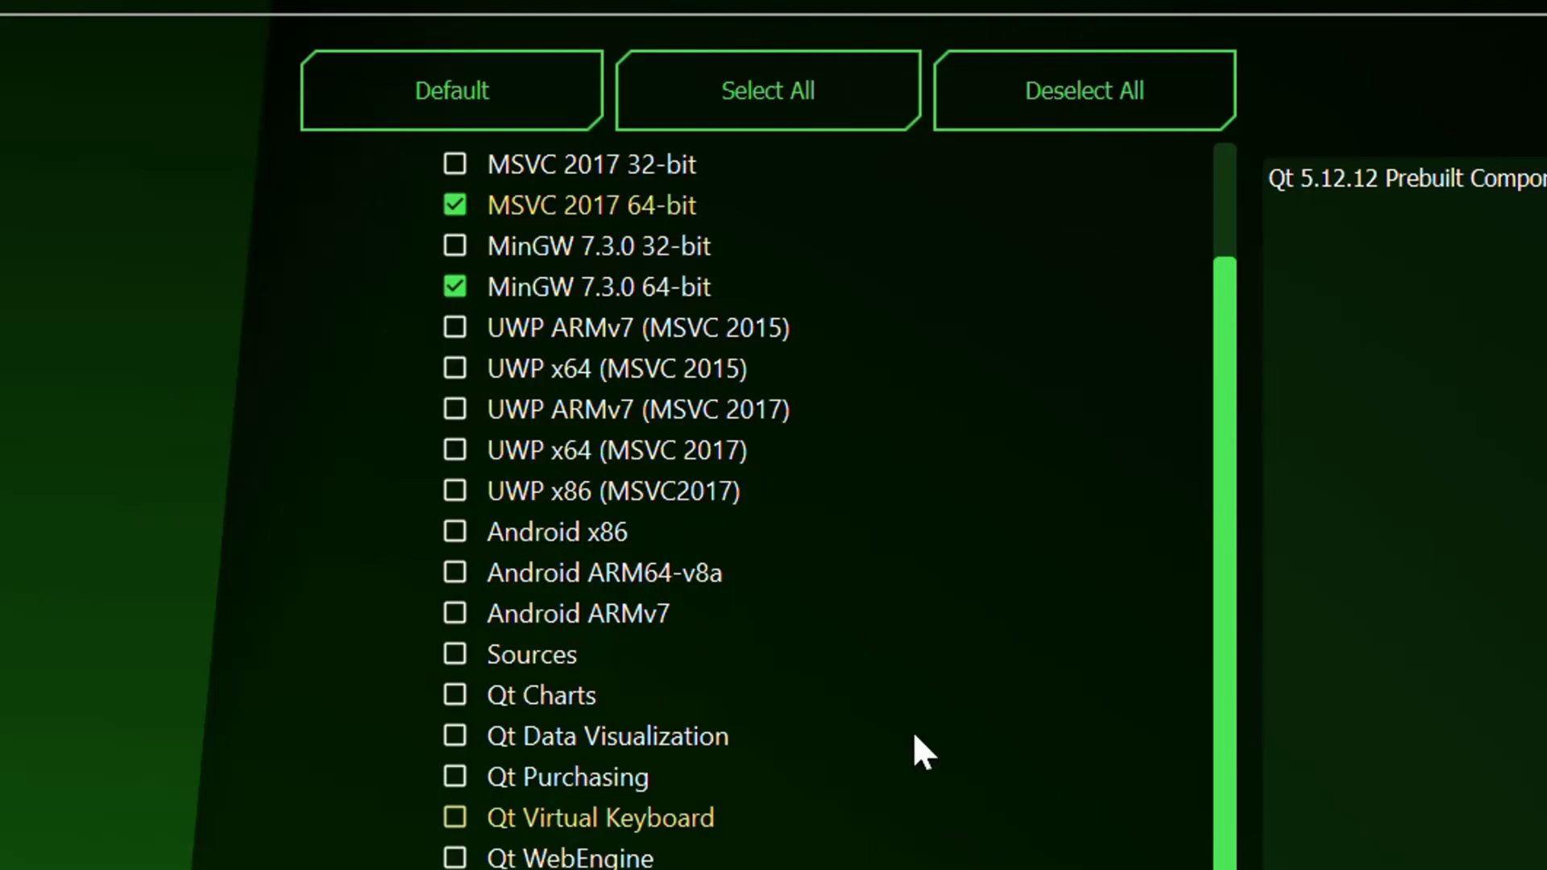
{"action": "scroll", "coordinate": [953, 494], "scroll_direction": "up", "scroll_amount": 1}
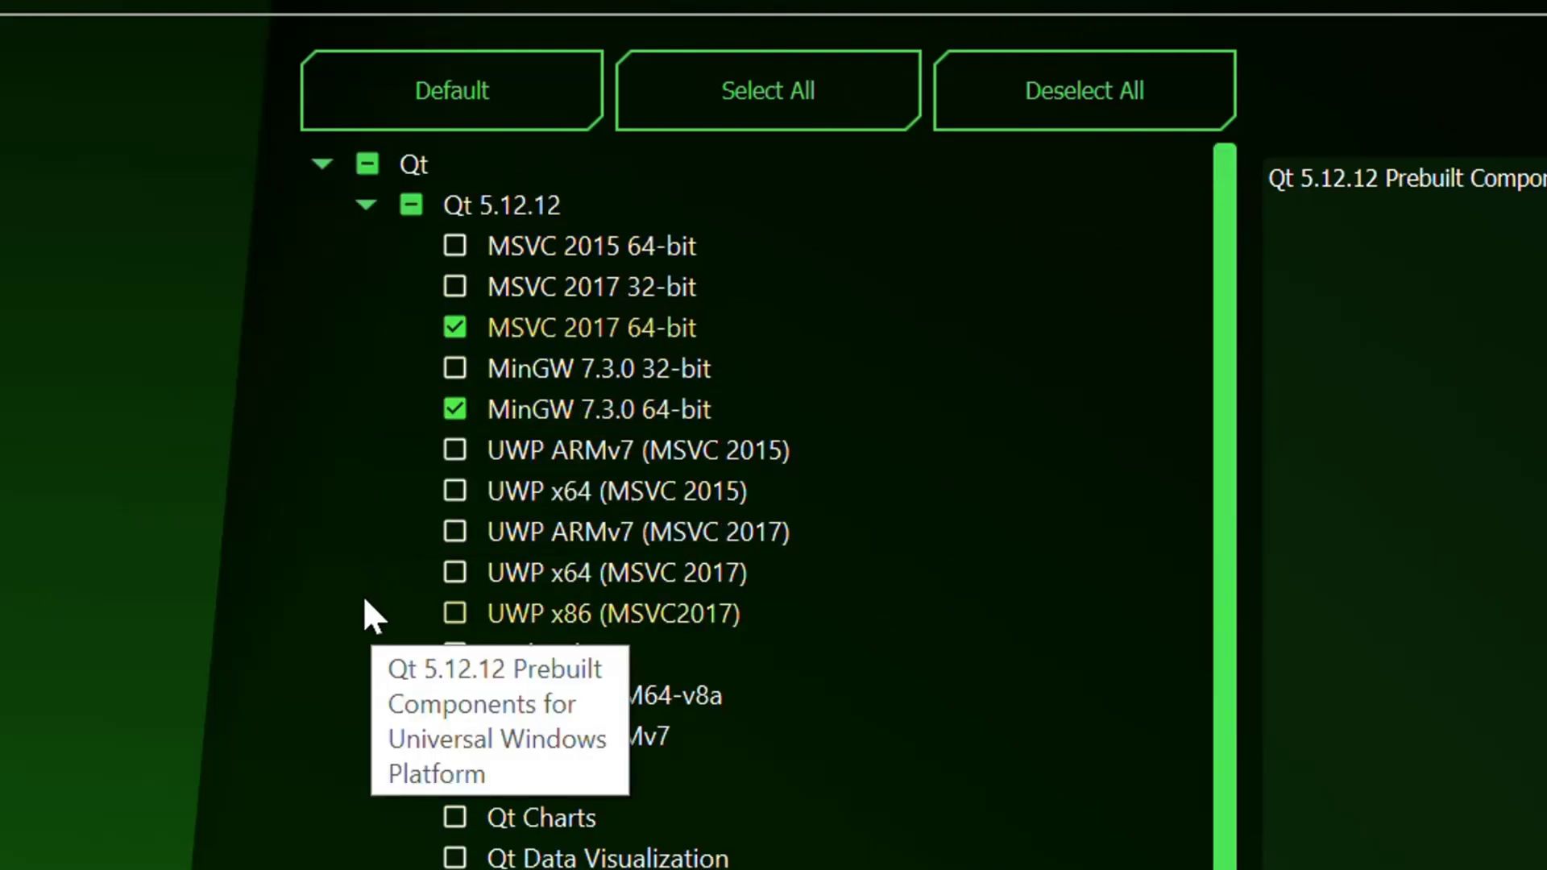
{"action": "scroll", "coordinate": [373, 617], "scroll_direction": "down", "scroll_amount": 1}
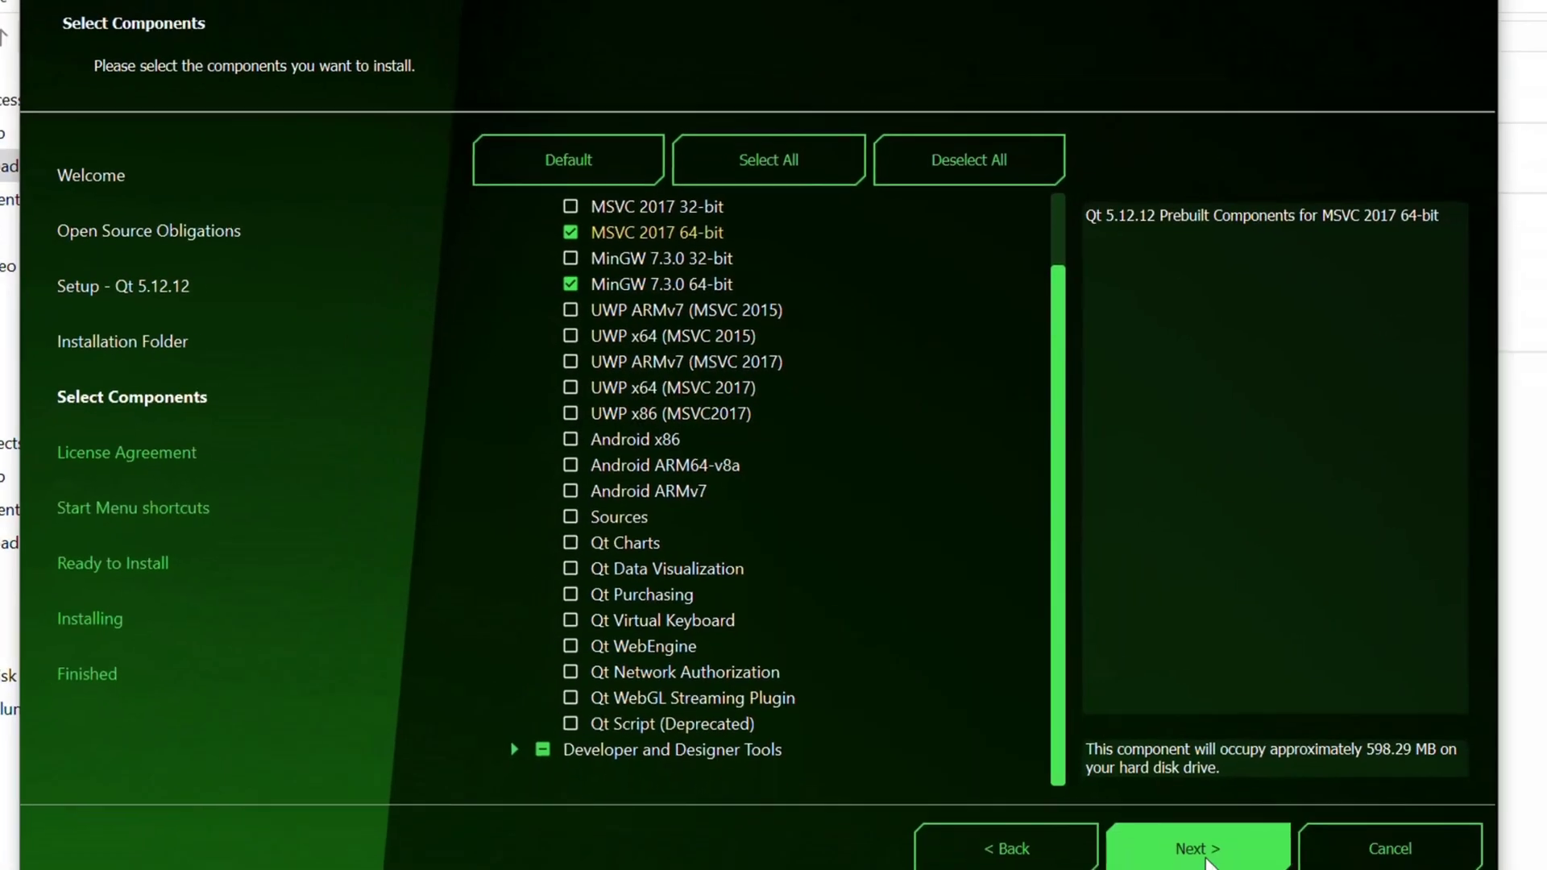
{"action": "left_click", "coordinate": [1191, 842]}
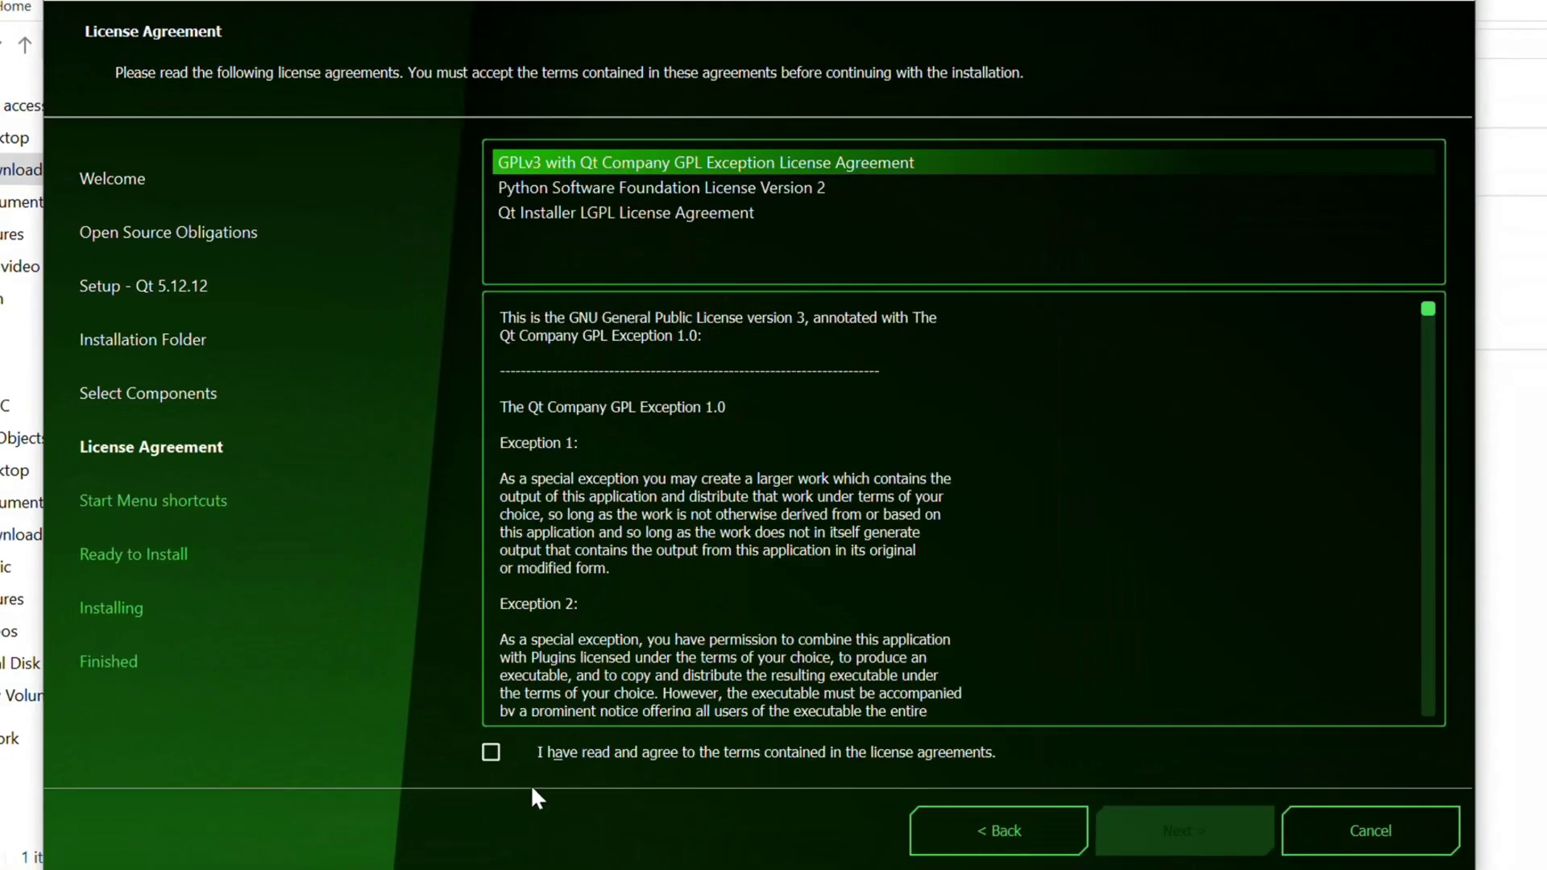
Agree to the license terms and complete the installation with Start Menu folder Qt 5.12.12, keeping Launch Qt Creator enabled on exit
{"action": "left_click", "coordinate": [491, 753]}
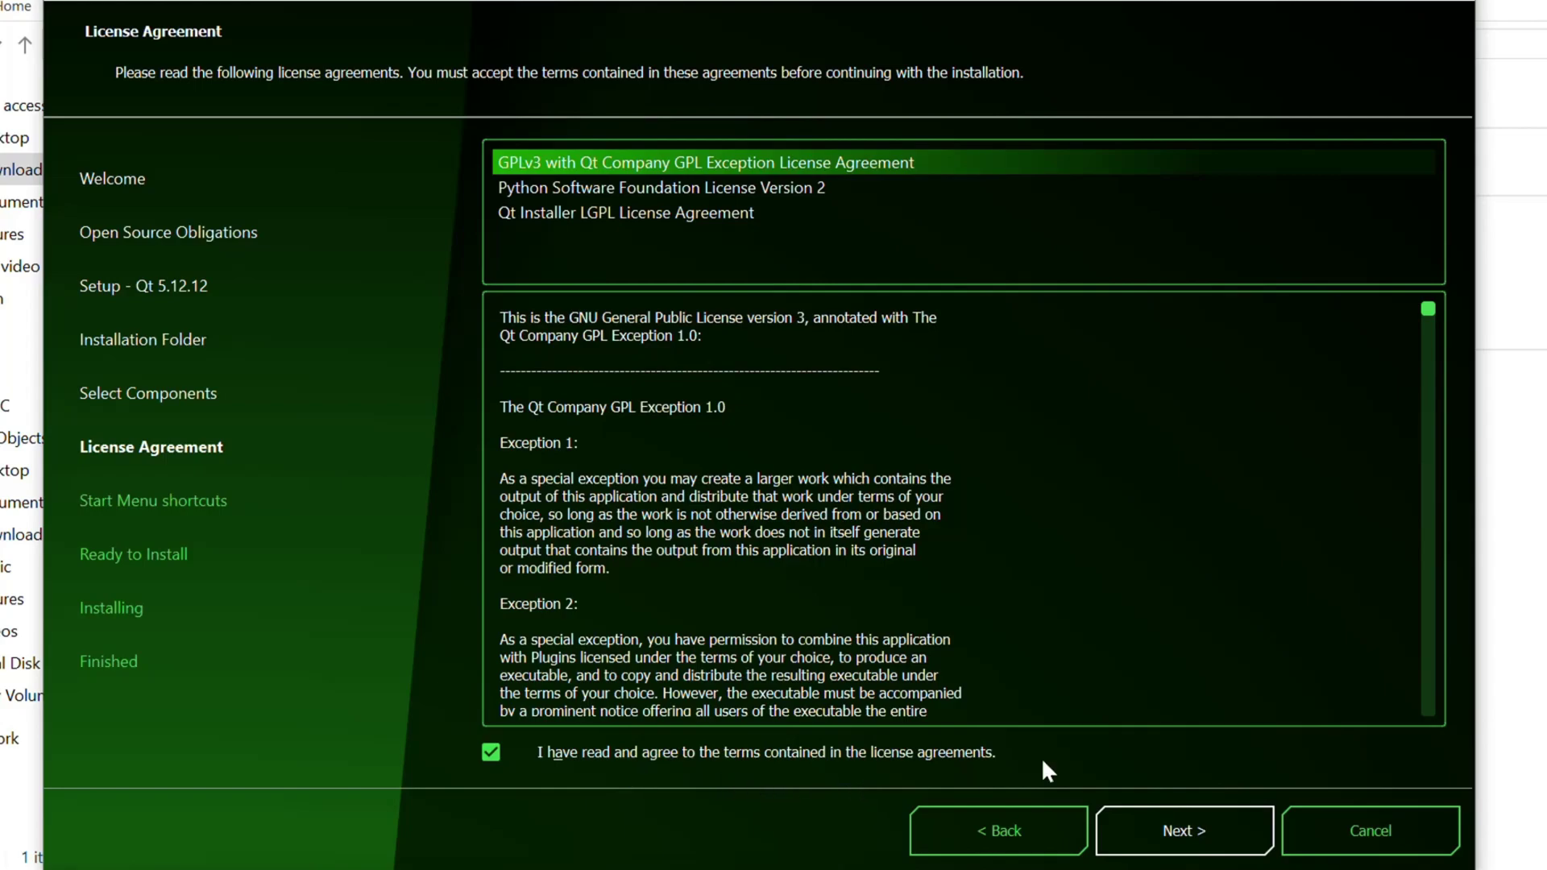
{"action": "left_click", "coordinate": [1192, 854]}
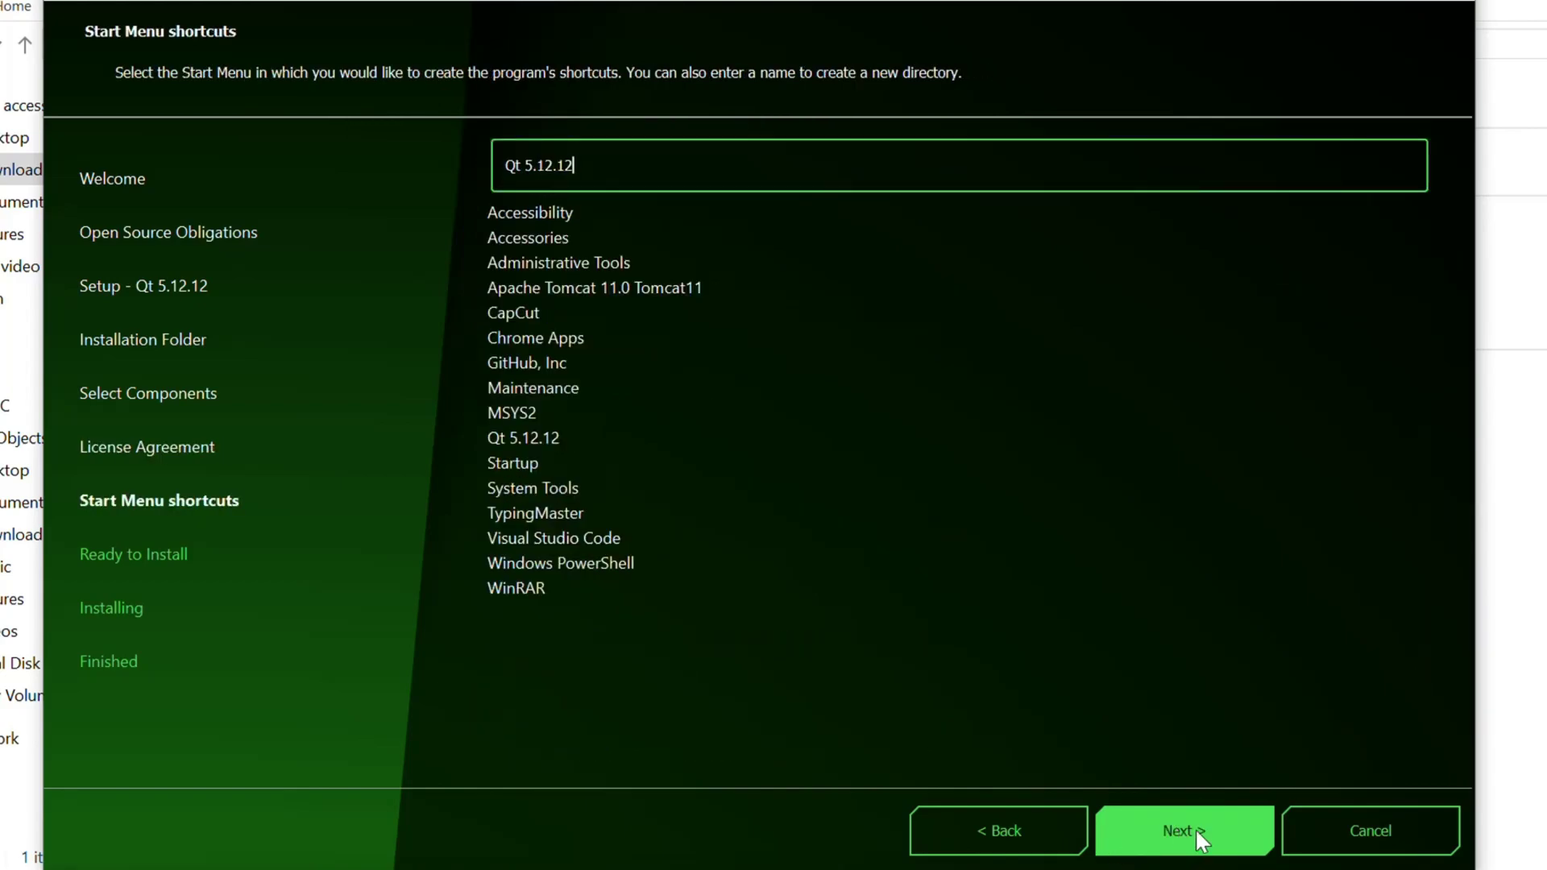
{"action": "left_click", "coordinate": [1193, 830]}
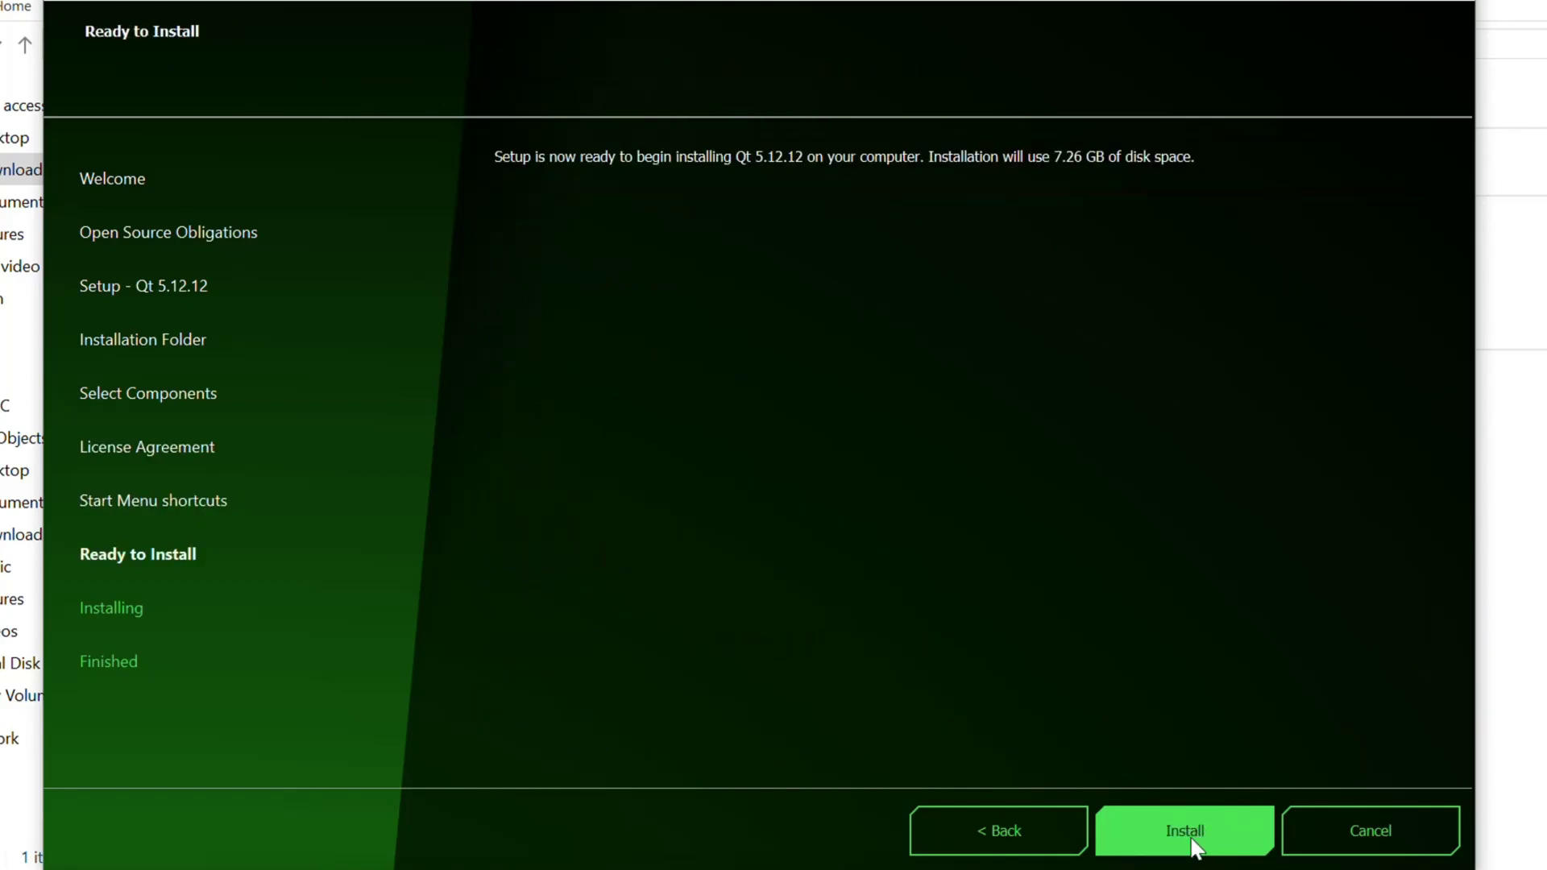
{"action": "left_click", "coordinate": [1177, 825]}
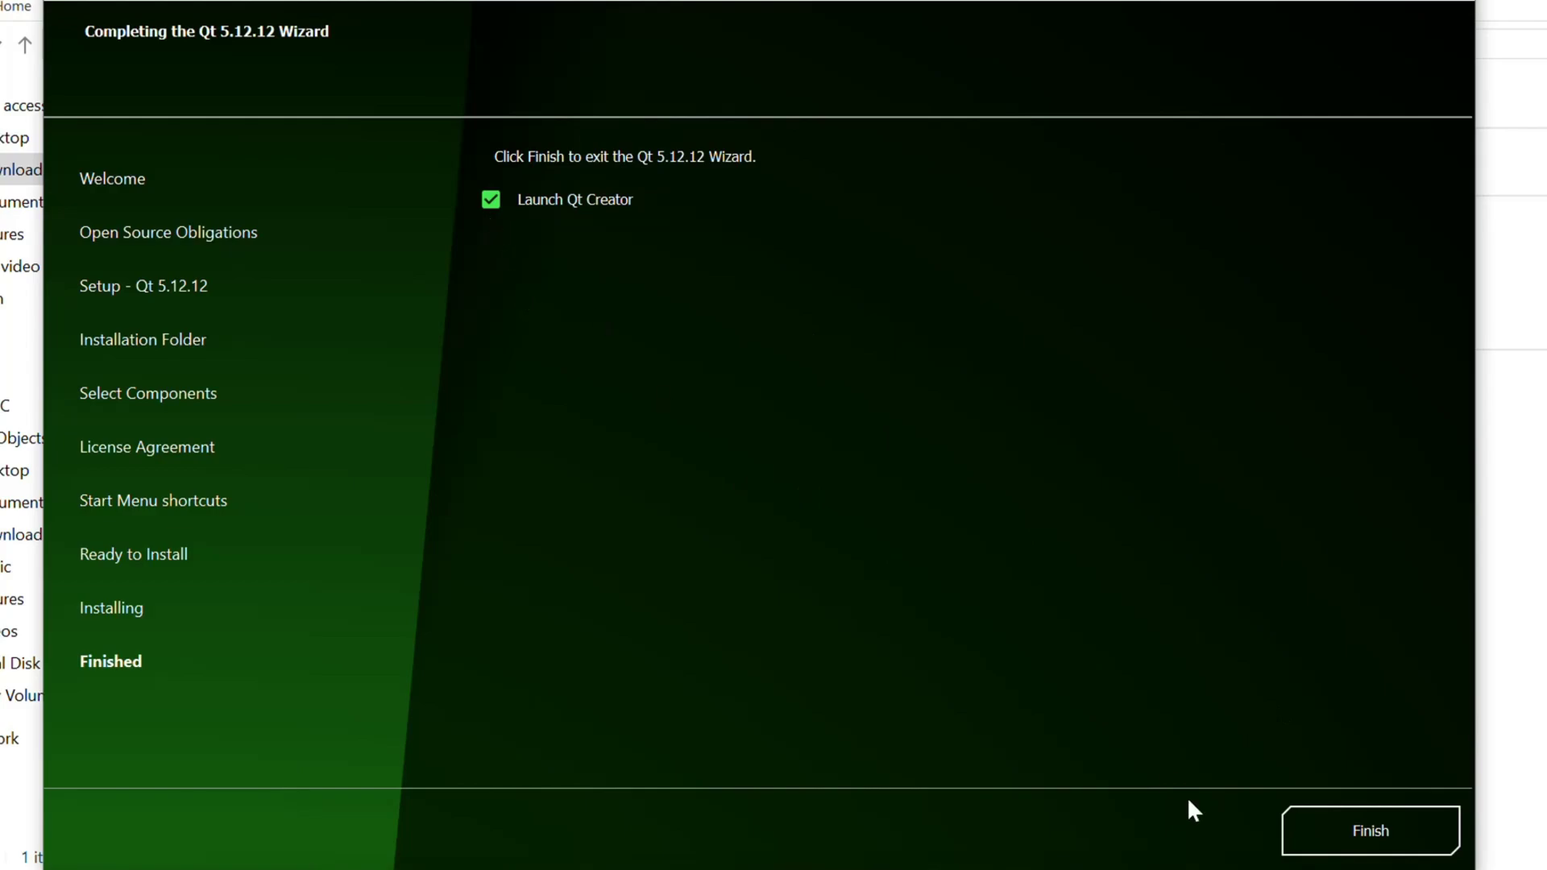
{"action": "left_click", "coordinate": [1386, 848]}
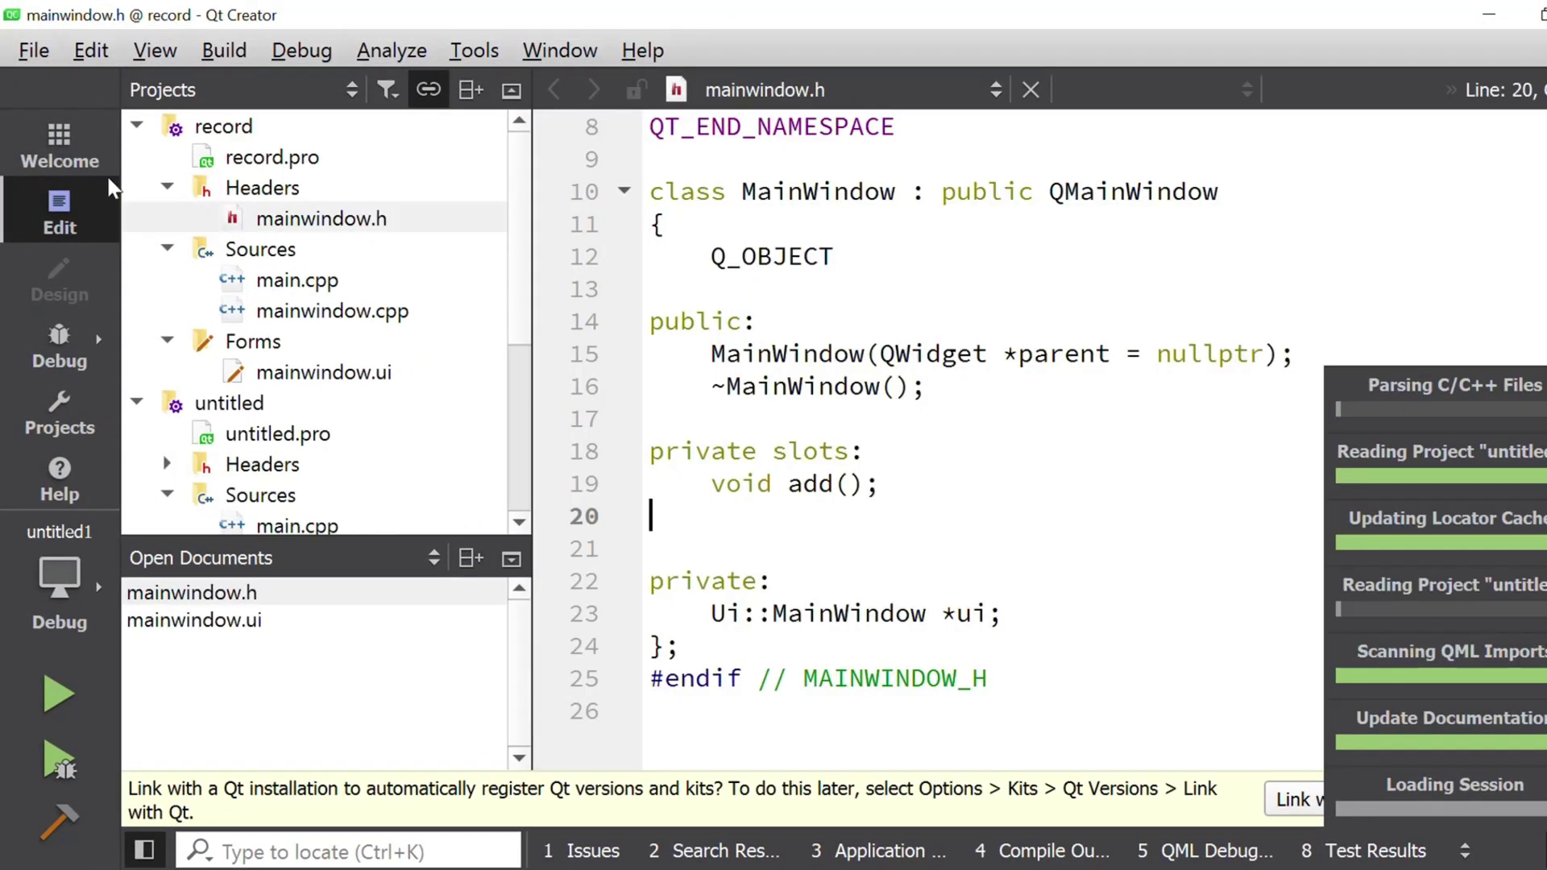
Start a new project in Qt Creator from the Qt Widgets Application template under Application (Qt)
{"action": "left_click", "coordinate": [60, 144]}
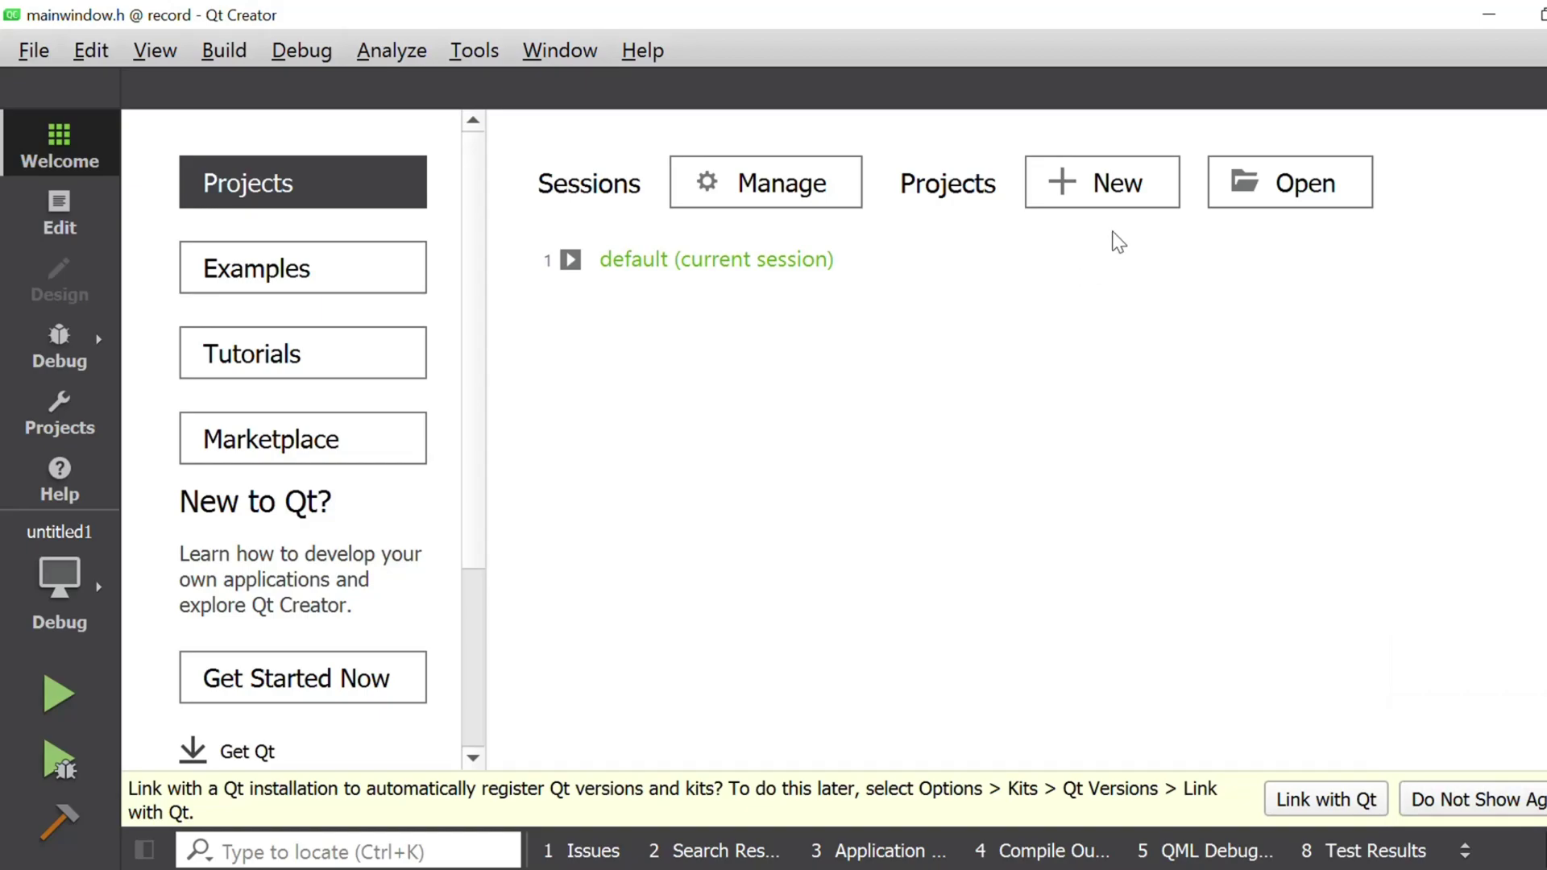
{"action": "left_click", "coordinate": [1072, 197]}
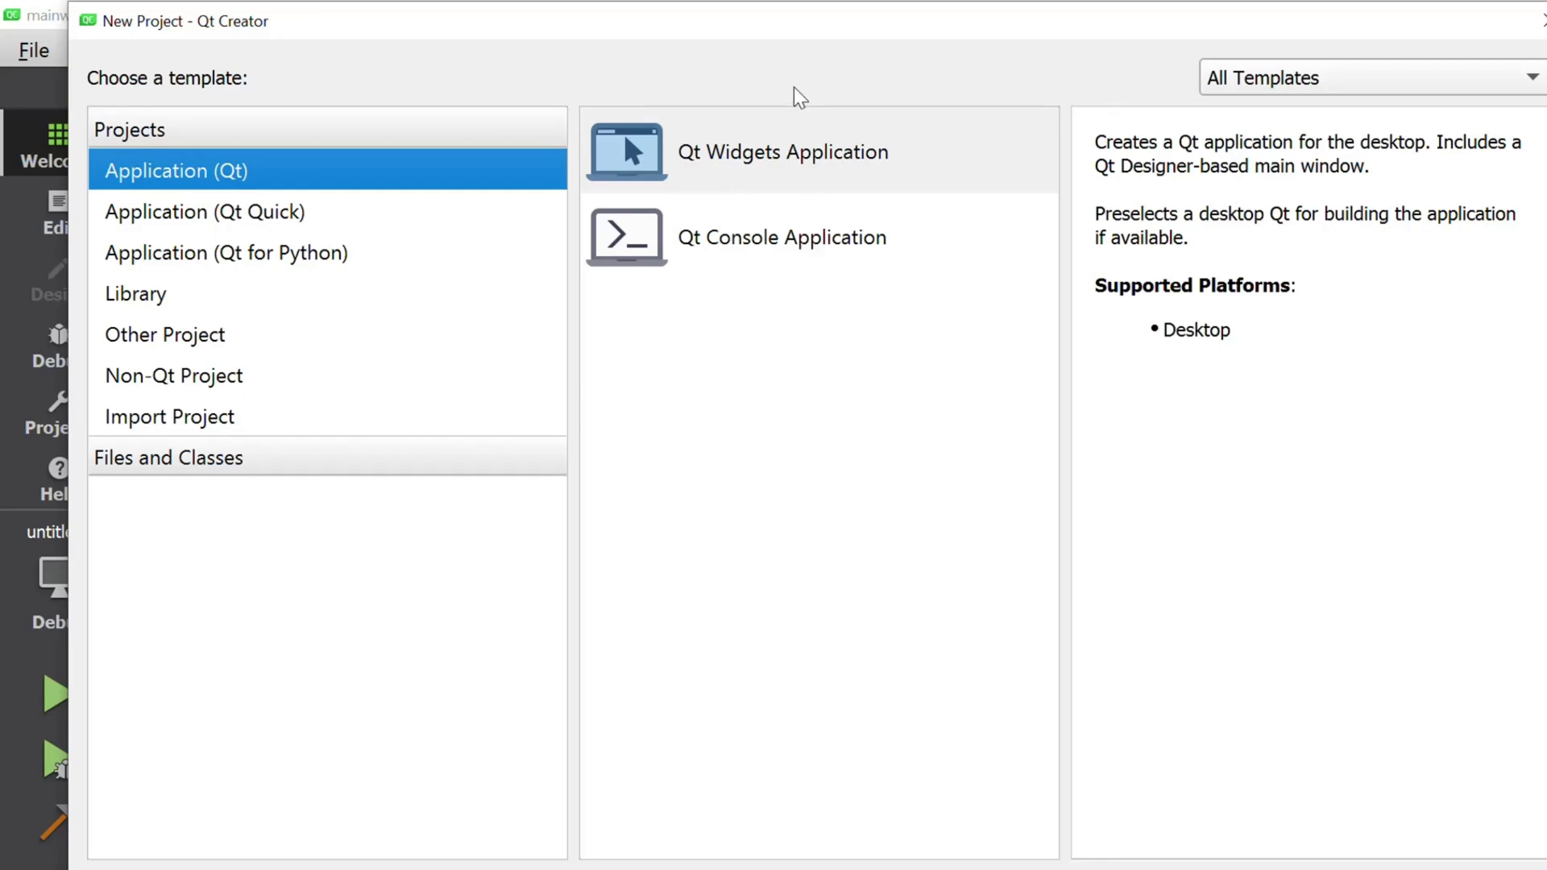
{"action": "left_click", "coordinate": [737, 159]}
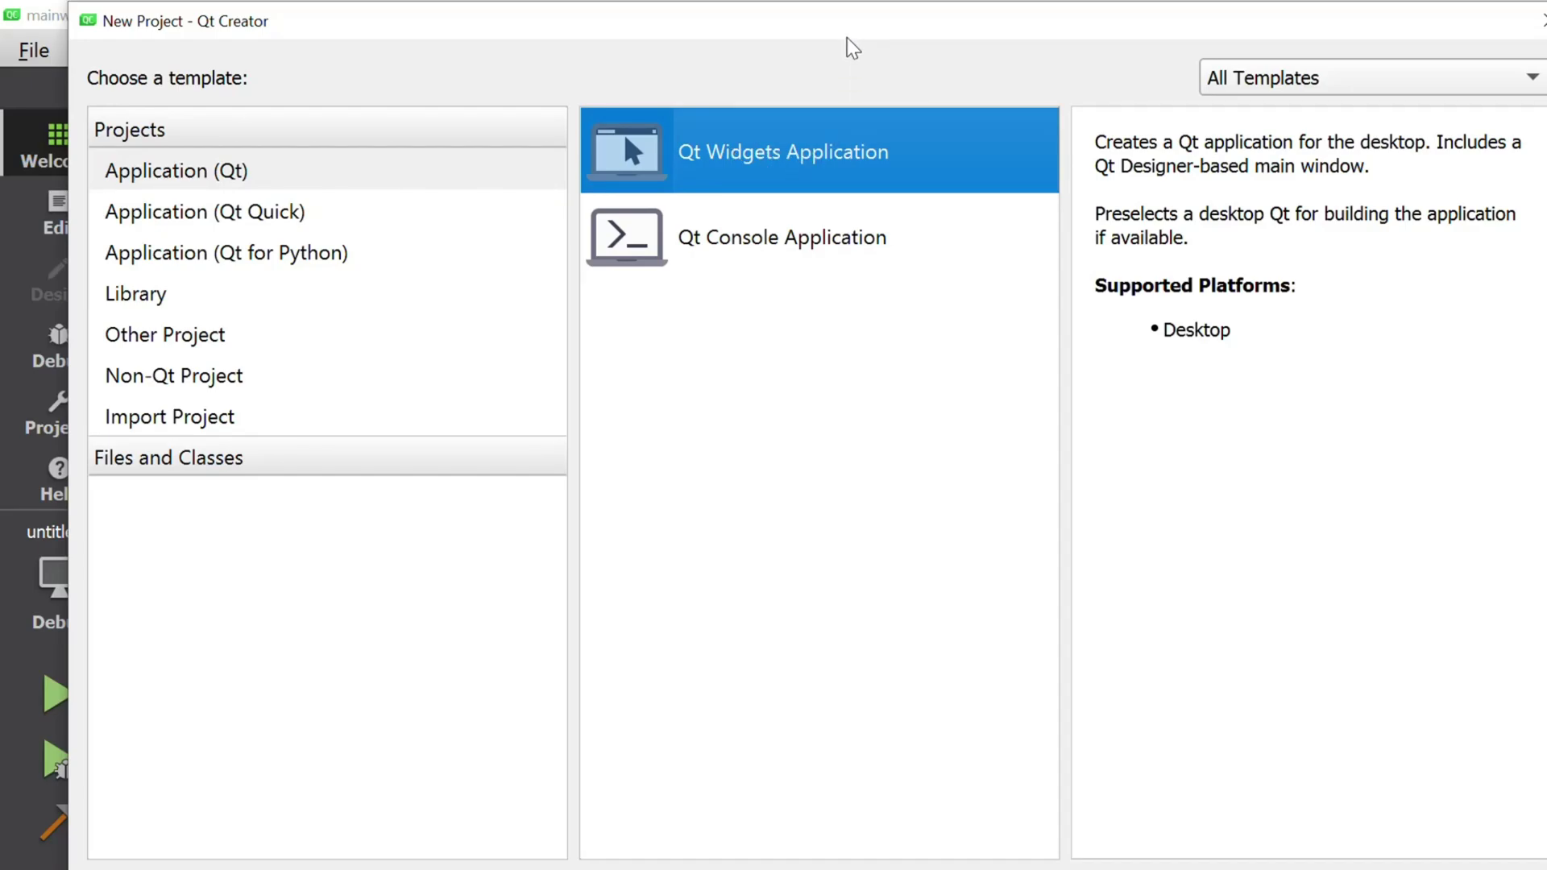
{"action": "left_click_drag", "start_coordinate": [847, 37], "coordinate": [850, 56]}
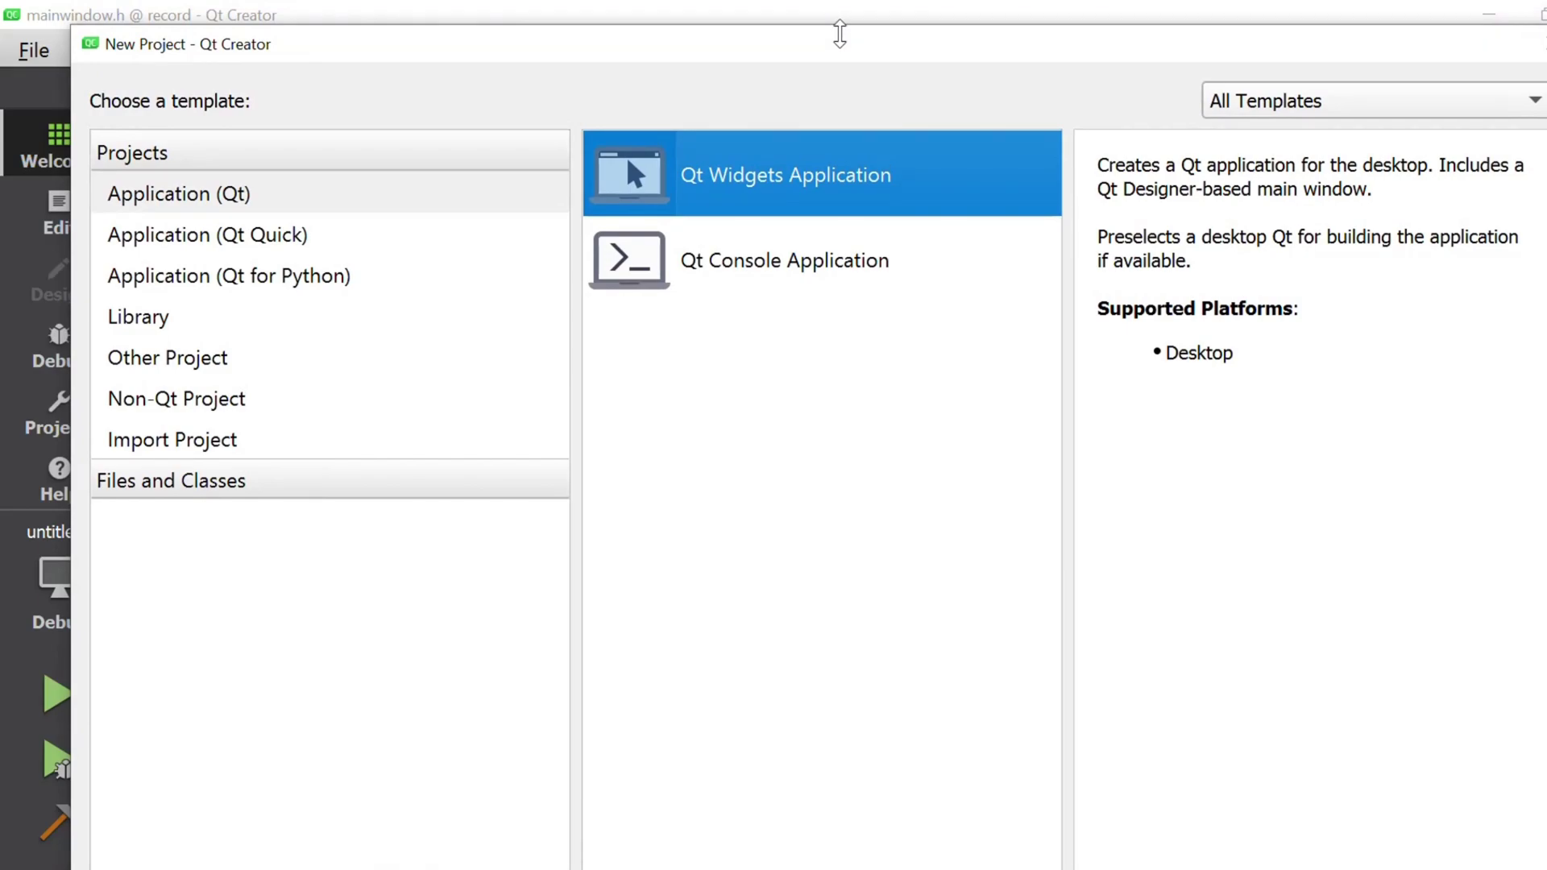
{"action": "mouse_move", "coordinate": [839, 26]}
{"action": "left_mouse_down"}
{"action": "mouse_move", "coordinate": [849, 103]}
{"action": "mouse_move", "coordinate": [834, 24]}
{"action": "left_mouse_up"}
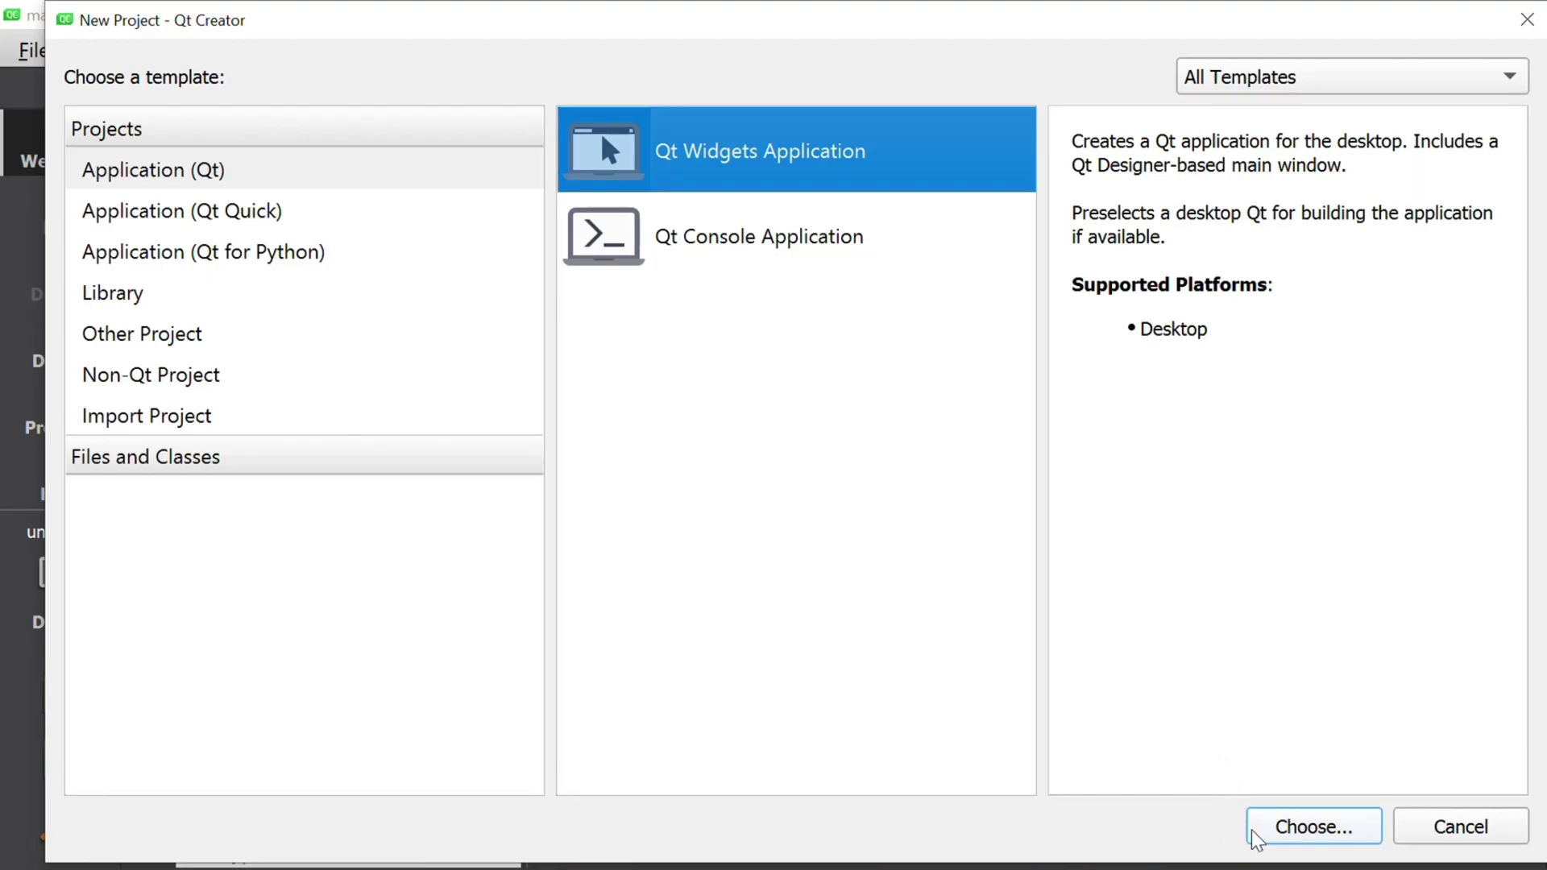
{"action": "left_click", "coordinate": [1295, 830]}
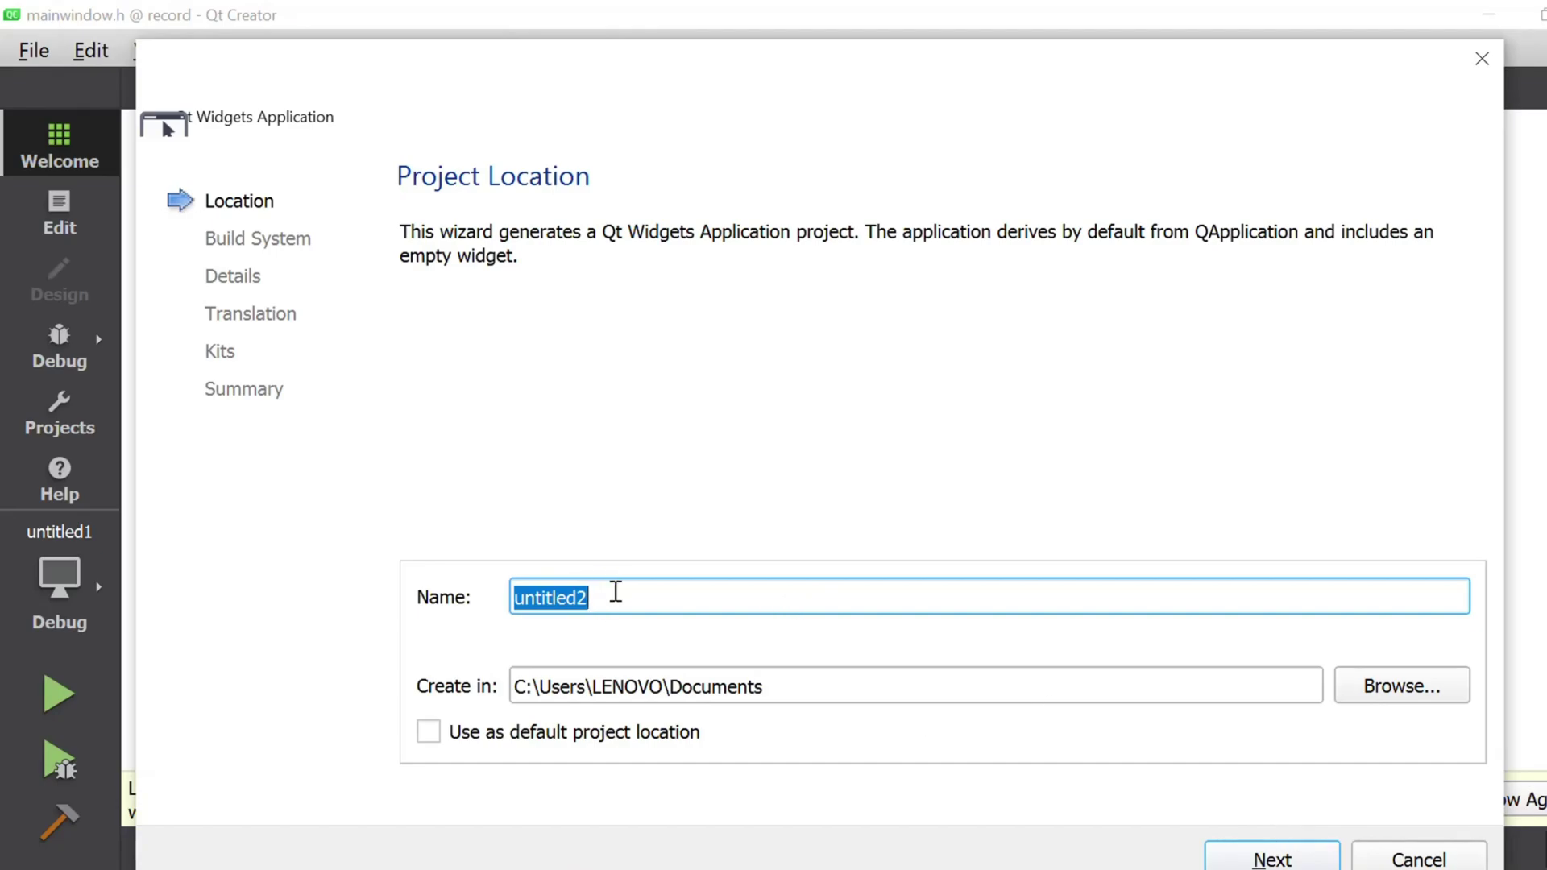
Name the project first, keep the Documents folder as its location, and continue to the build system
{"action": "key", "text": "BackSpace"}
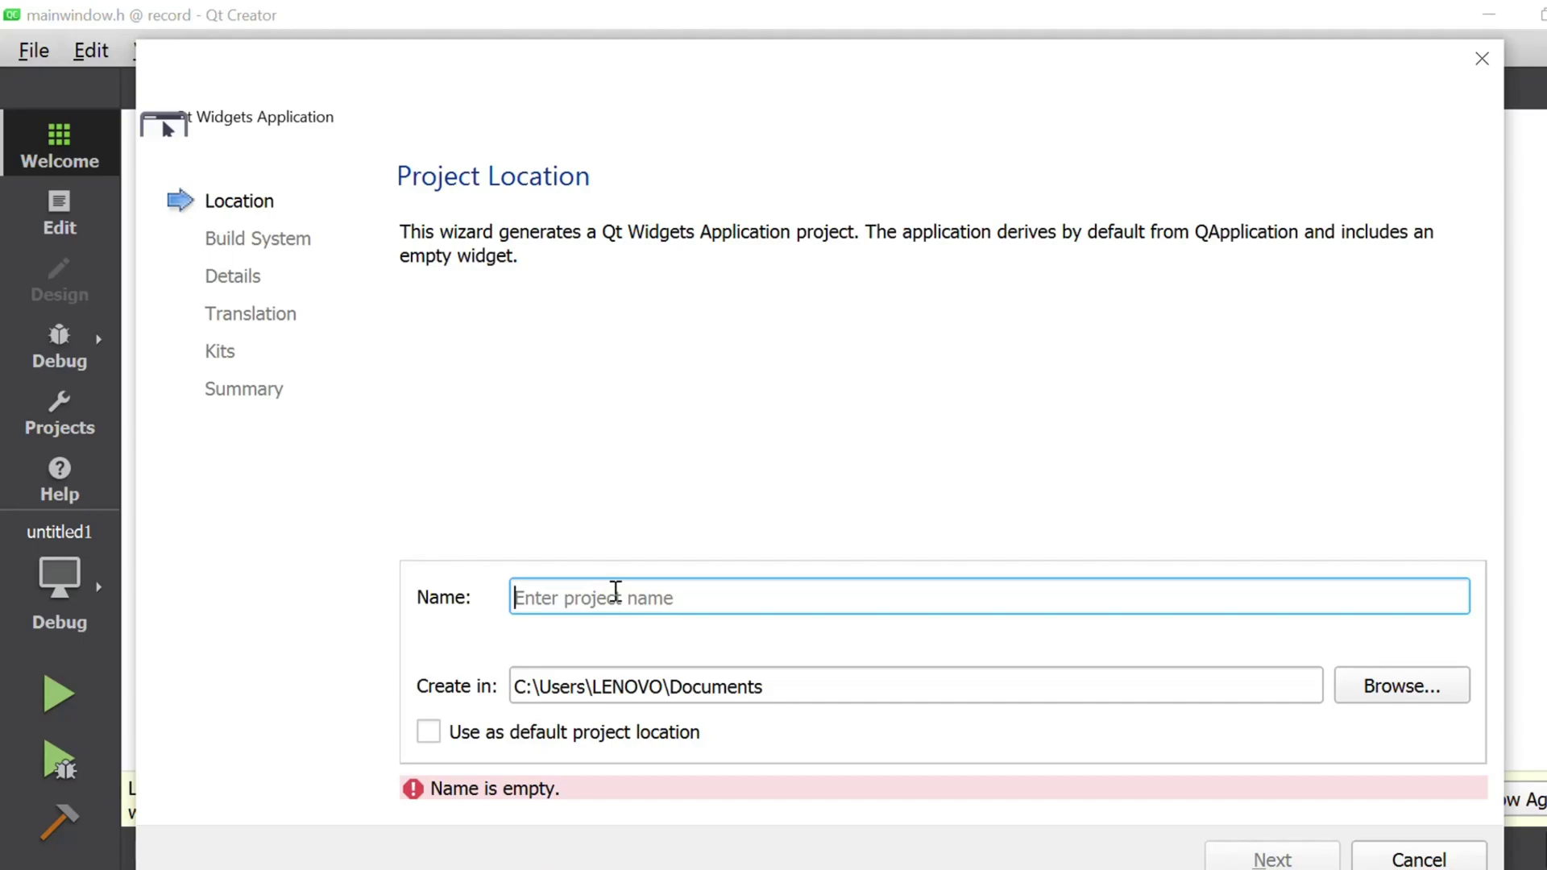
{"action": "type", "text": "f"}
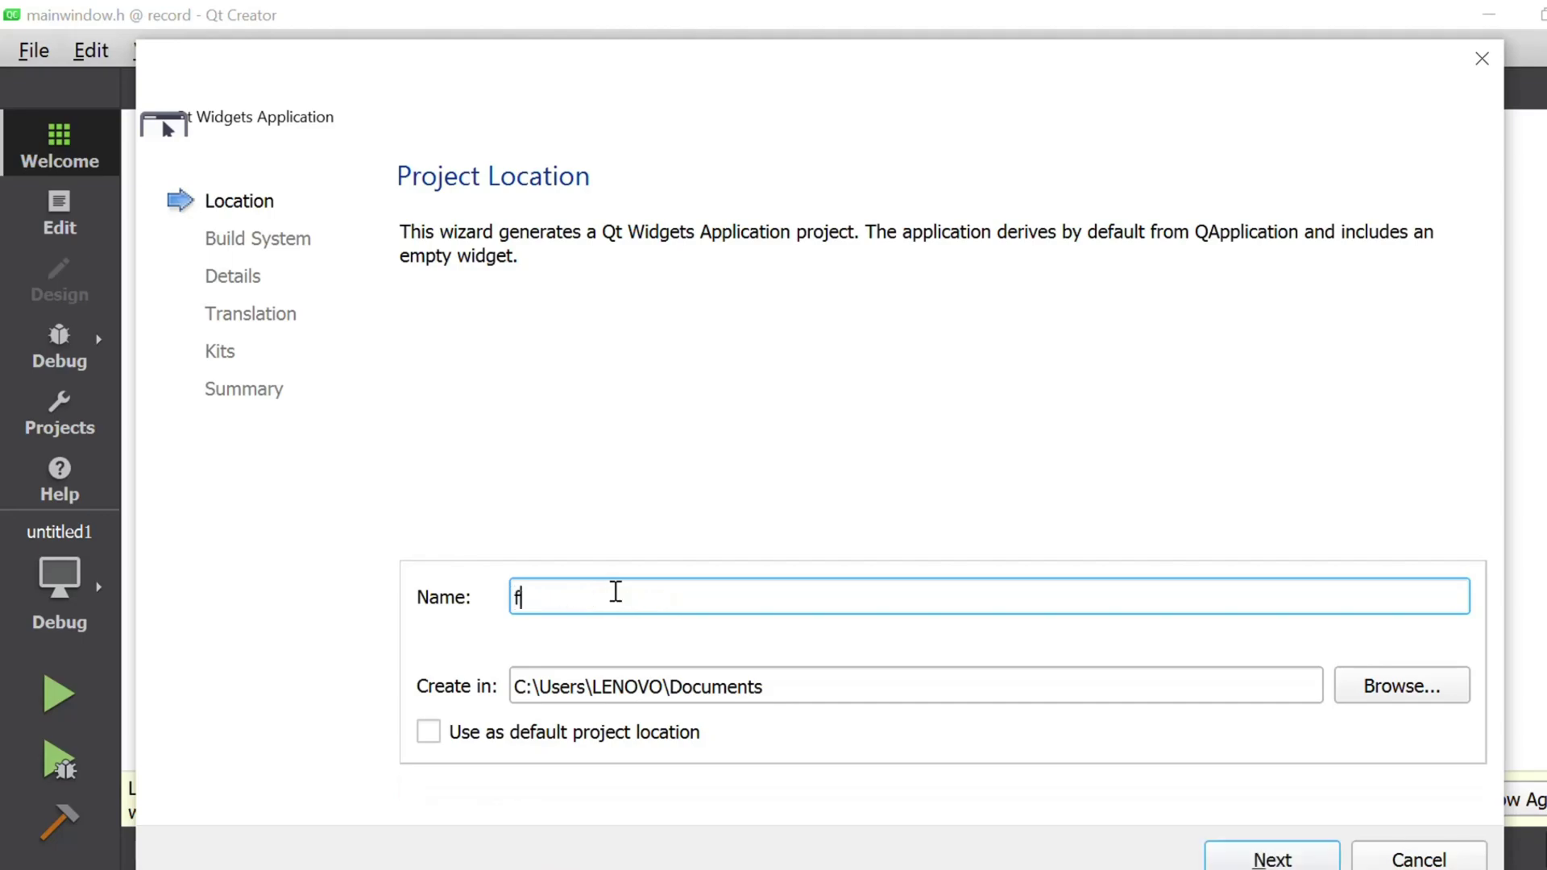
{"action": "type", "text": "irst"}
{"action": "left_click", "coordinate": [1273, 860]}
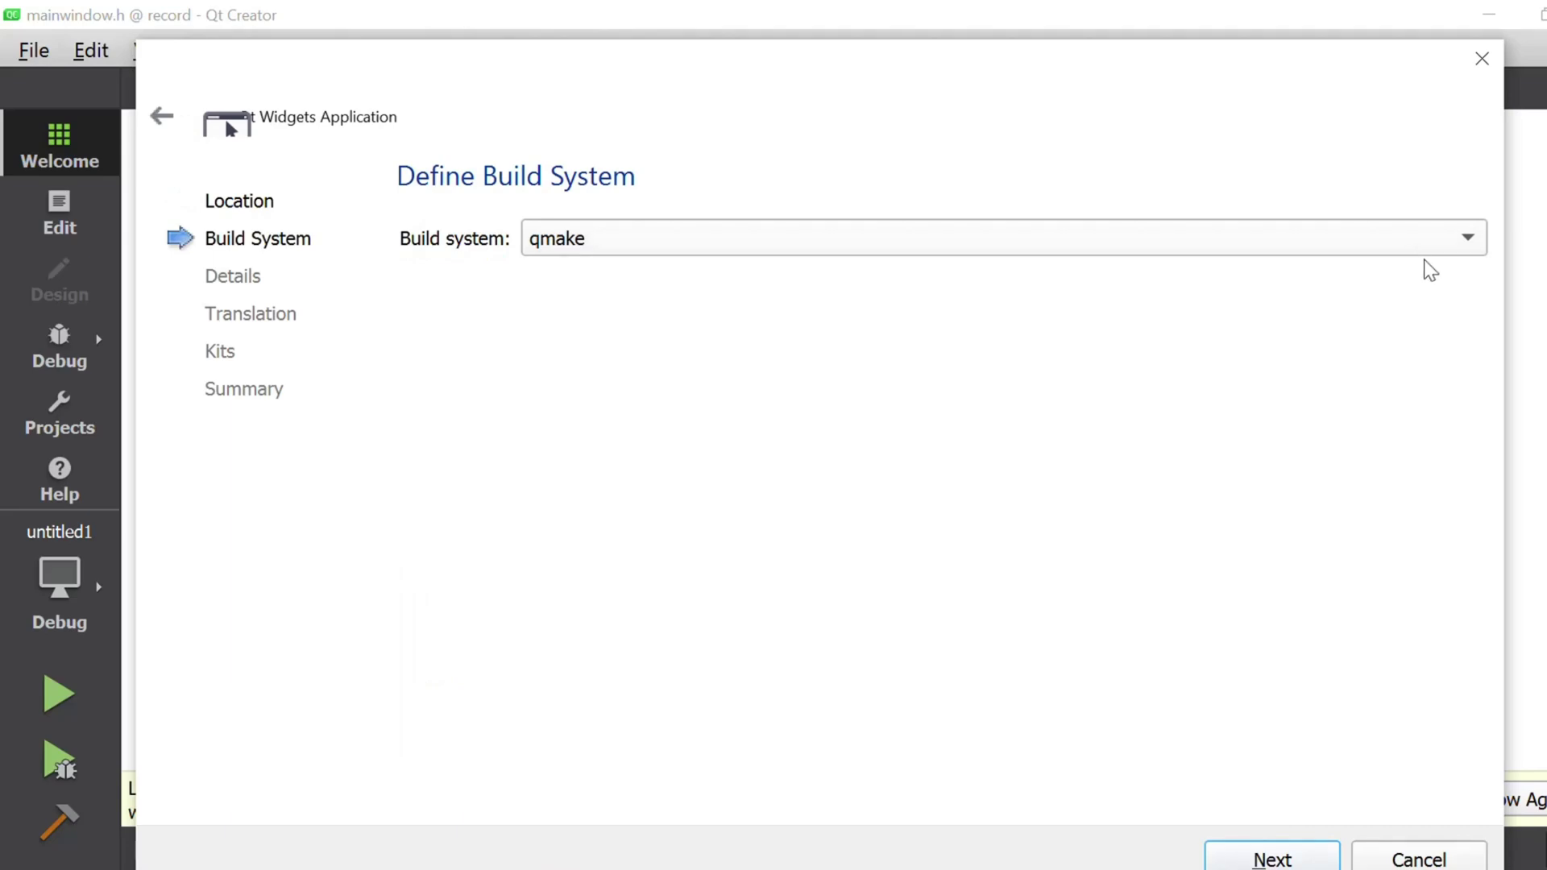
Choose qmake as the build system and accept the MainWindow class based on QMainWindow with a generated form
{"action": "left_click", "coordinate": [1470, 240]}
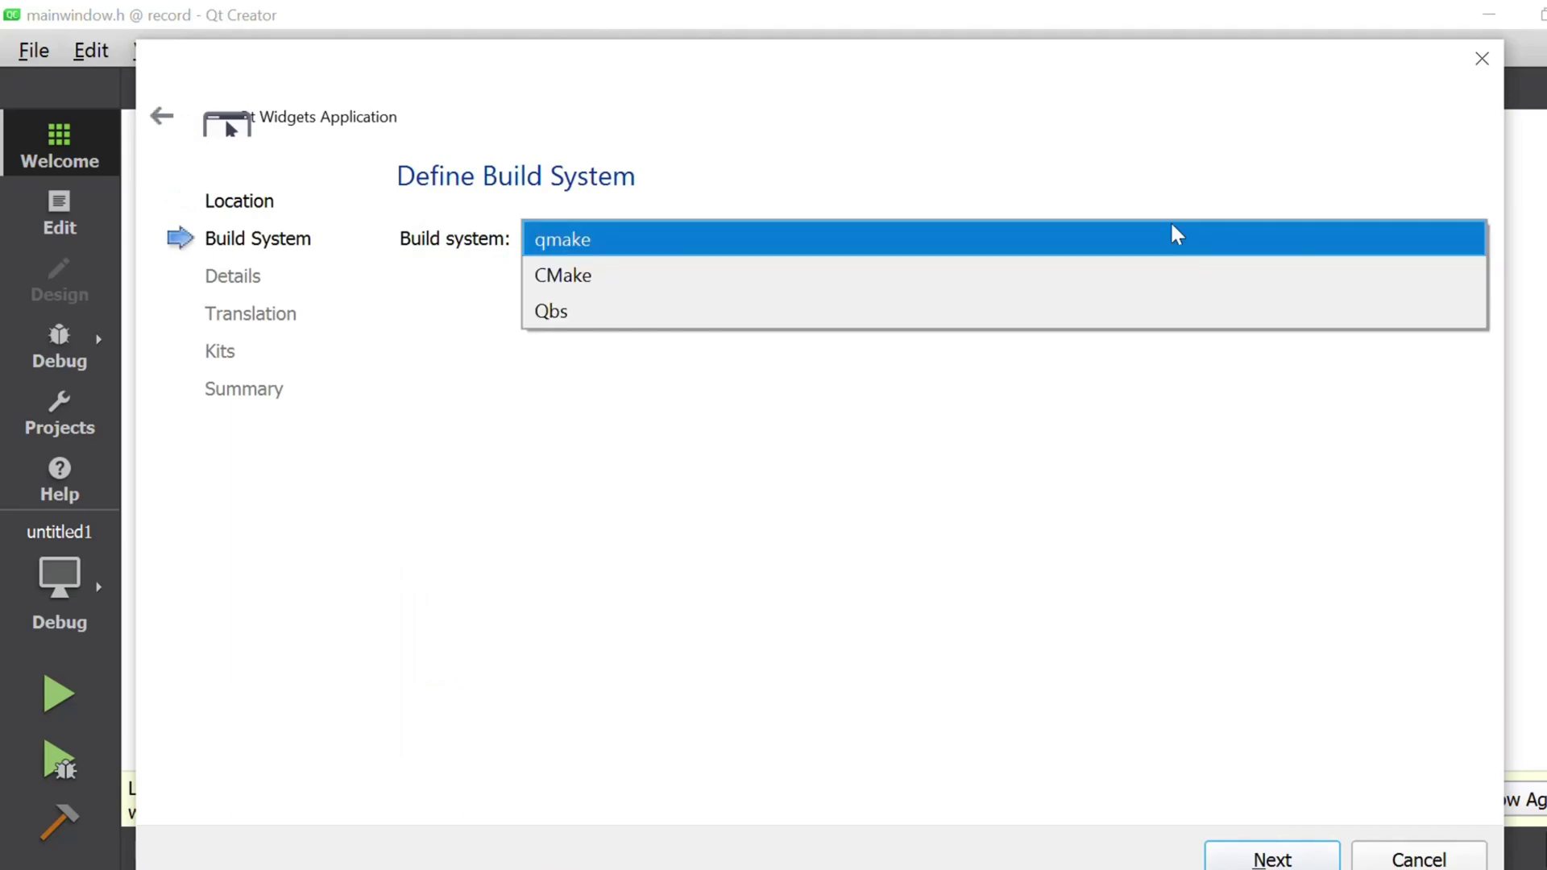
{"action": "left_click", "coordinate": [698, 257]}
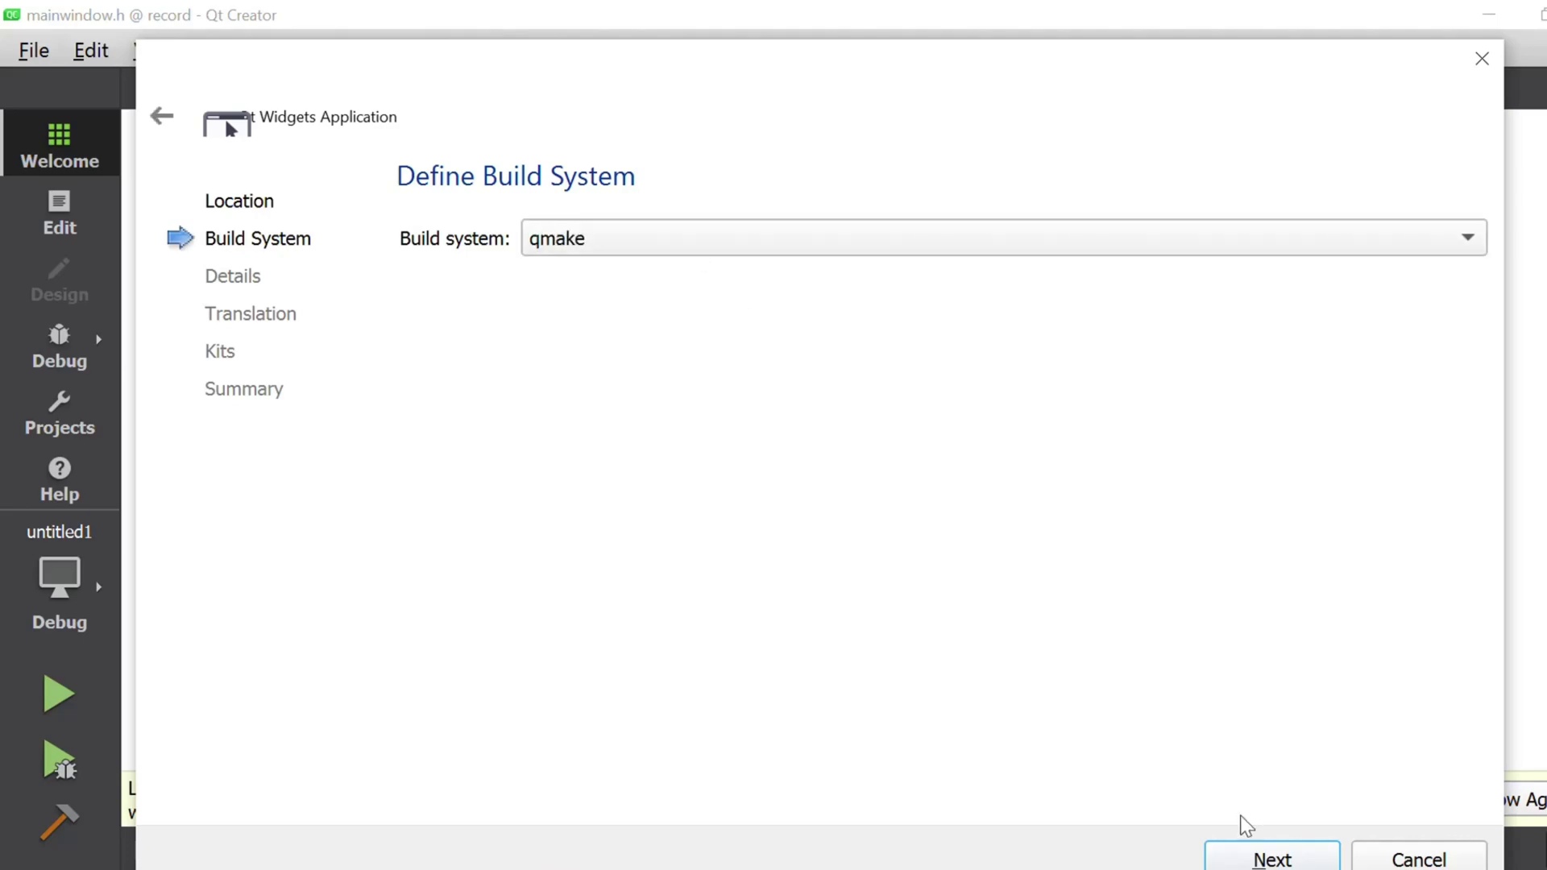
{"action": "left_click", "coordinate": [1262, 856]}
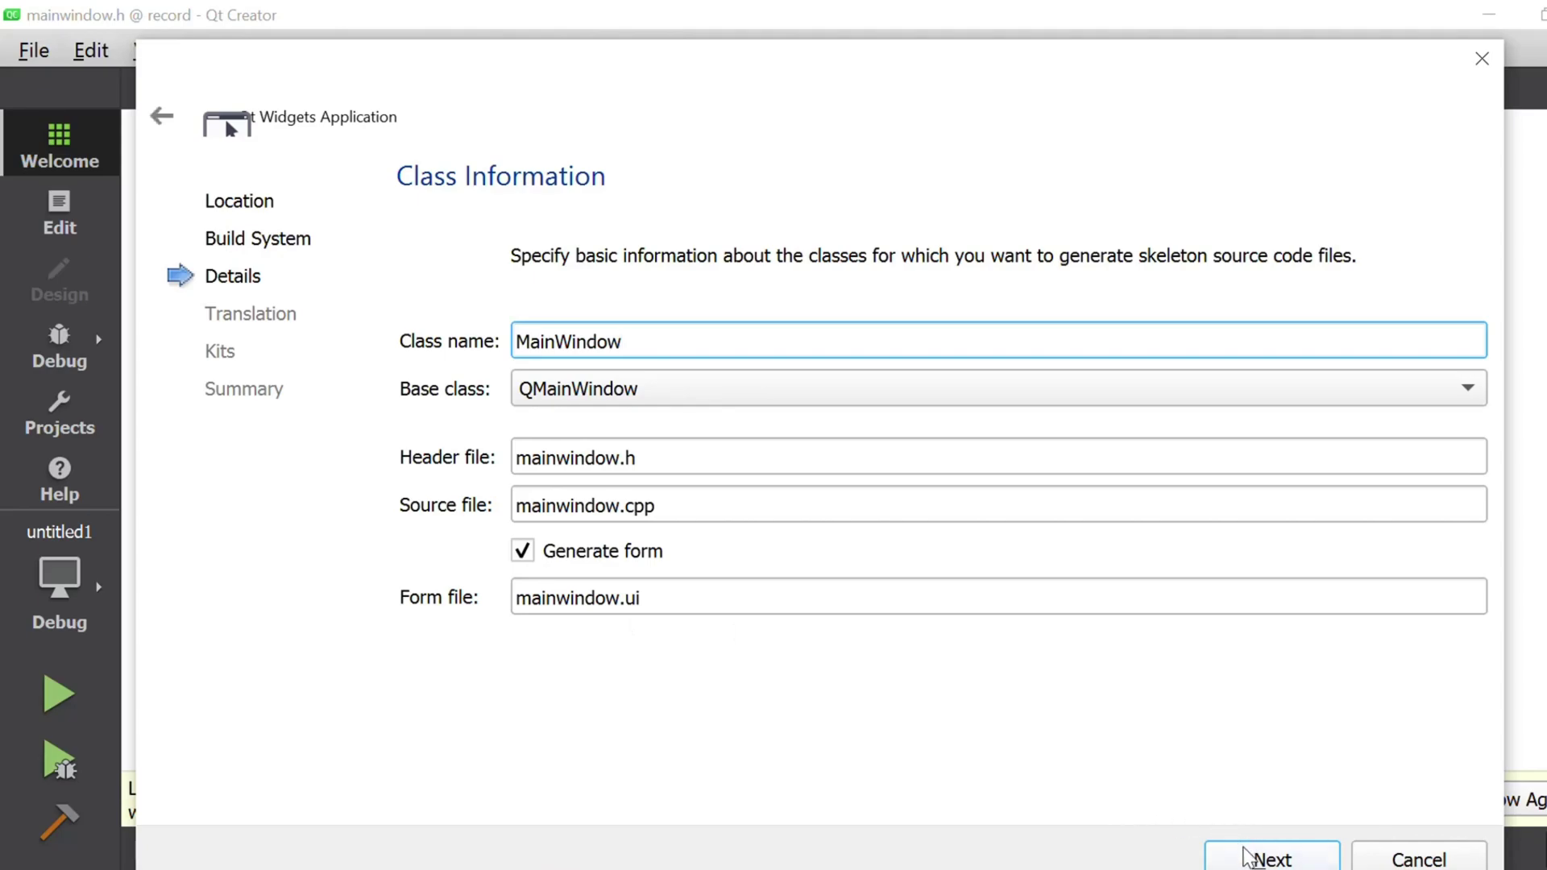
{"action": "left_click", "coordinate": [1249, 858]}
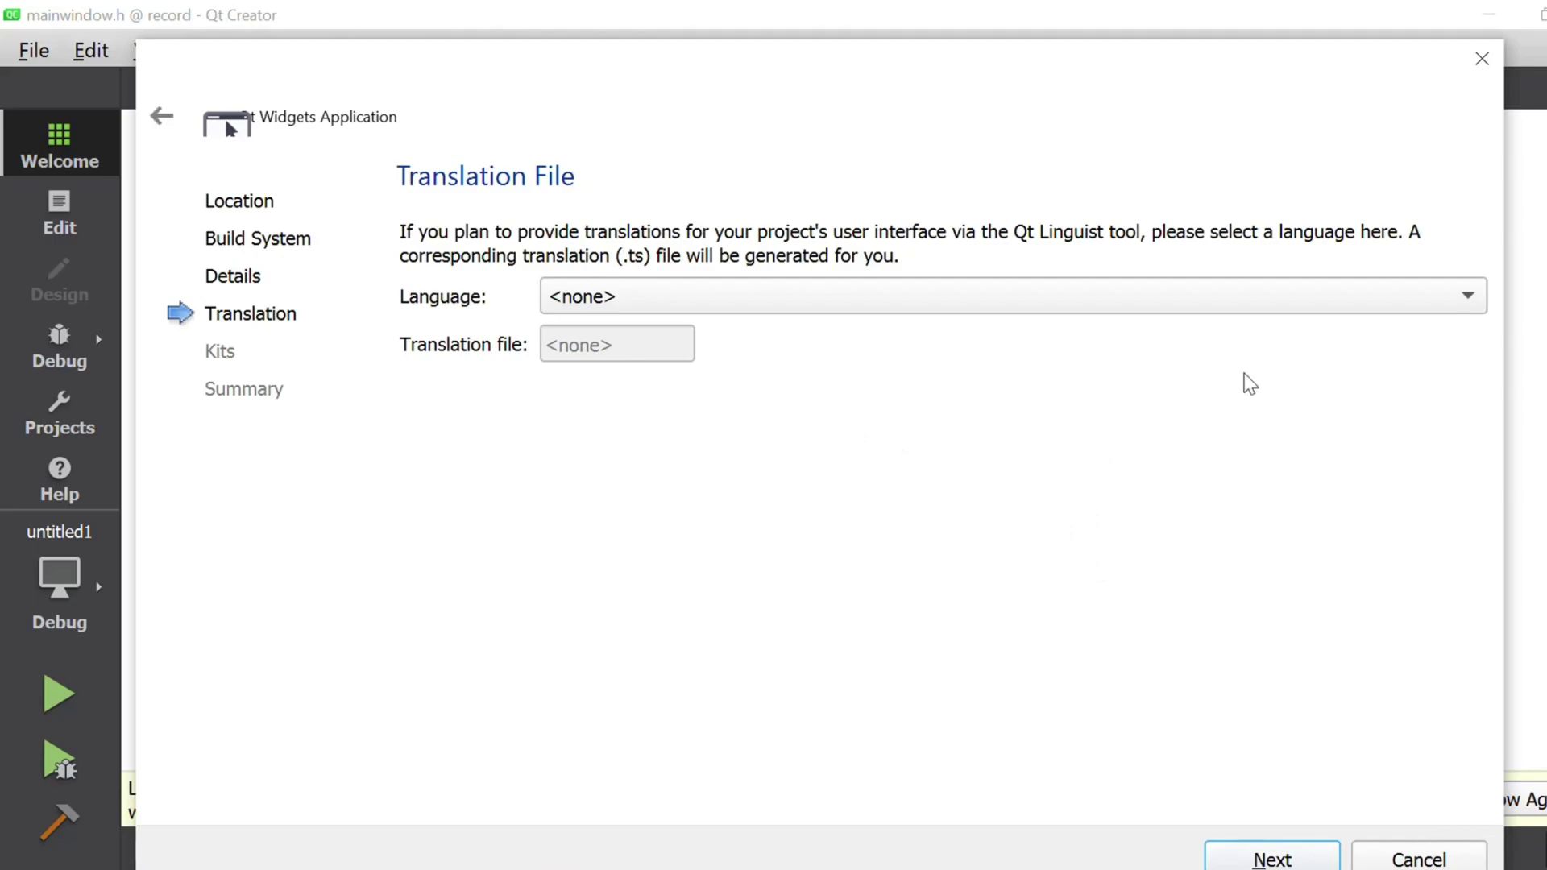
Keep the translation language at <none> and continue to kit selection
{"action": "left_click", "coordinate": [1468, 299]}
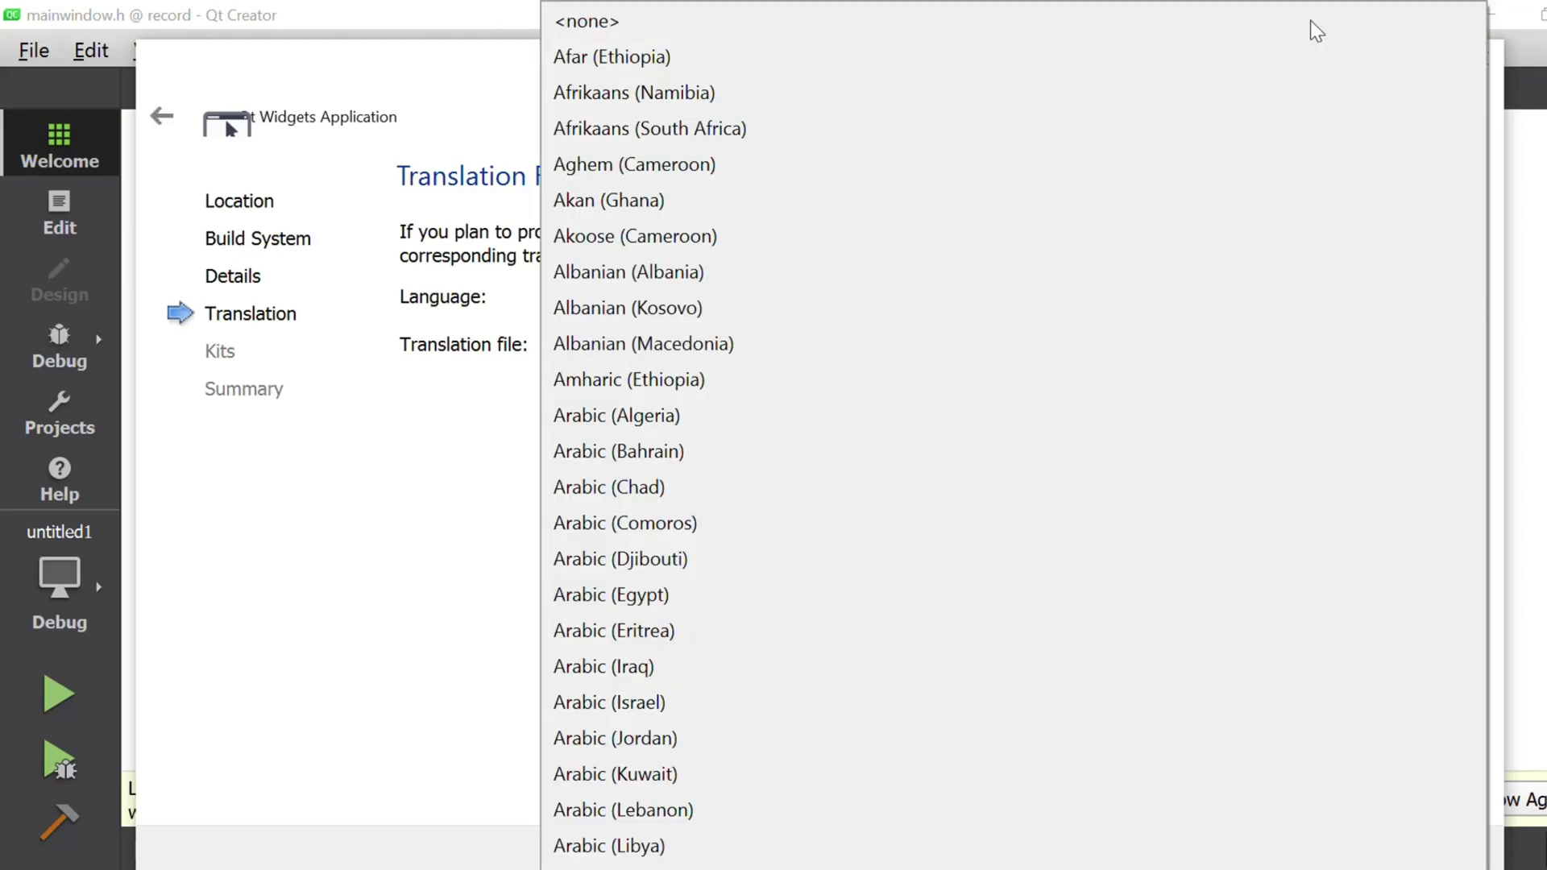
{"action": "left_click", "coordinate": [1270, 15]}
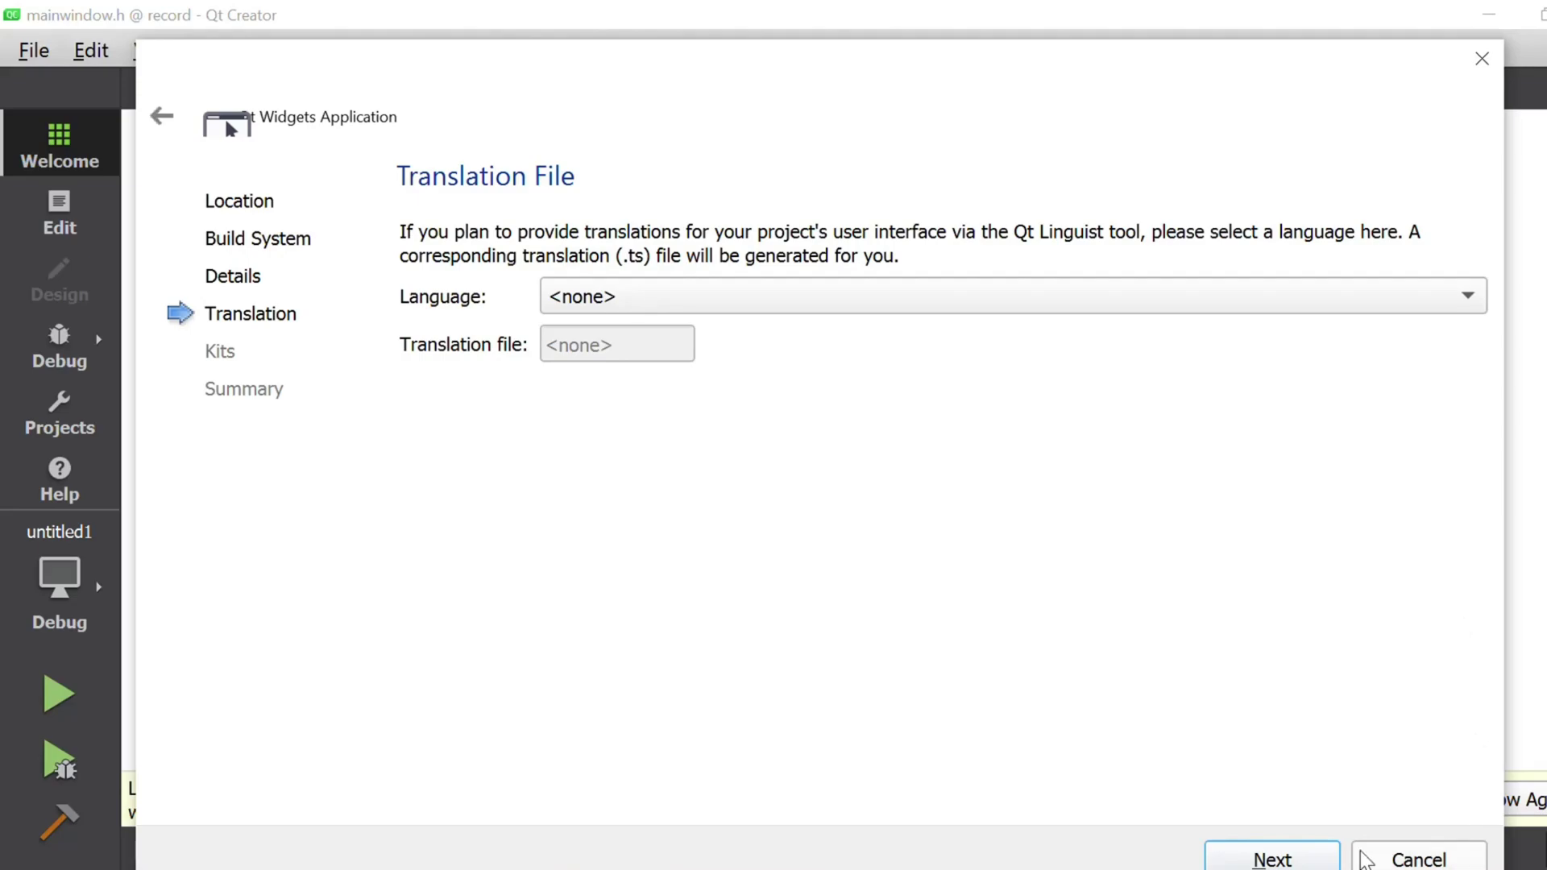
{"action": "left_click", "coordinate": [1274, 860]}
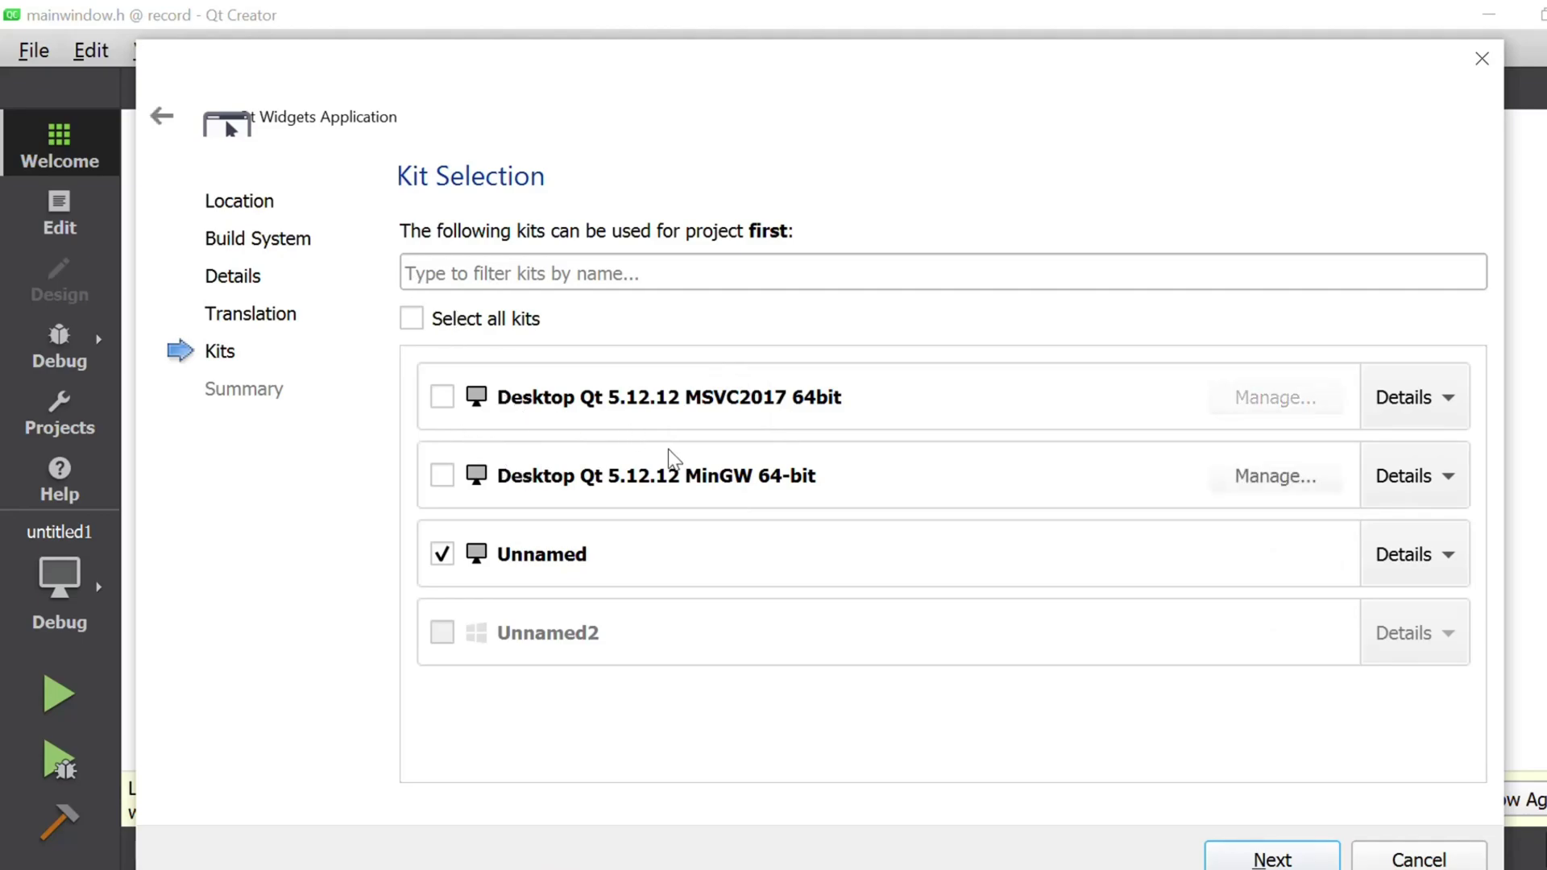
Add the Desktop Qt 5.12.12 MinGW 64-bit kit alongside Unnamed and finish creating the project without version control
{"action": "left_click", "coordinate": [447, 488]}
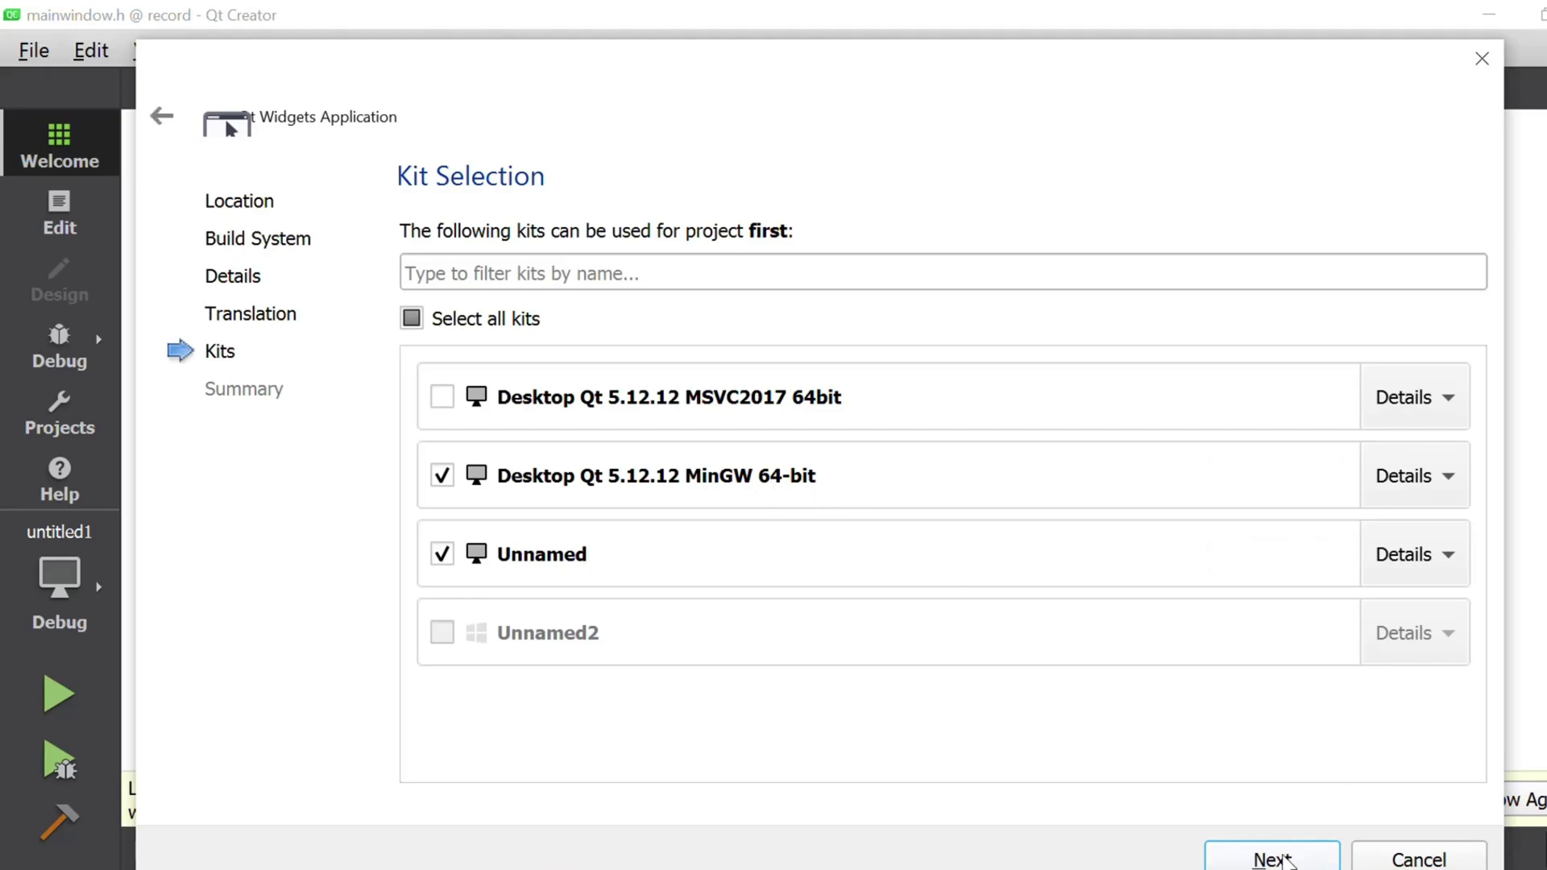
{"action": "left_click", "coordinate": [1273, 857]}
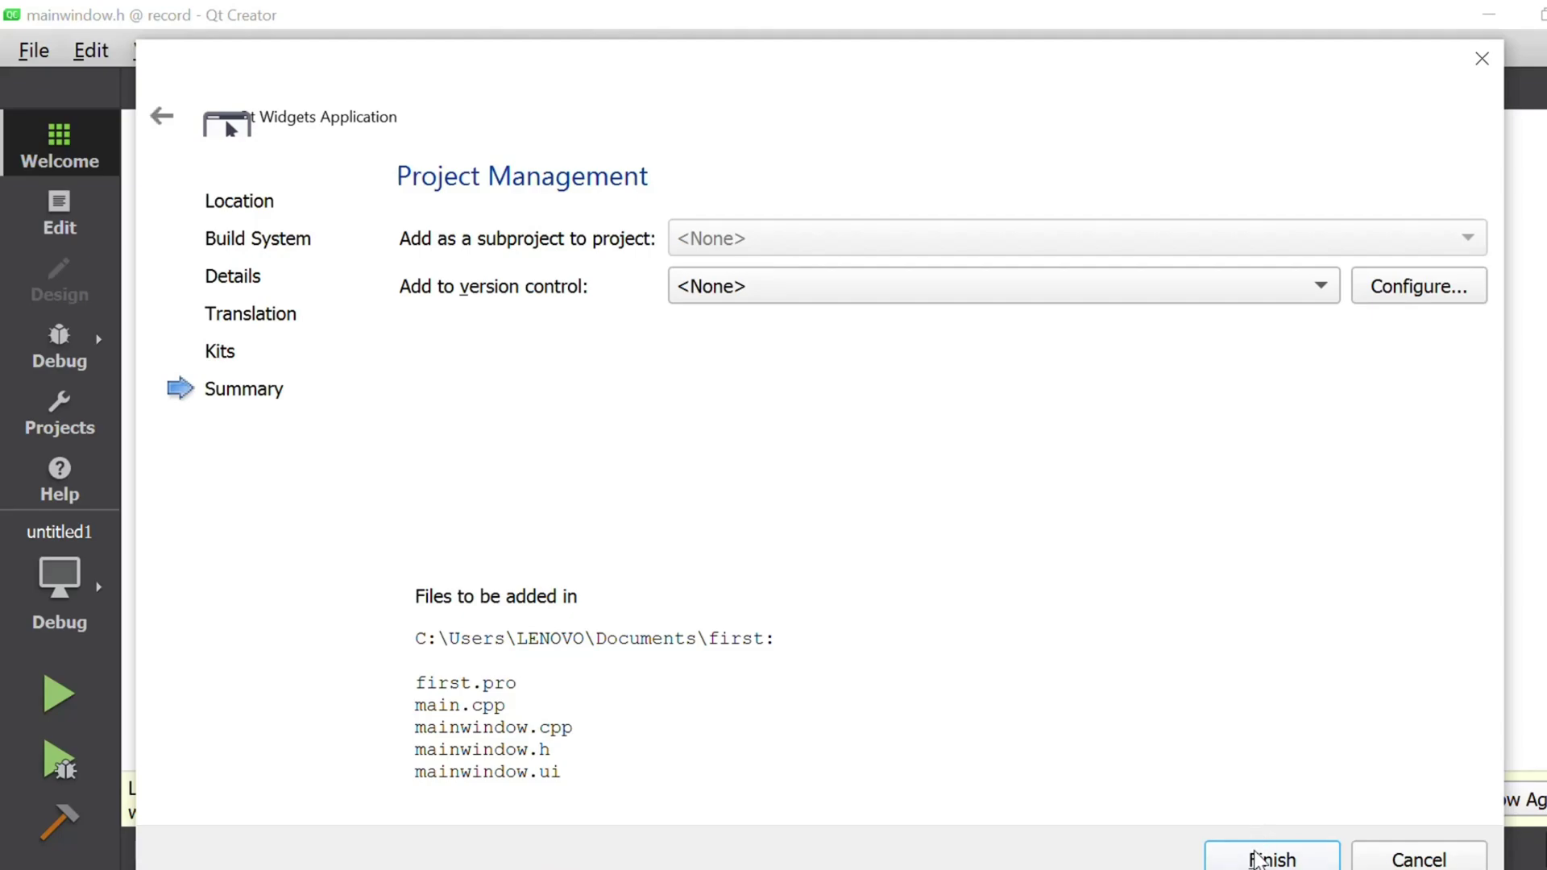
{"action": "left_click", "coordinate": [1257, 859]}
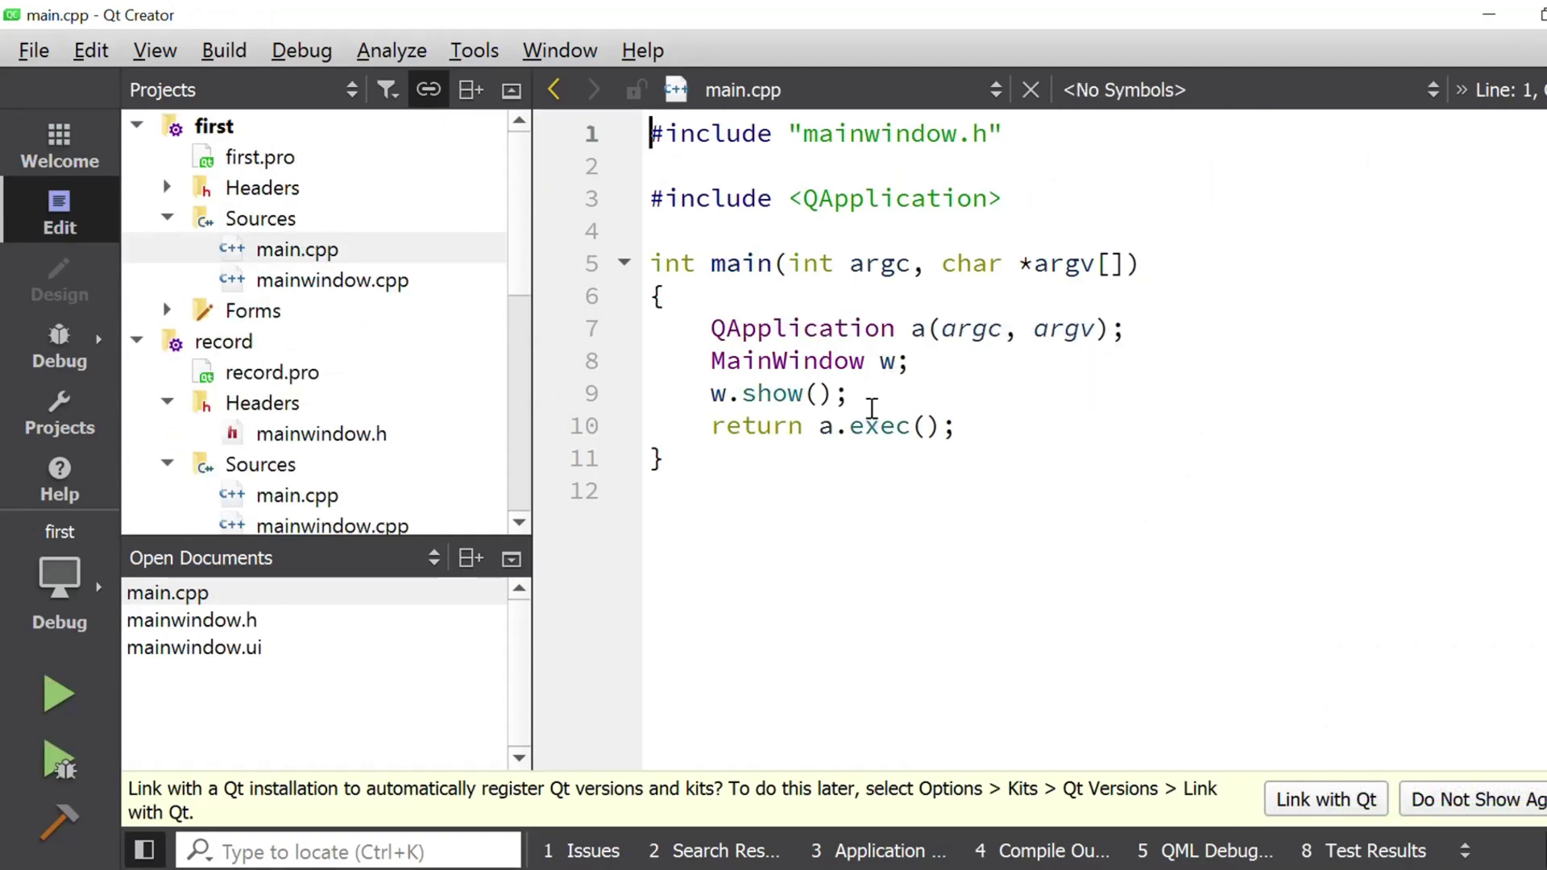
Delete the MainWindow w; and w.show(); lines from the main function in main.cpp
{"action": "left_click_drag", "start_coordinate": [850, 396], "coordinate": [651, 367]}
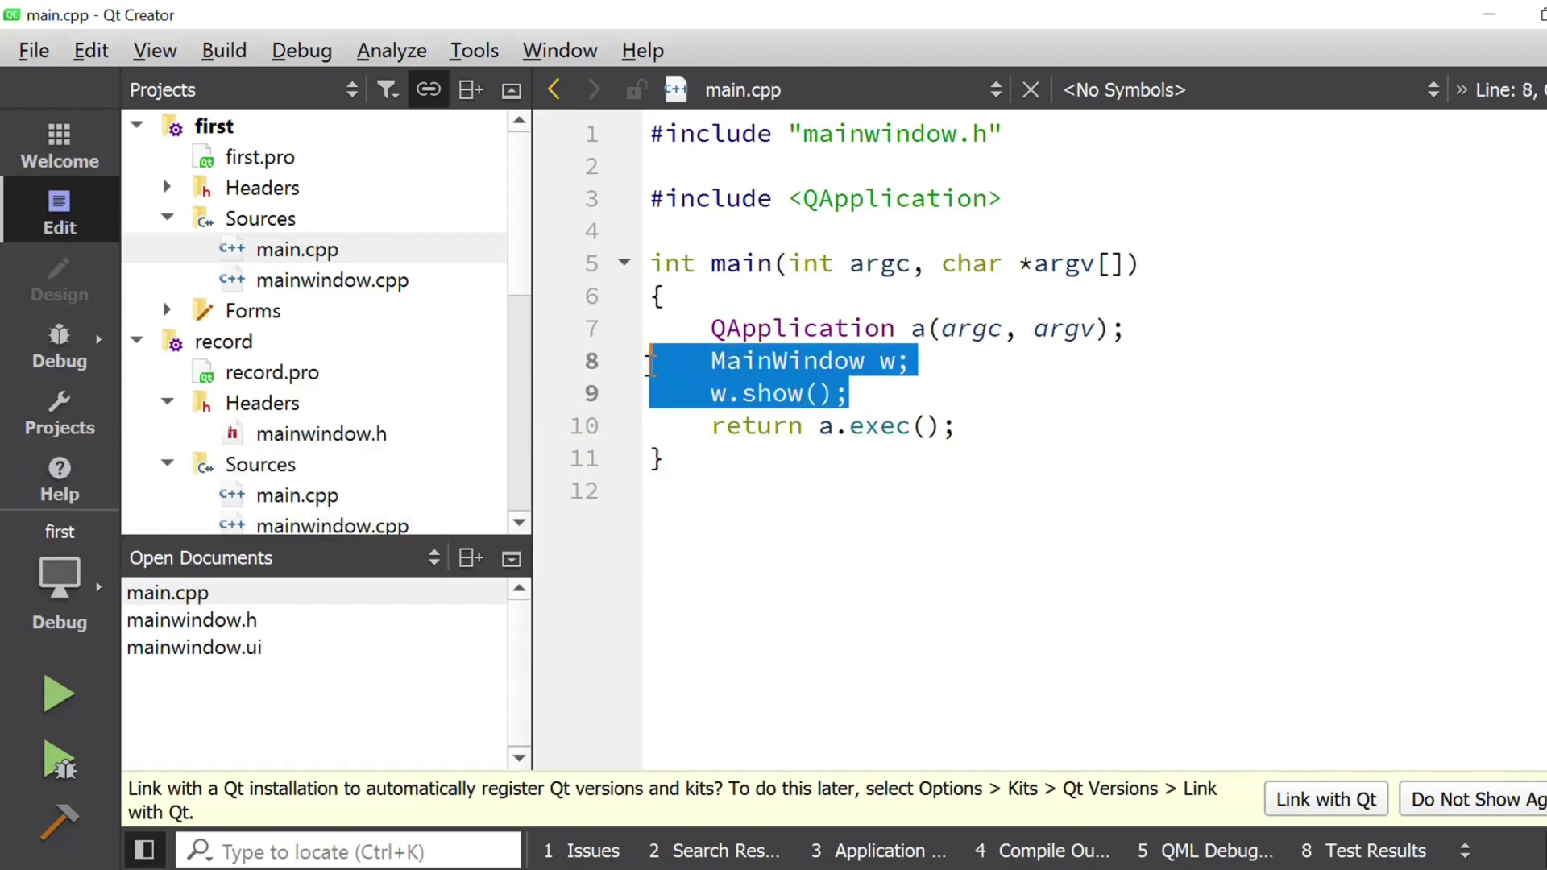
{"action": "key", "text": "Delete"}
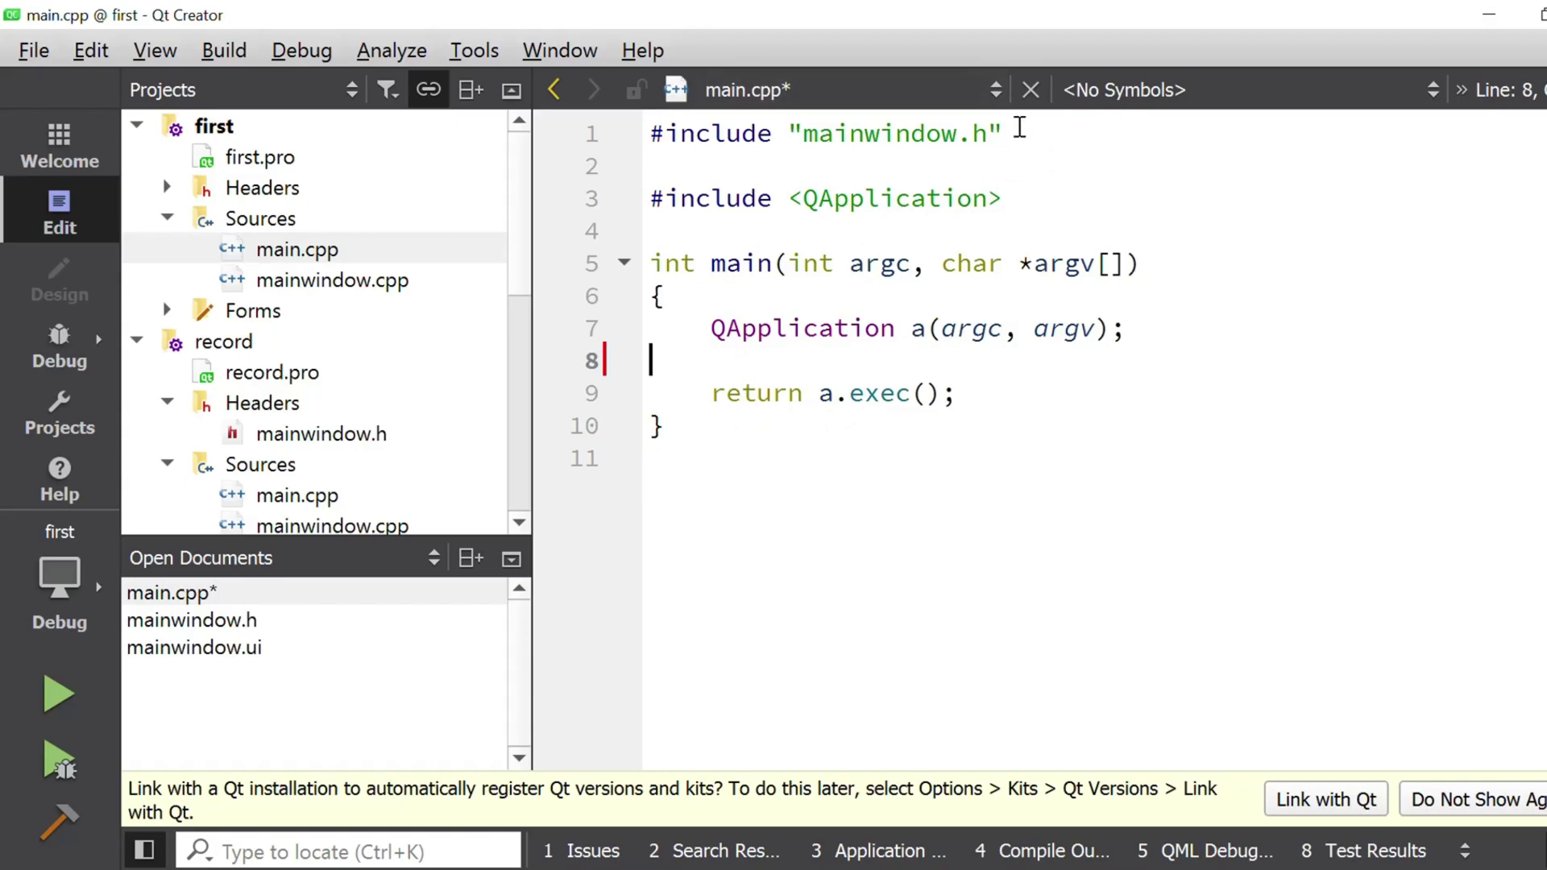
Add the line #include <QDebug> directly below the mainwindow.h include in main.cpp
{"action": "left_click_drag", "start_coordinate": [1011, 128], "coordinate": [790, 133]}
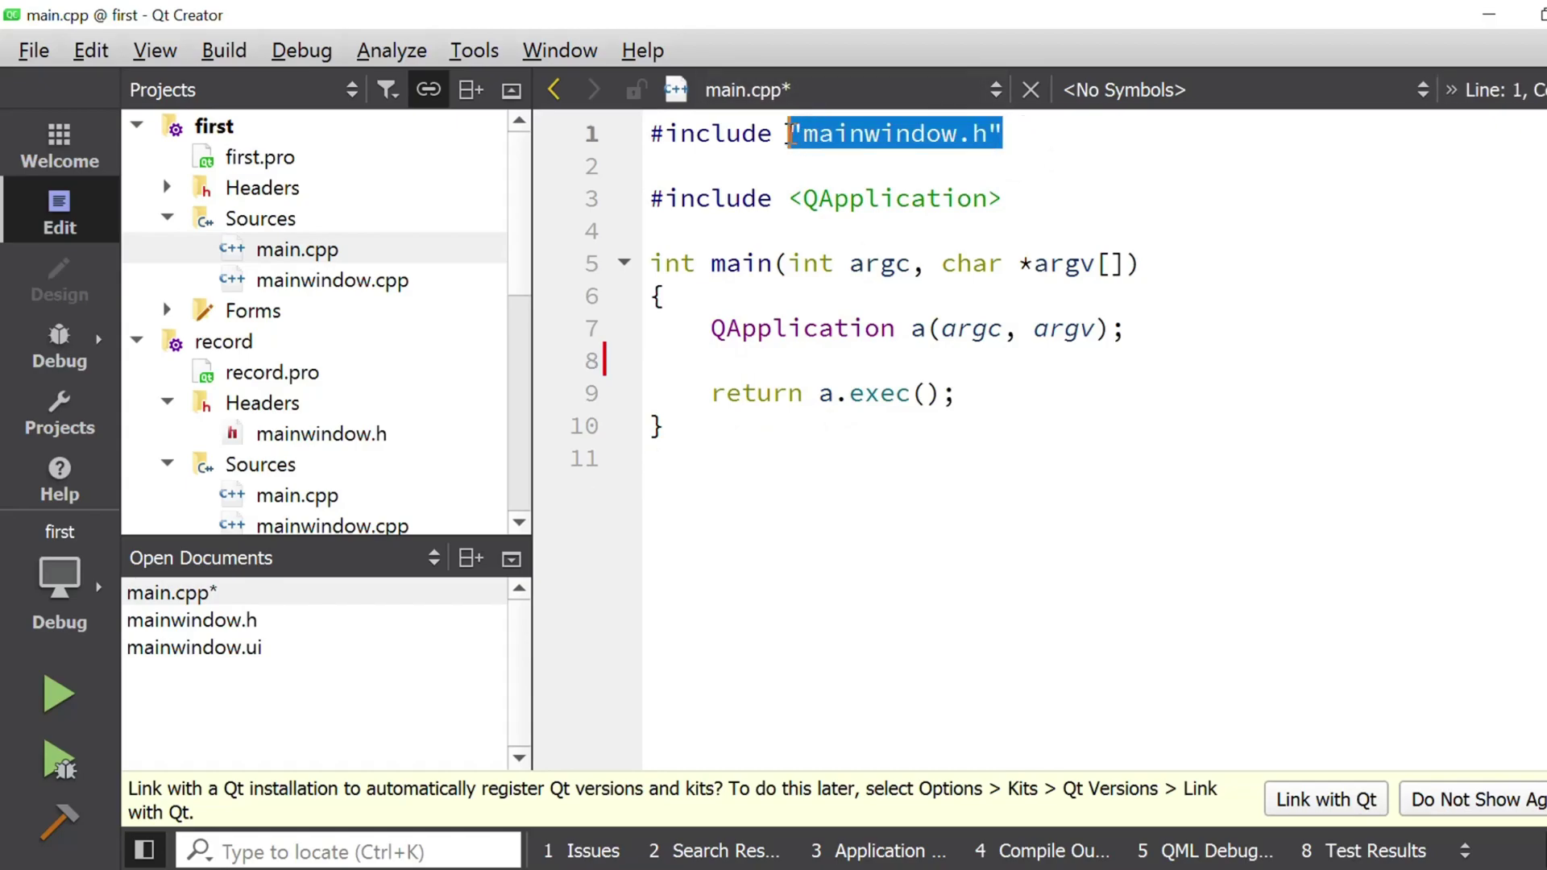
{"action": "left_click", "coordinate": [1031, 131]}
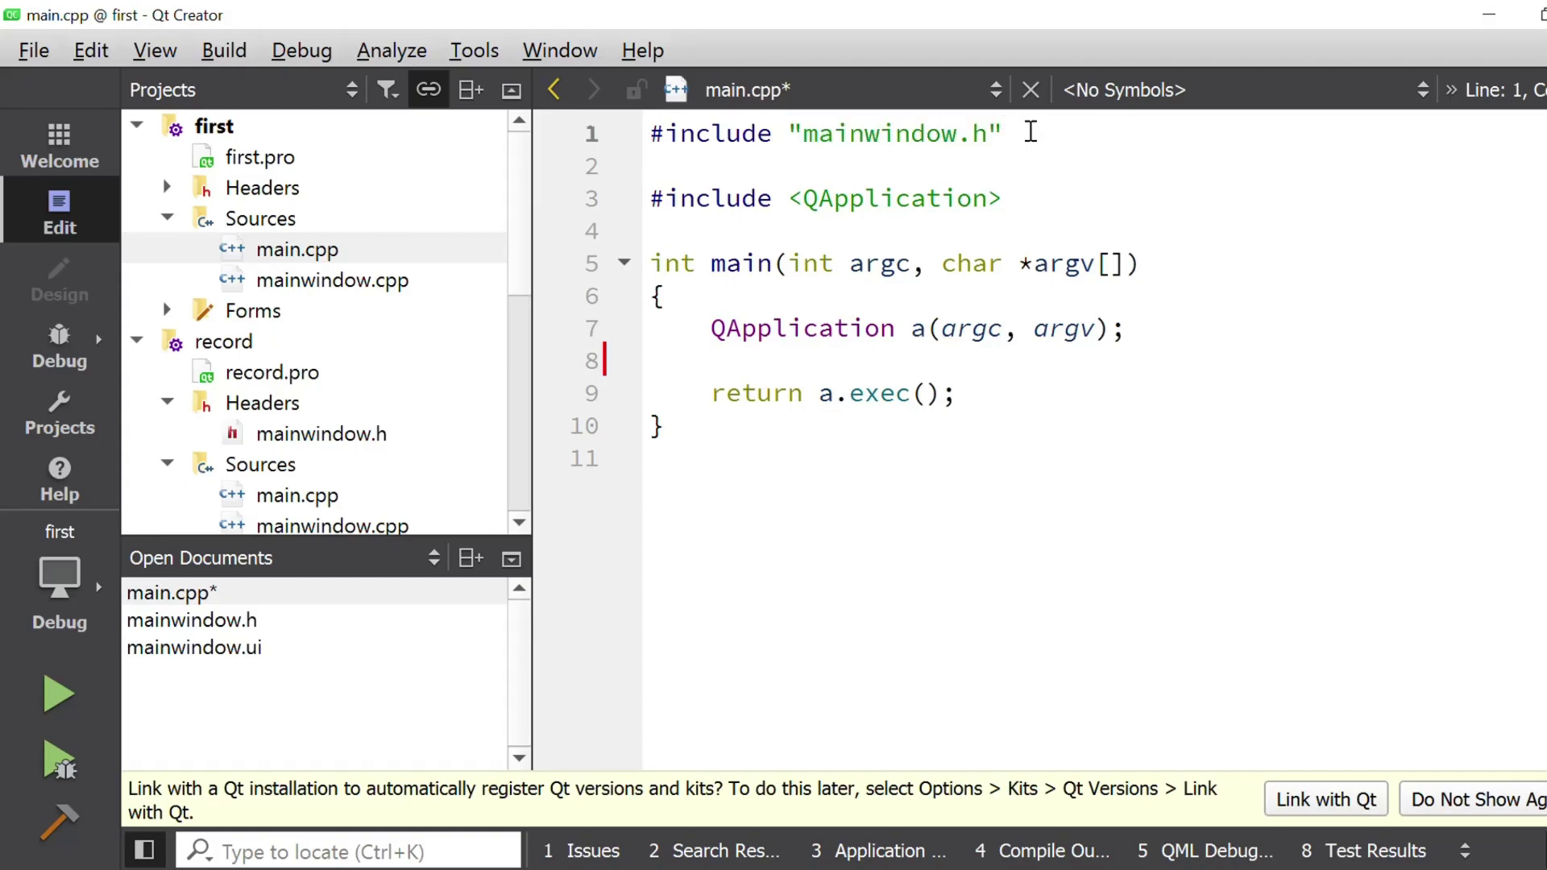
{"action": "key", "text": "Return"}
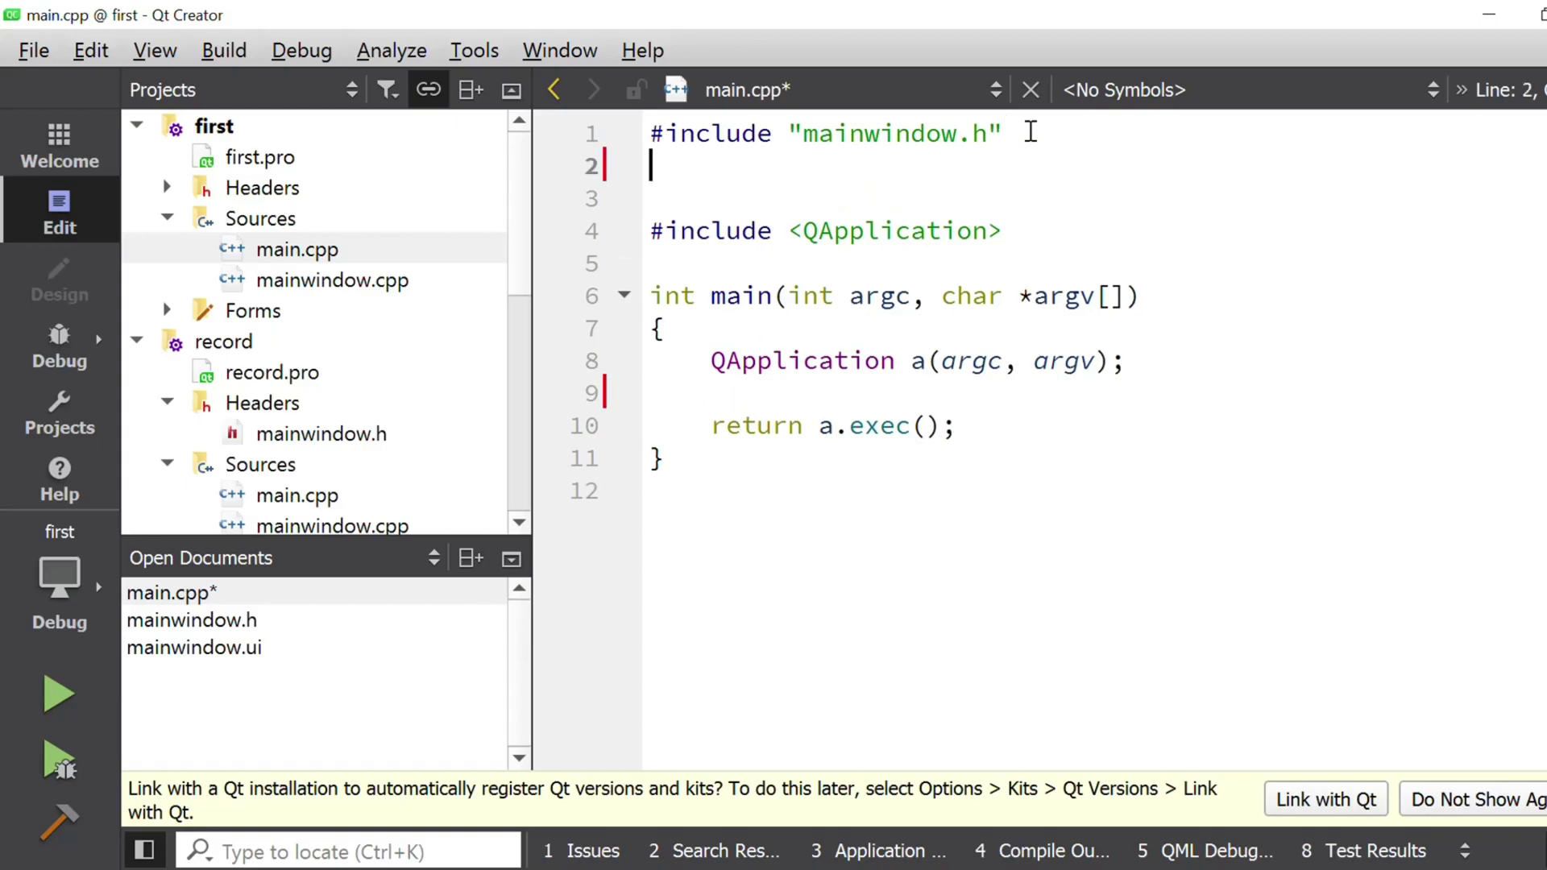
{"action": "type", "text": "i"}
{"action": "key", "text": "BackSpace"}
{"action": "type", "text": "#"}
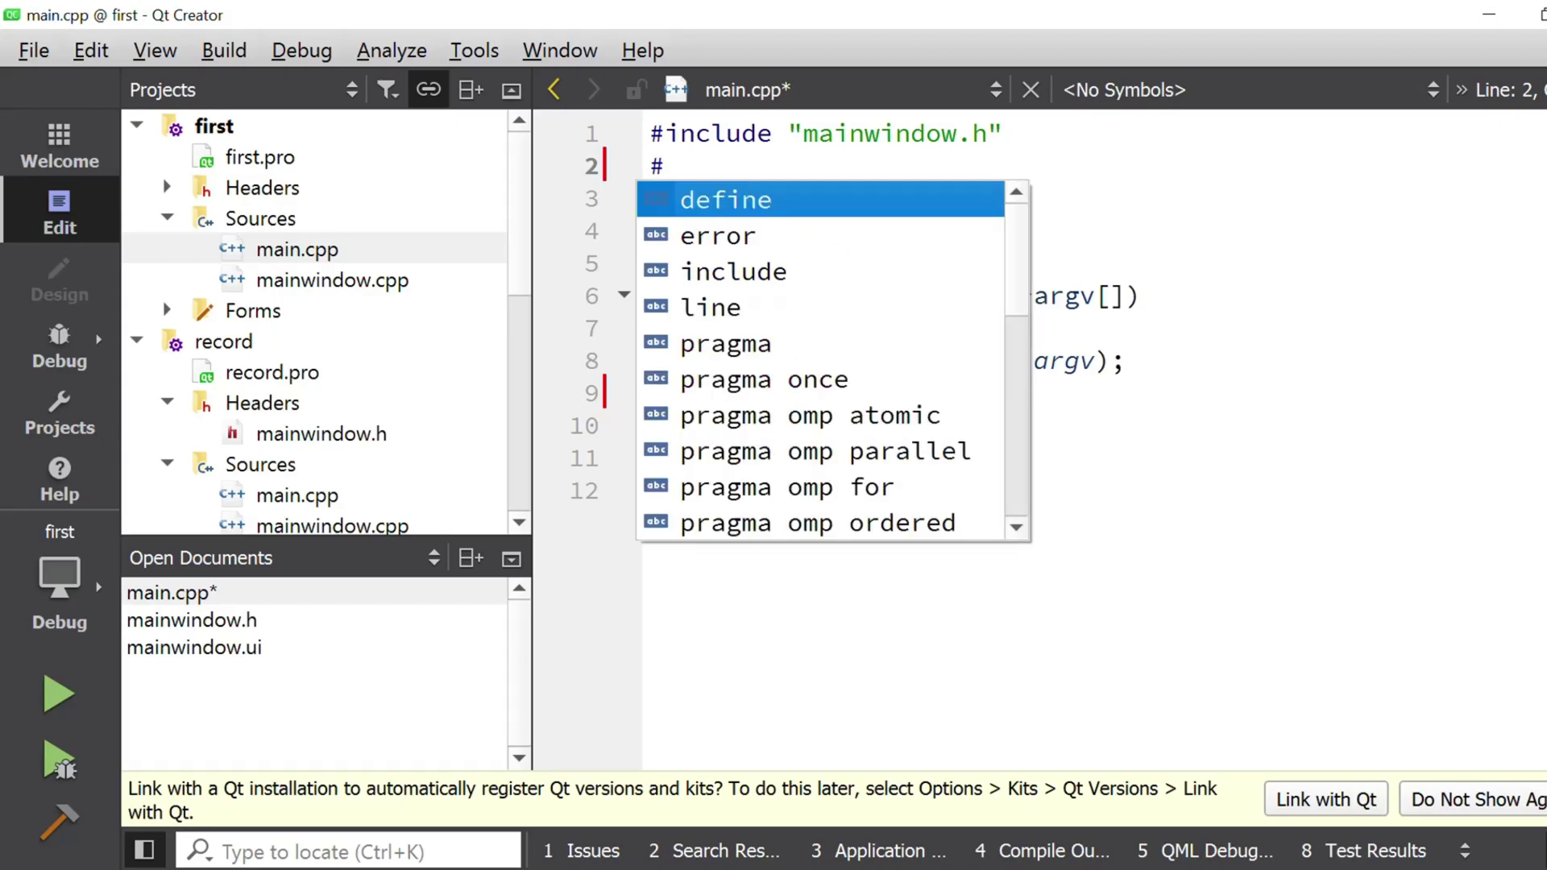
{"action": "type", "text": "in"}
{"action": "key", "text": "Return"}
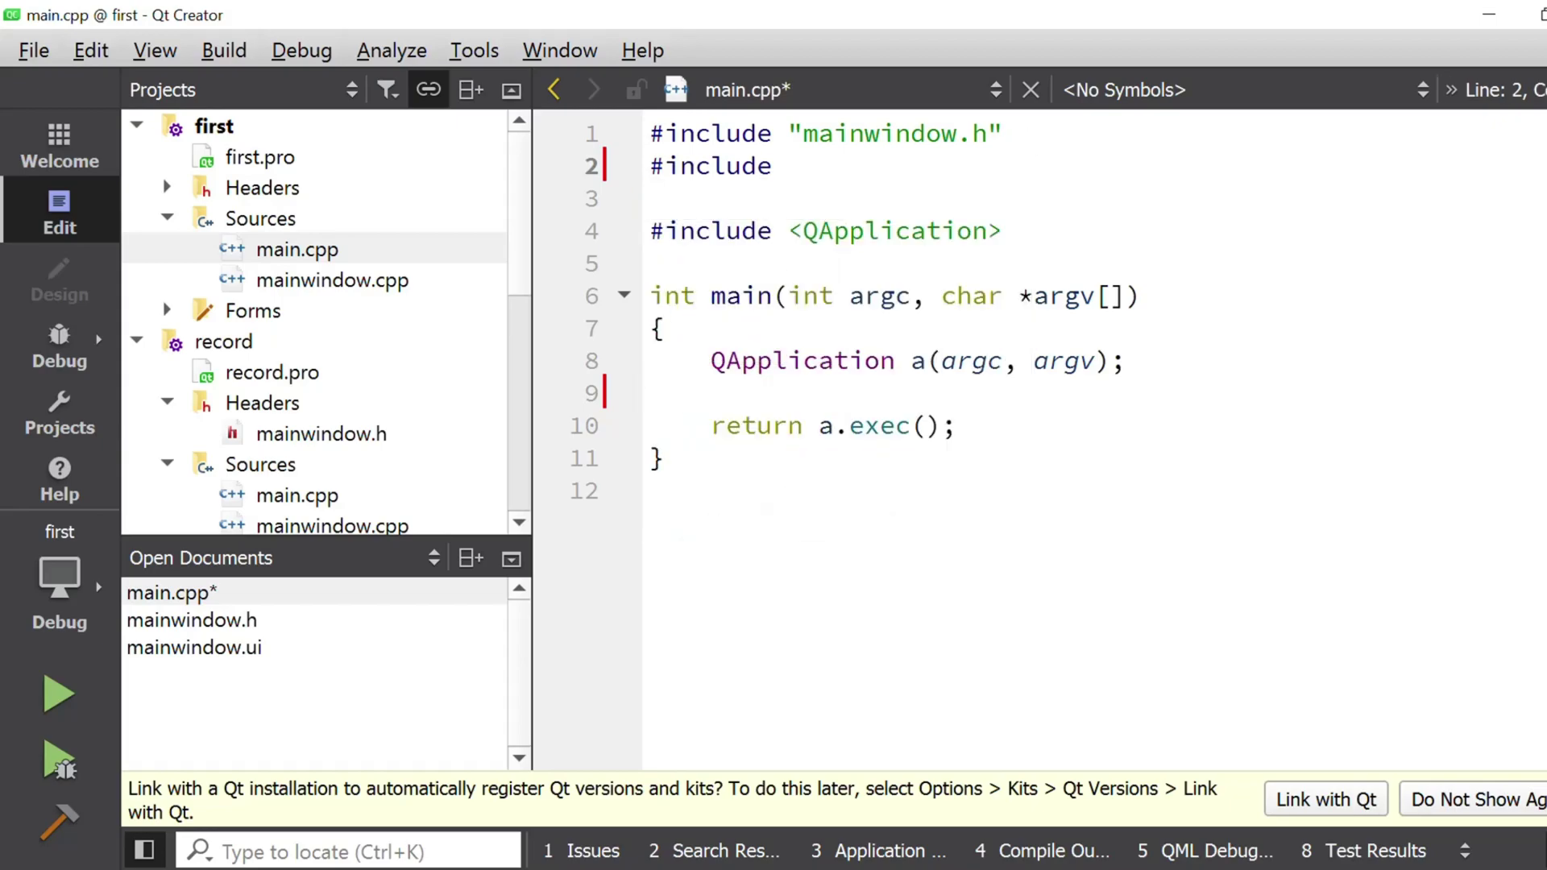
{"action": "type", "text": "<"}
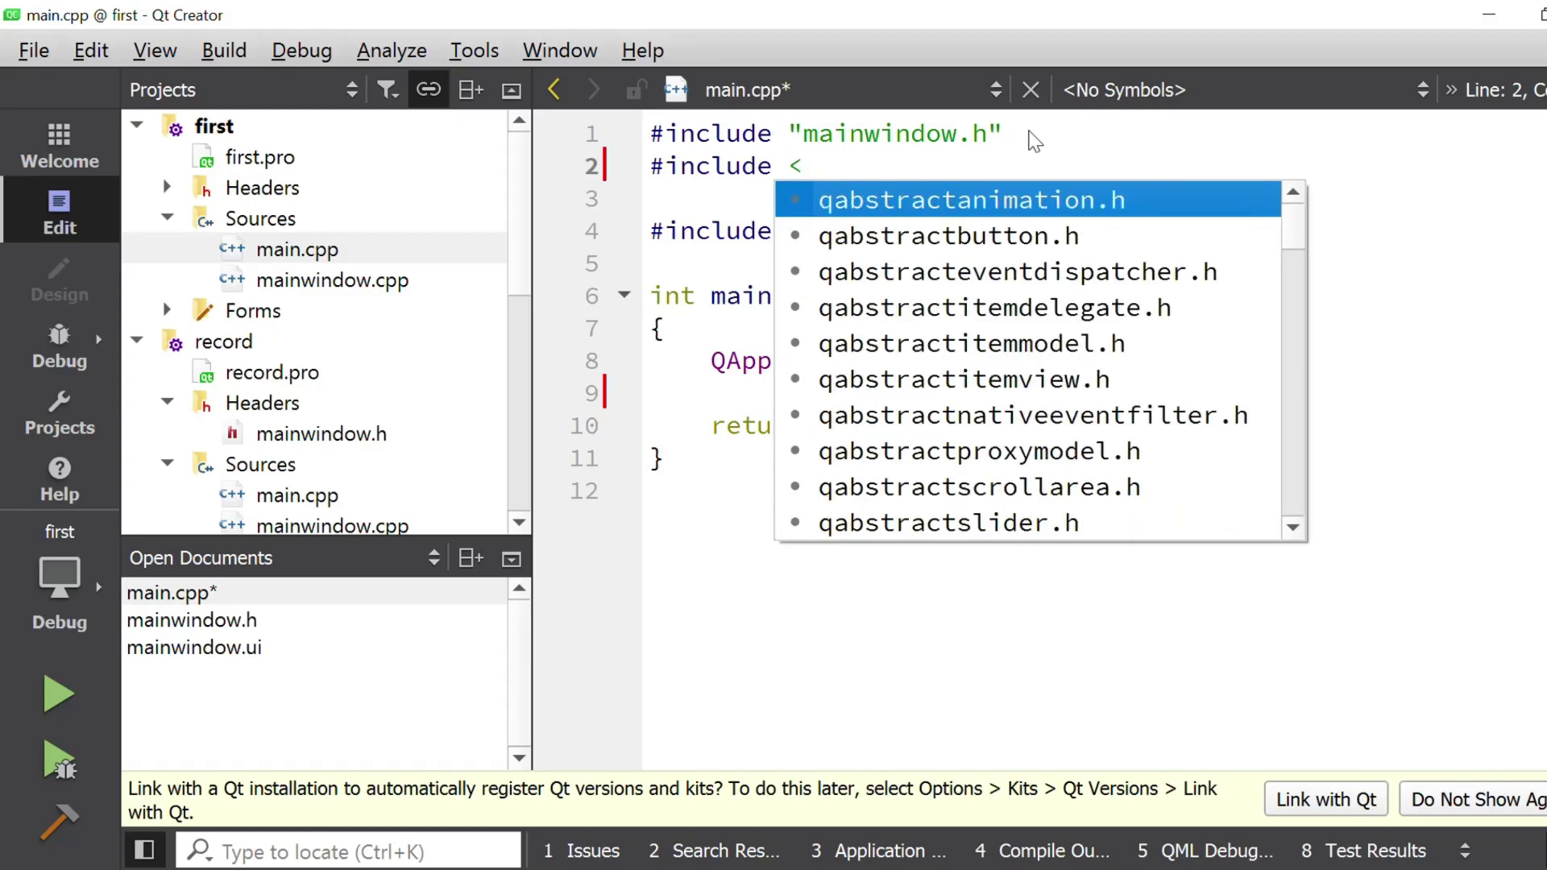
{"action": "type", "text": "qQDe"}
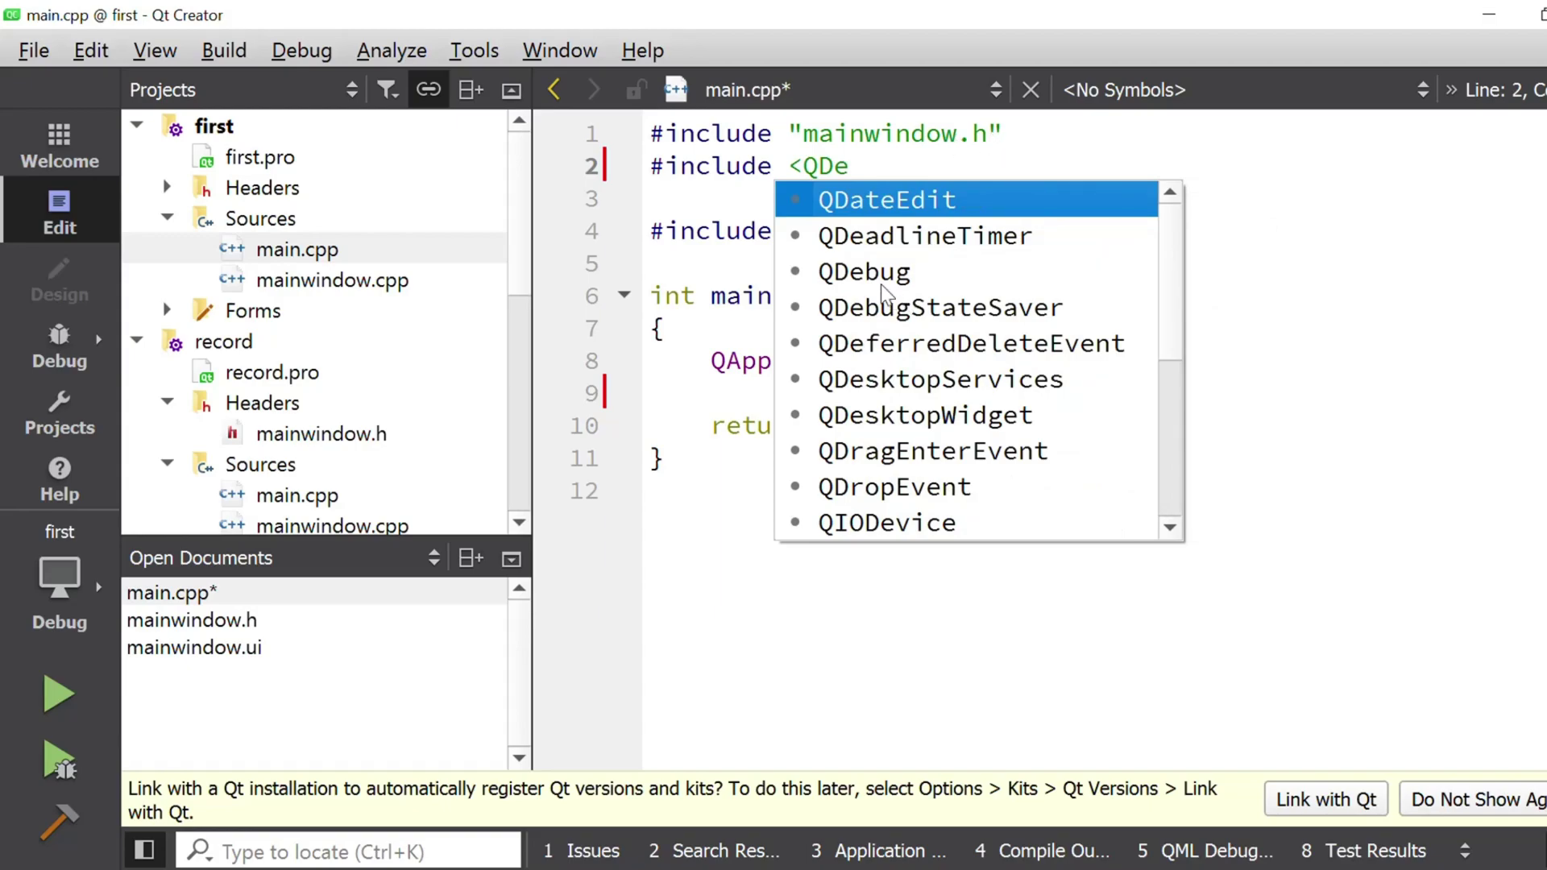
{"action": "left_click", "coordinate": [884, 275]}
{"action": "double_click", "coordinate": [881, 276]}
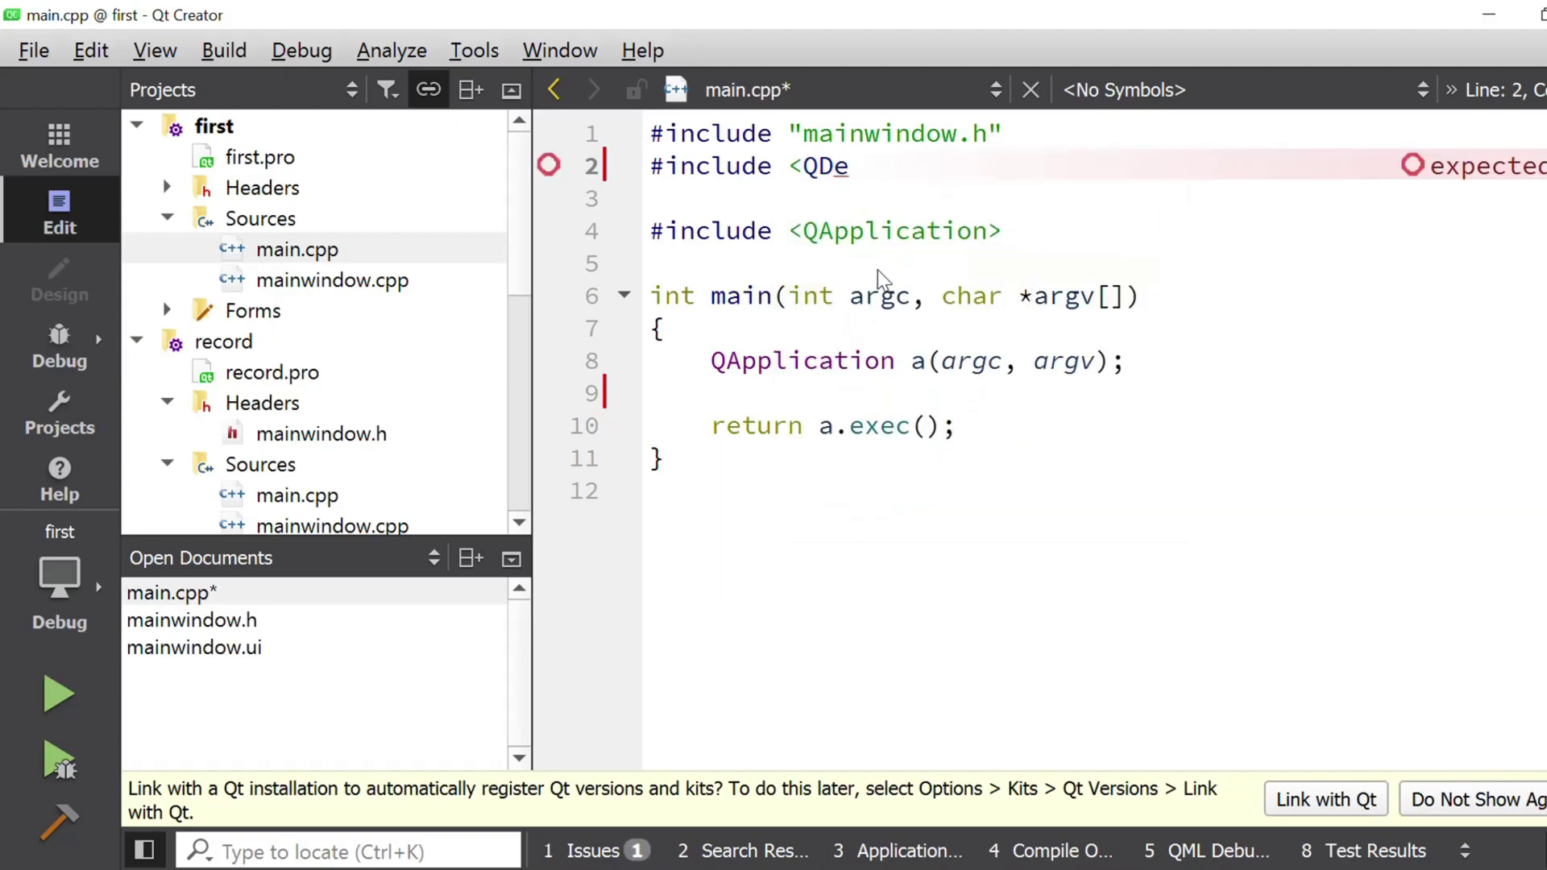
Add the statement qDebug()<<"Hello World"; on the empty line before return a.exec(); in the main function
{"action": "left_click", "coordinate": [956, 399]}
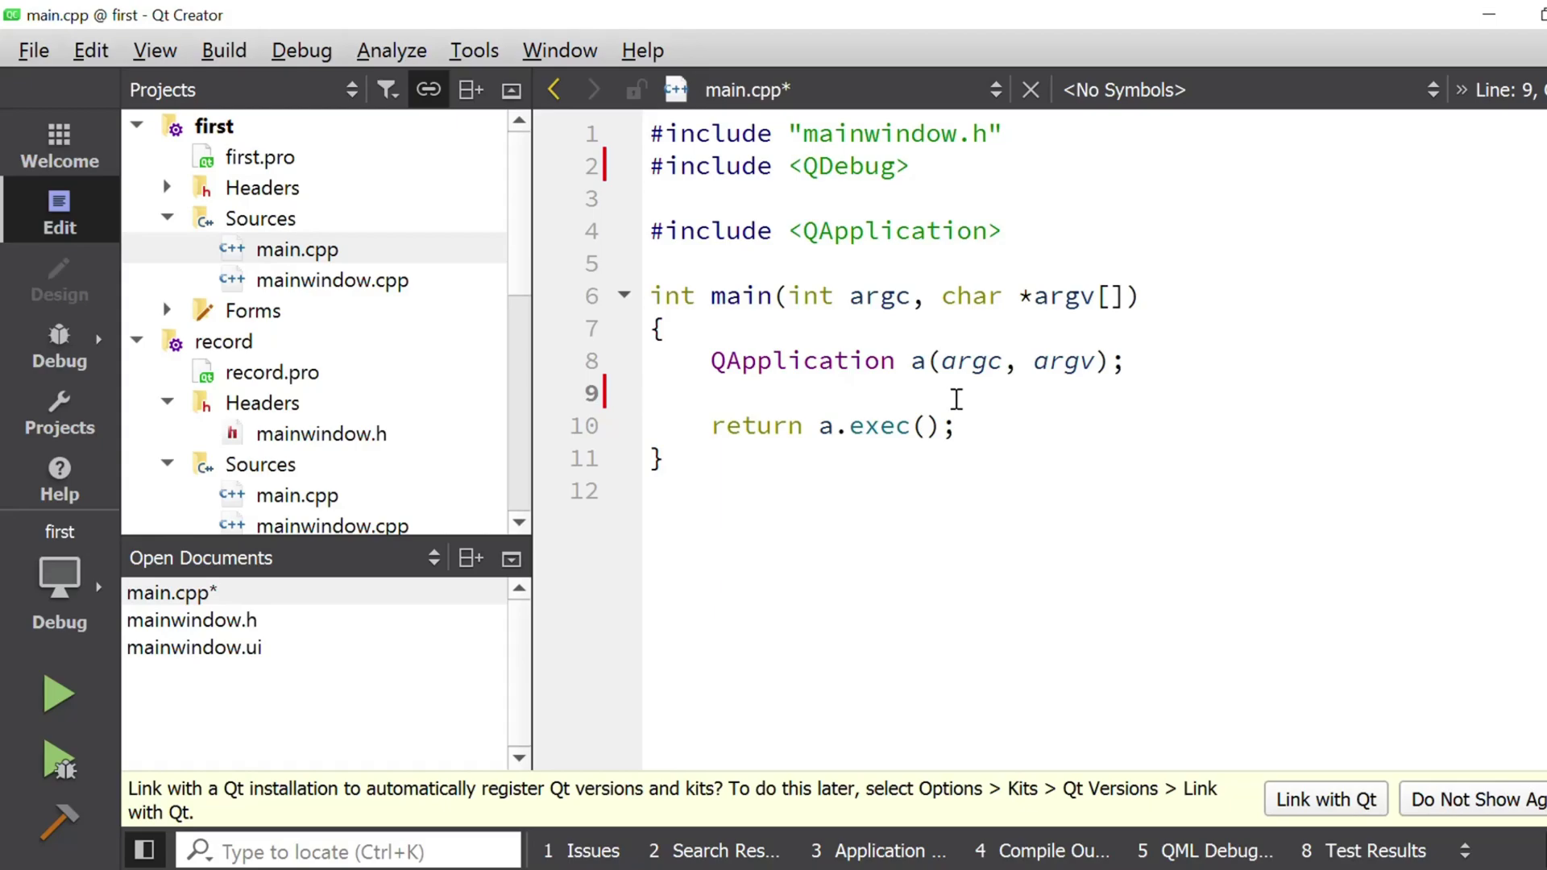
{"action": "type", "text": "qDe"}
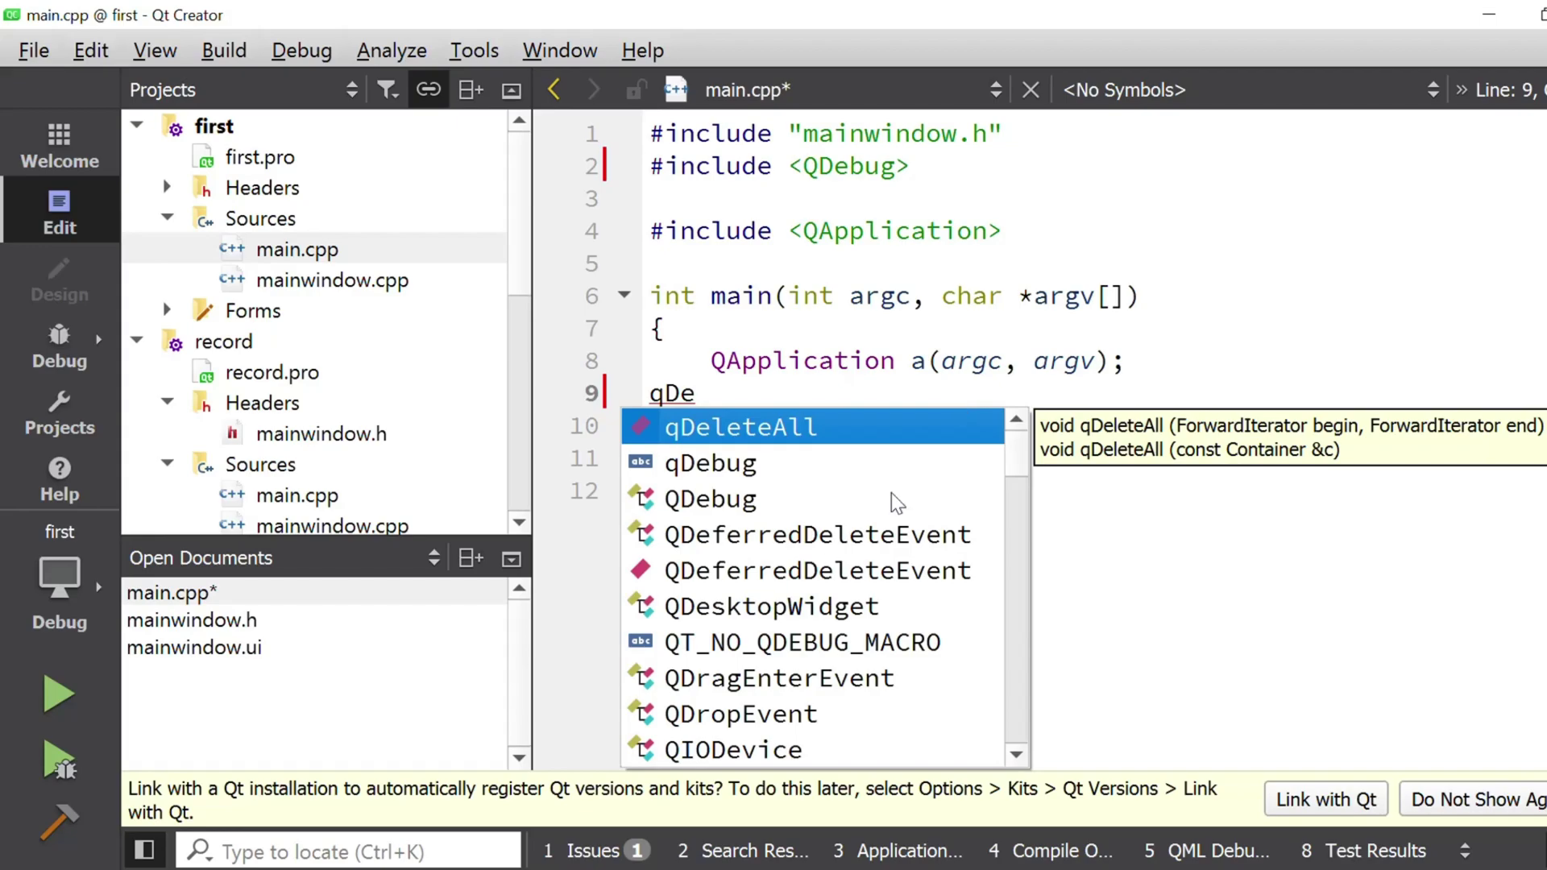
{"action": "left_click", "coordinate": [723, 464]}
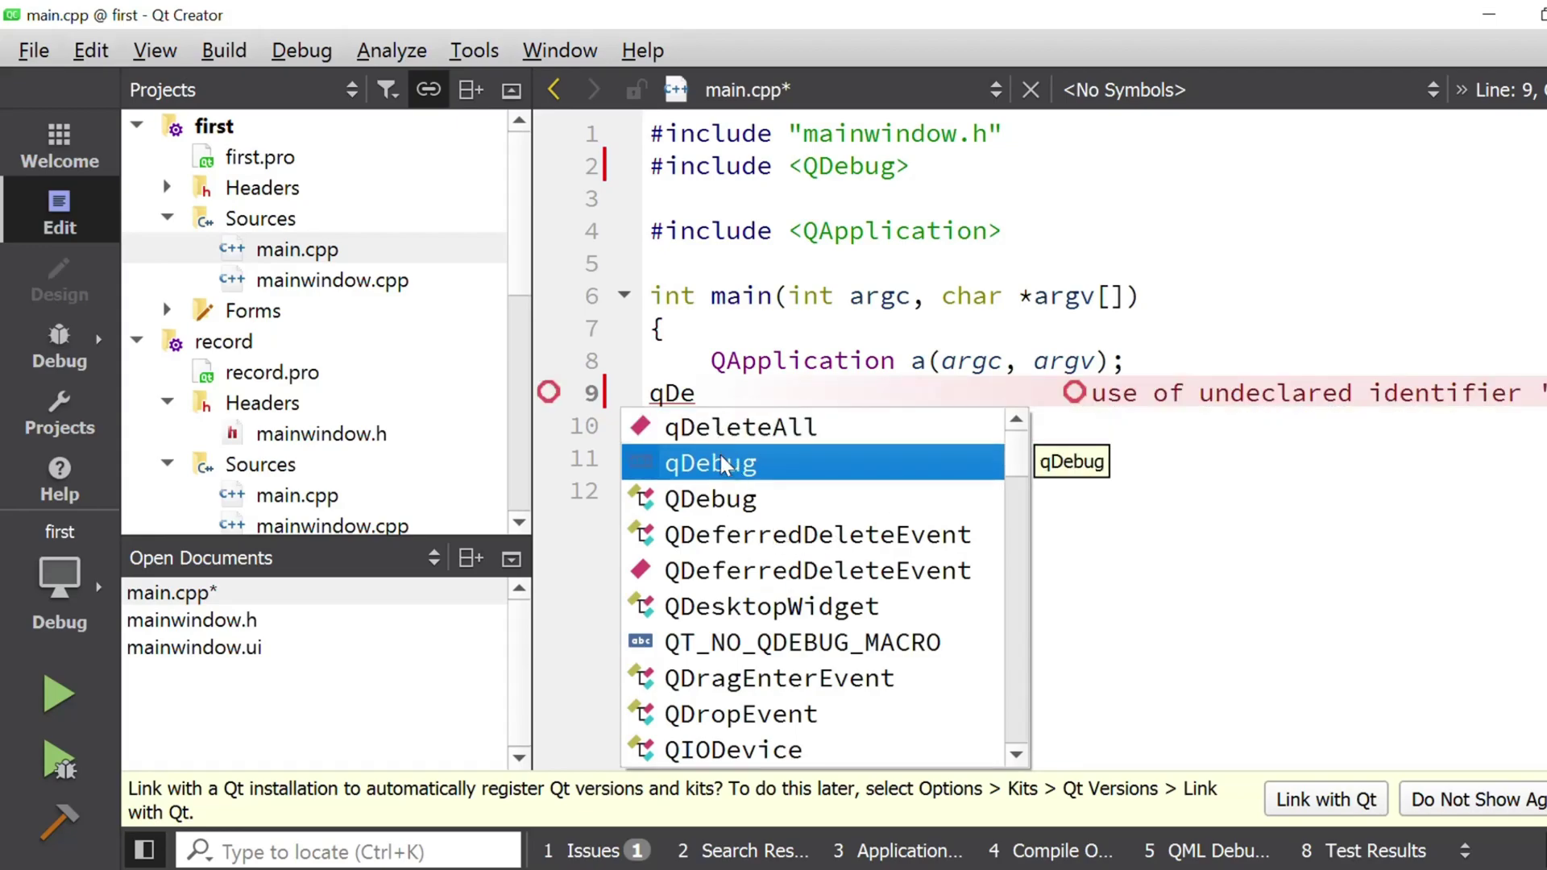
{"action": "key", "text": "Return"}
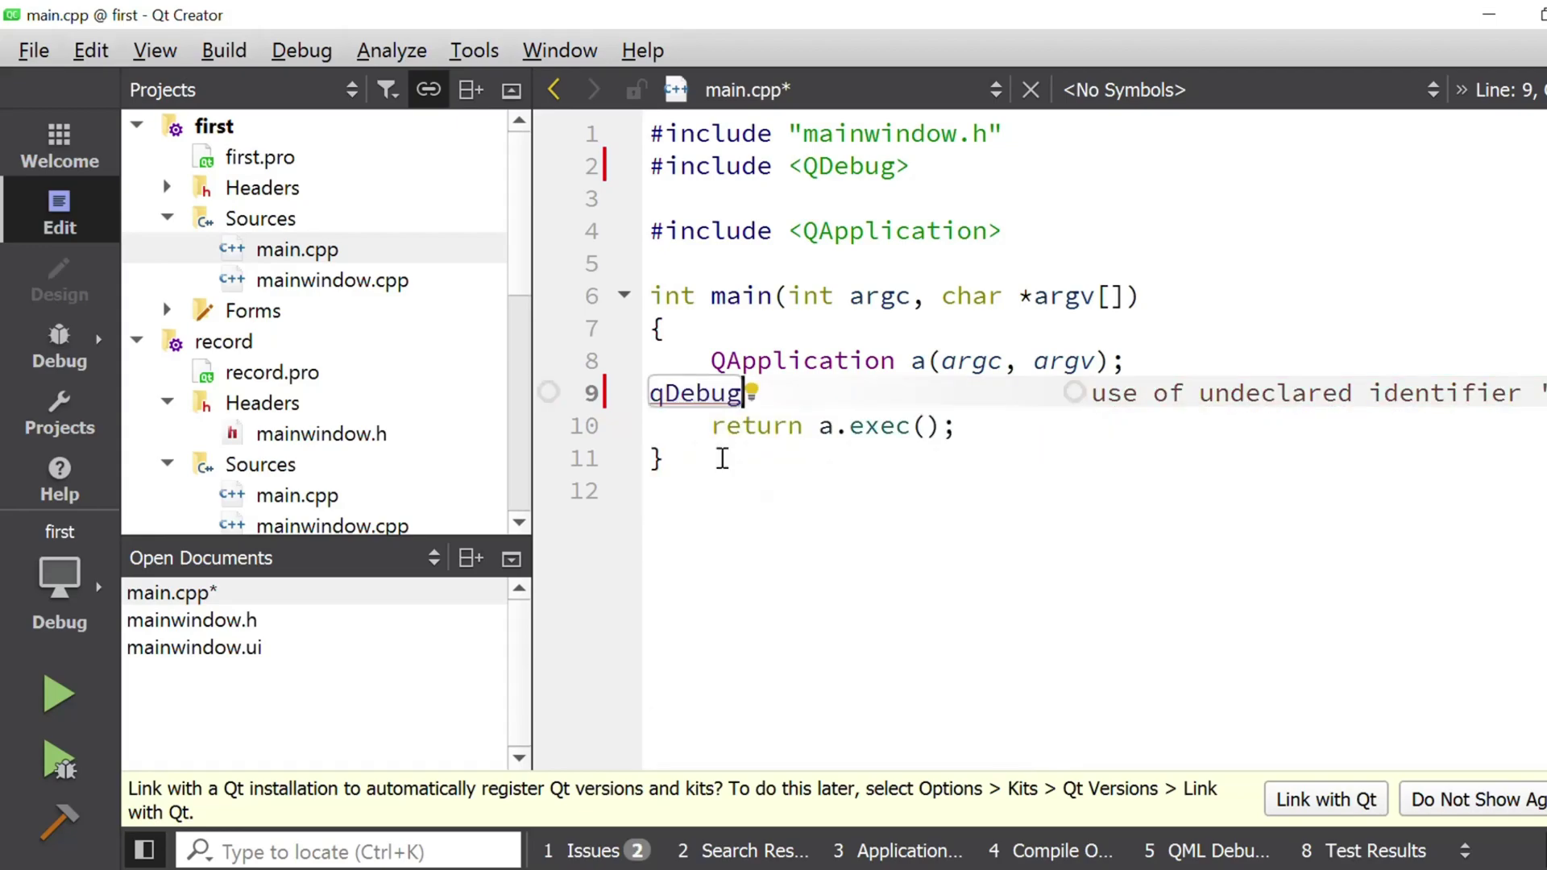
{"action": "type", "text": "()"}
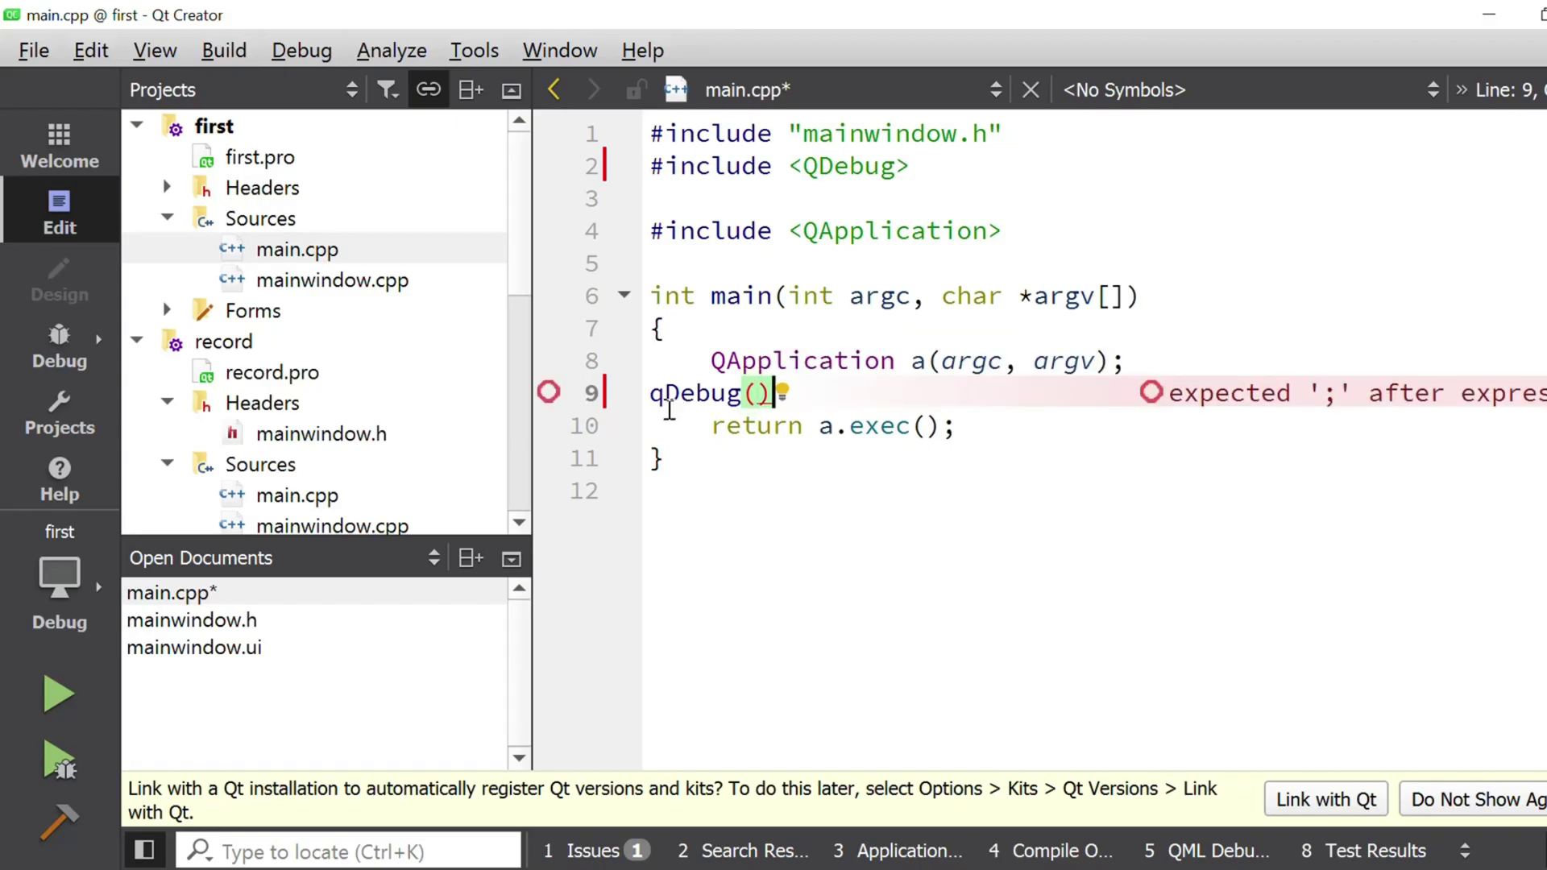
{"action": "mouse_move", "coordinate": [853, 406]}
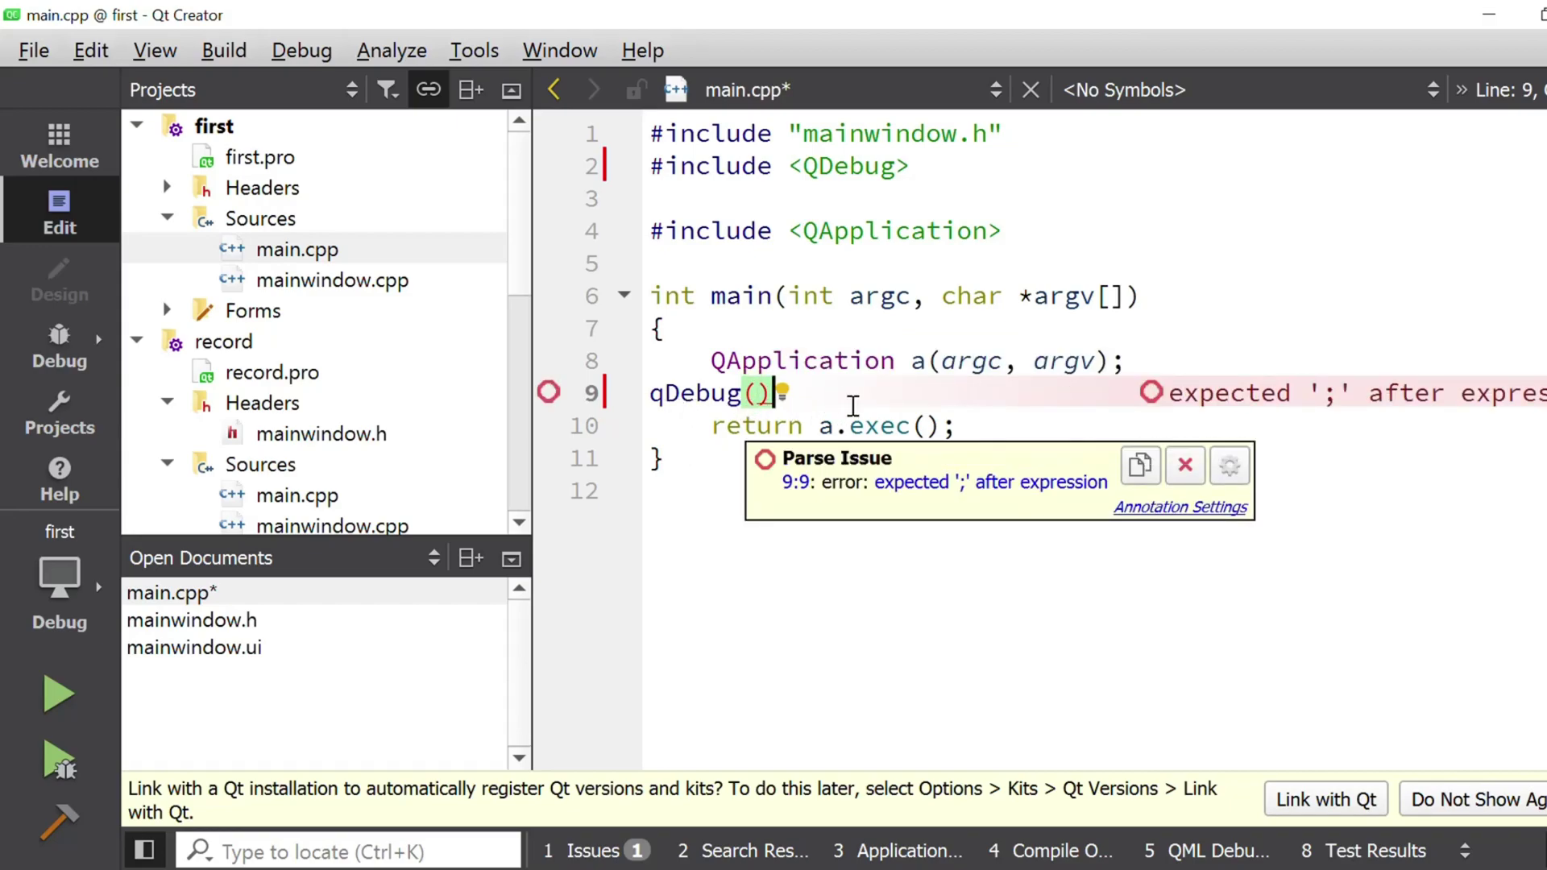
{"action": "type", "text": "<<"}
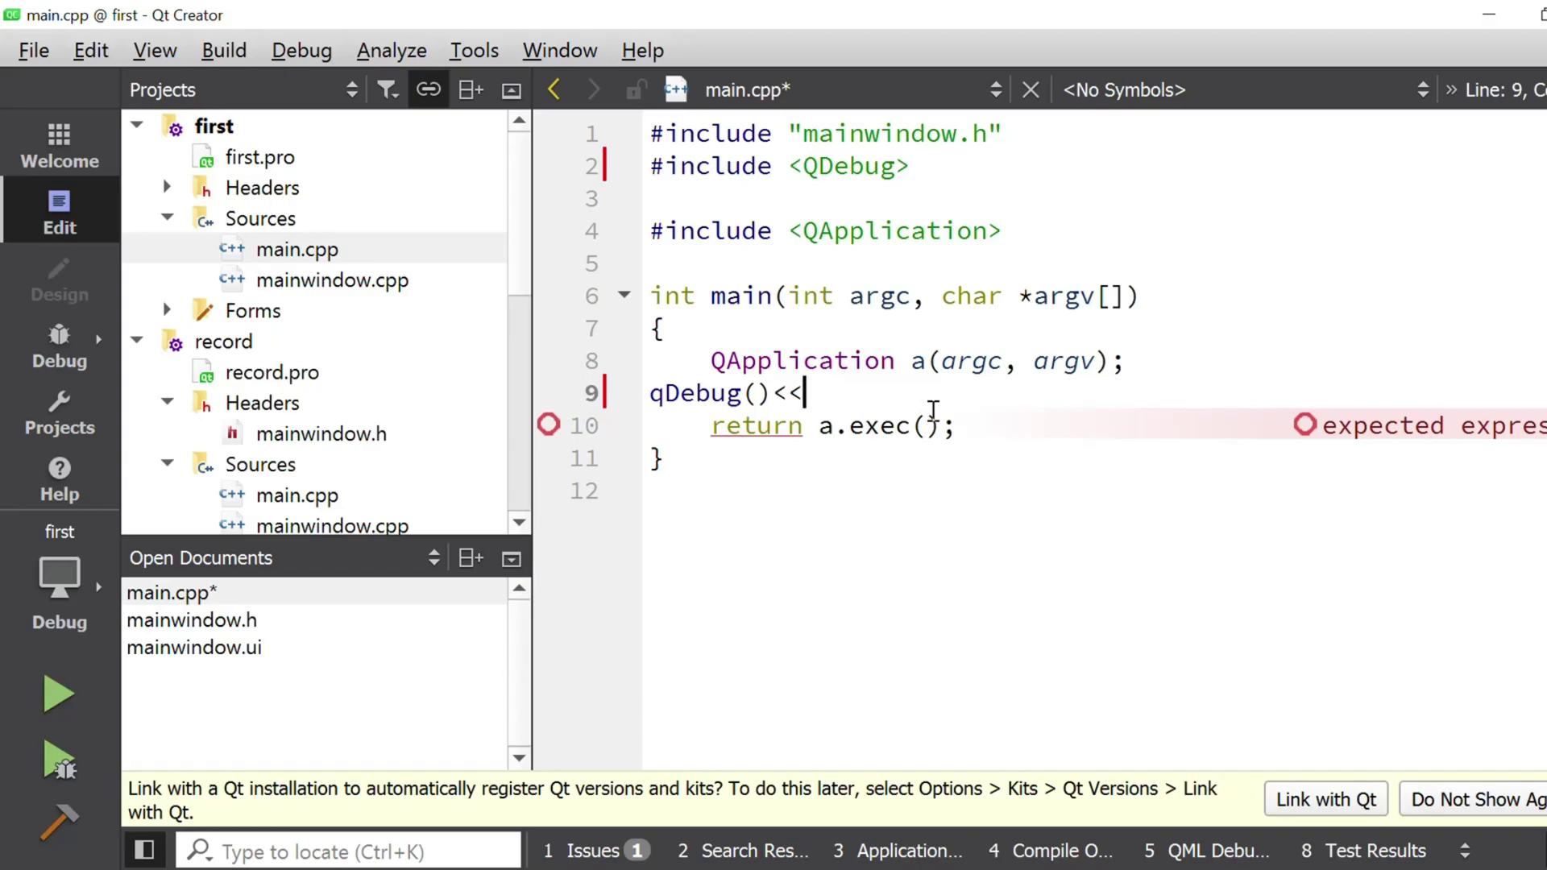
{"action": "type", "text": "\"\""}
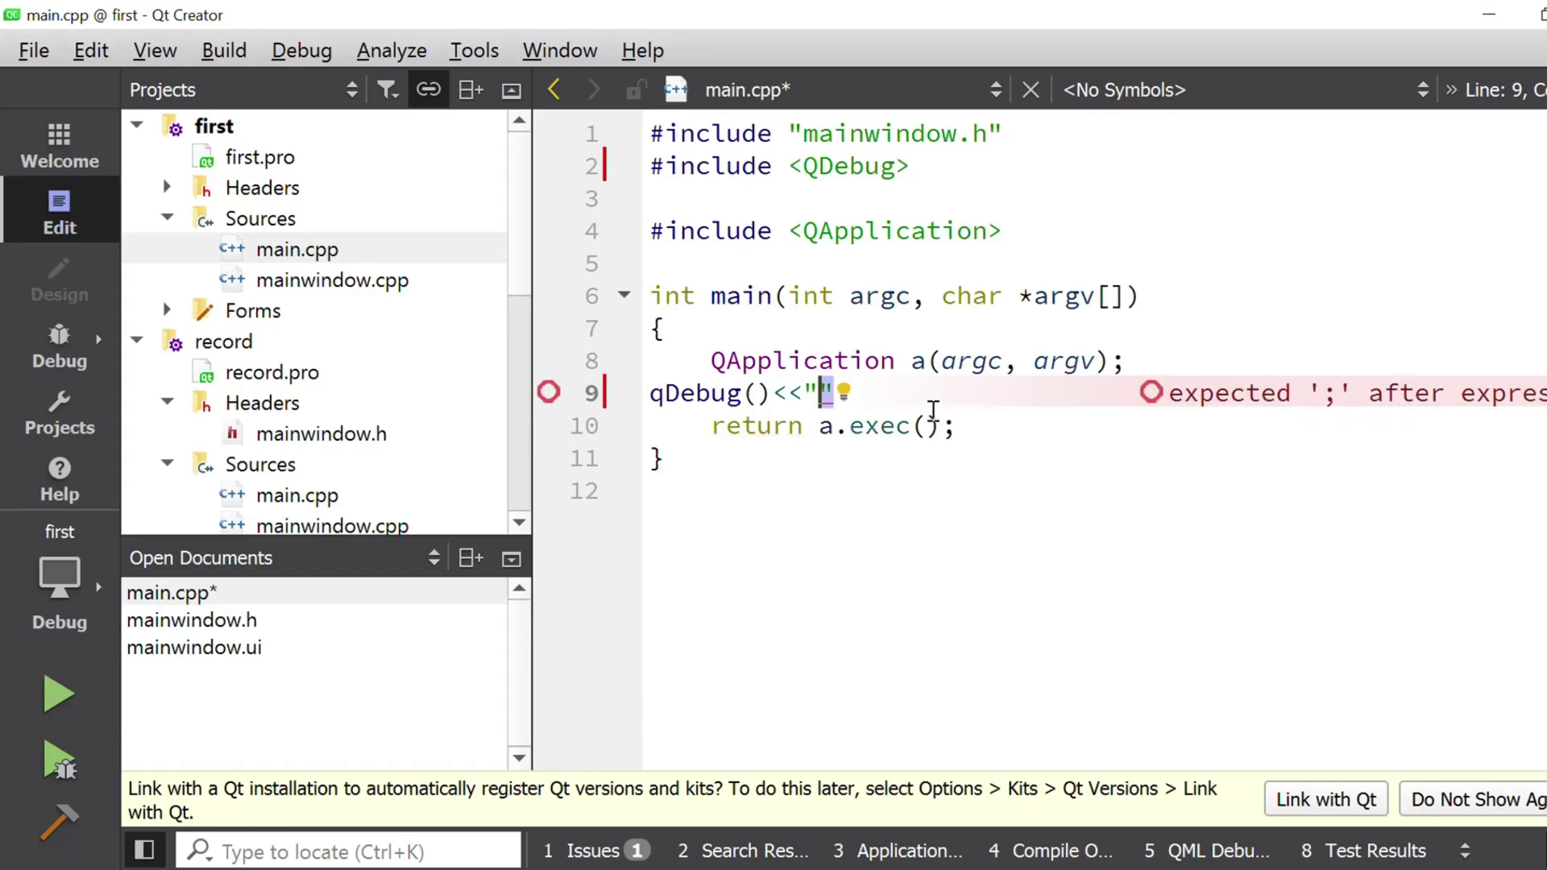
{"action": "type", "text": "Hel"}
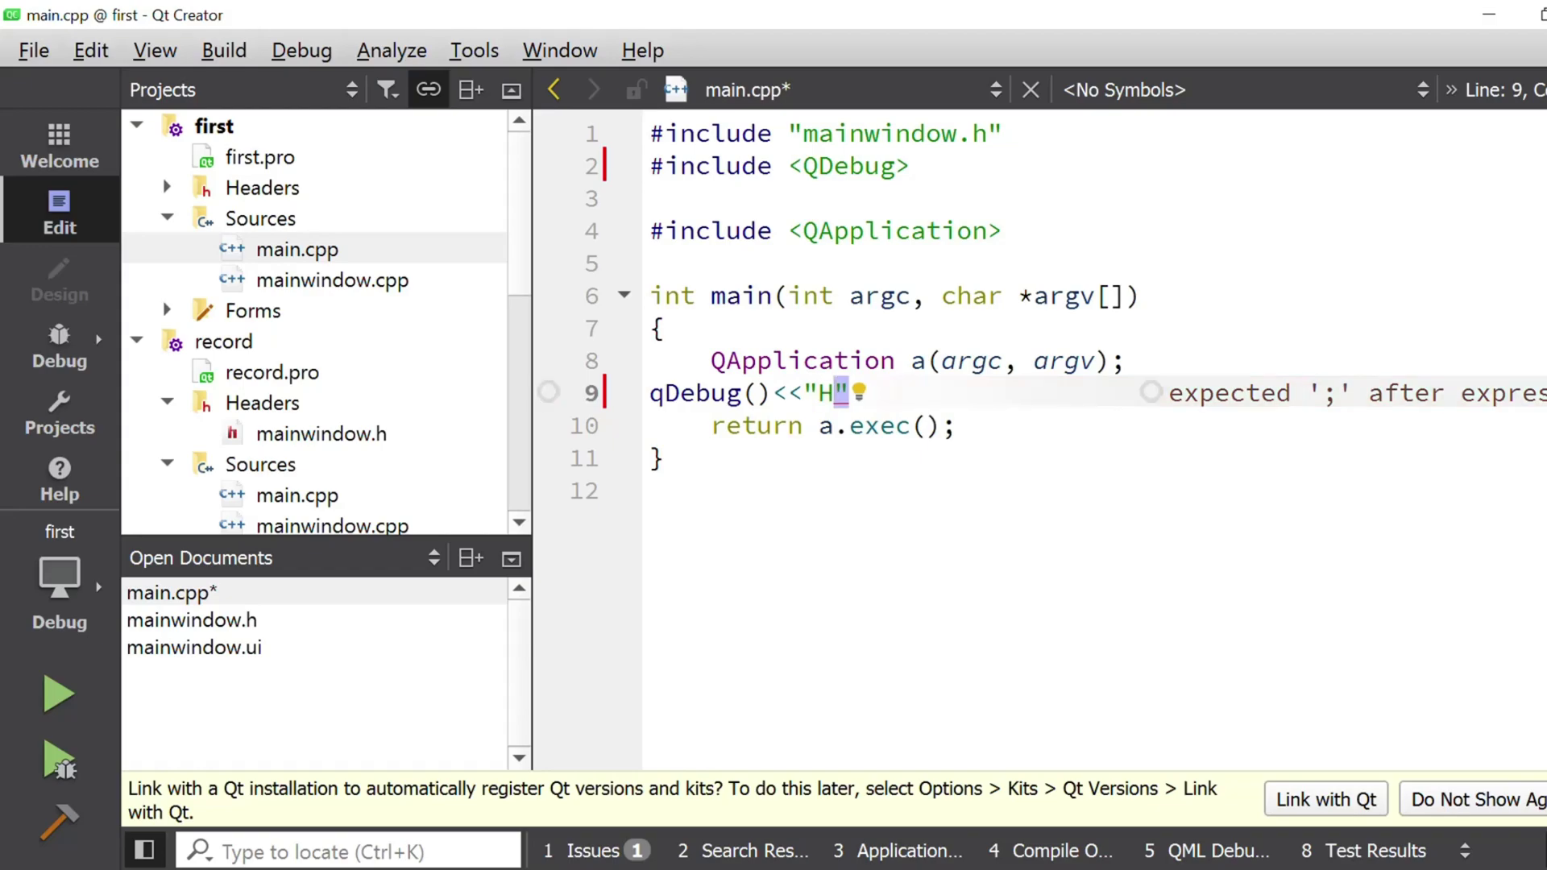
{"action": "type", "text": "lo W"}
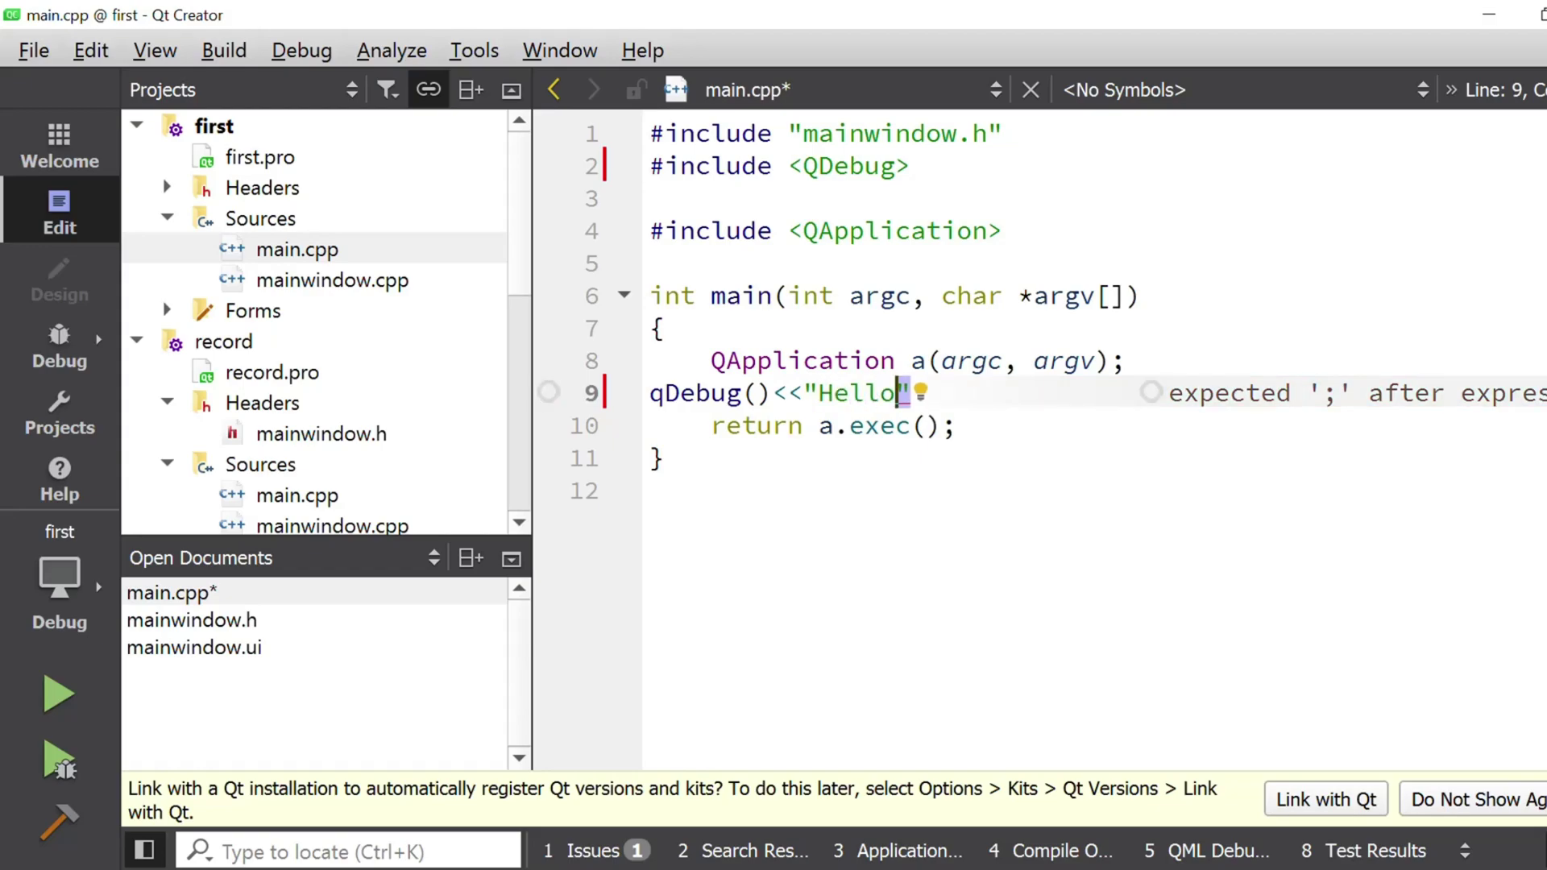
{"action": "type", "text": "o"}
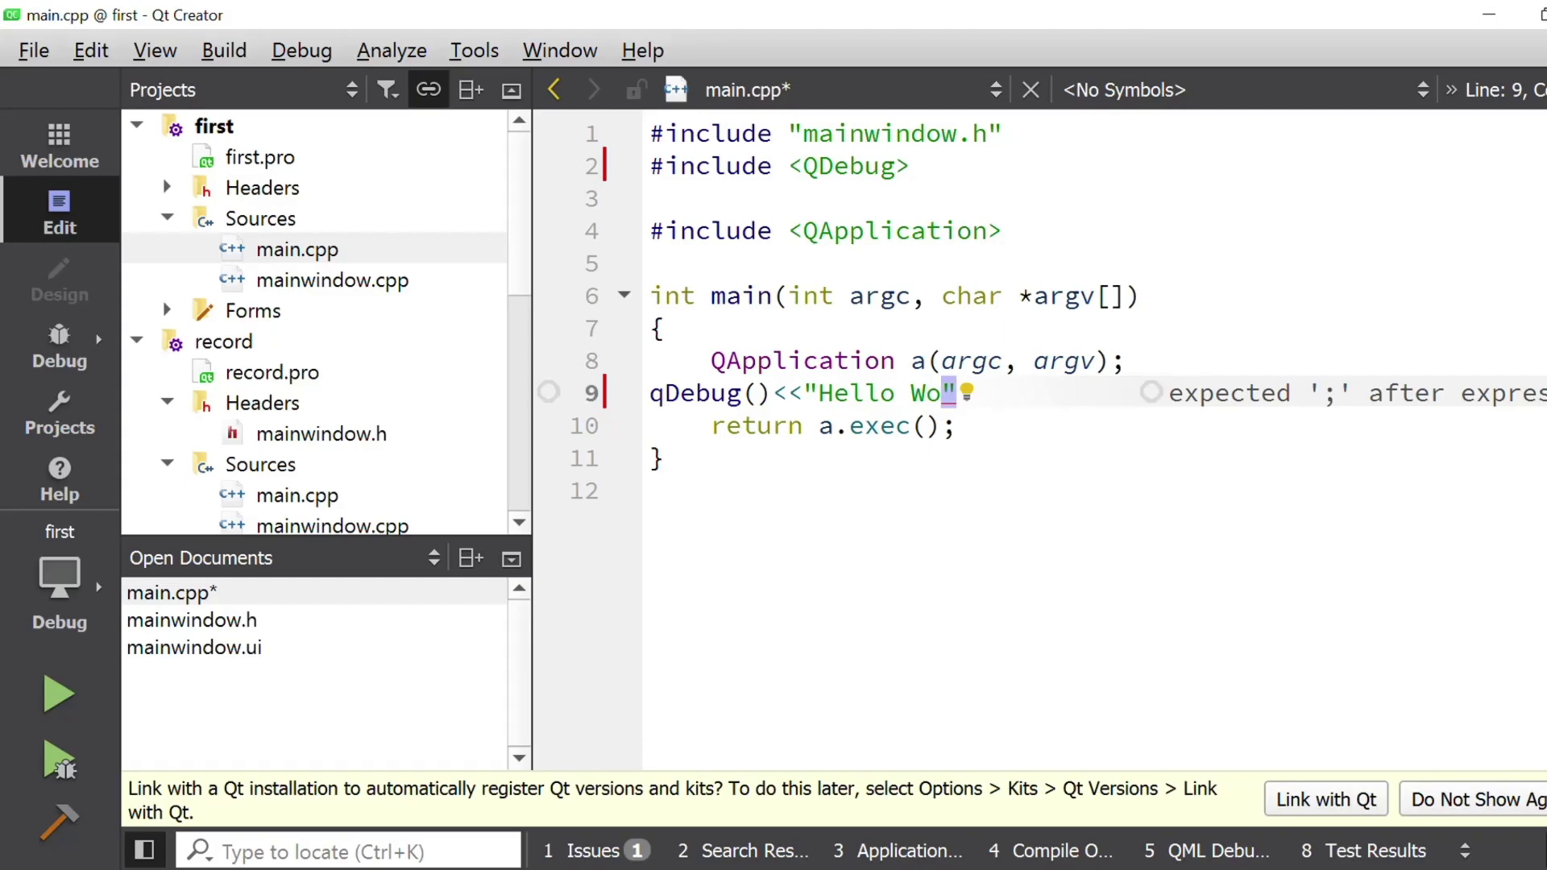
{"action": "type", "text": "rld\";"}
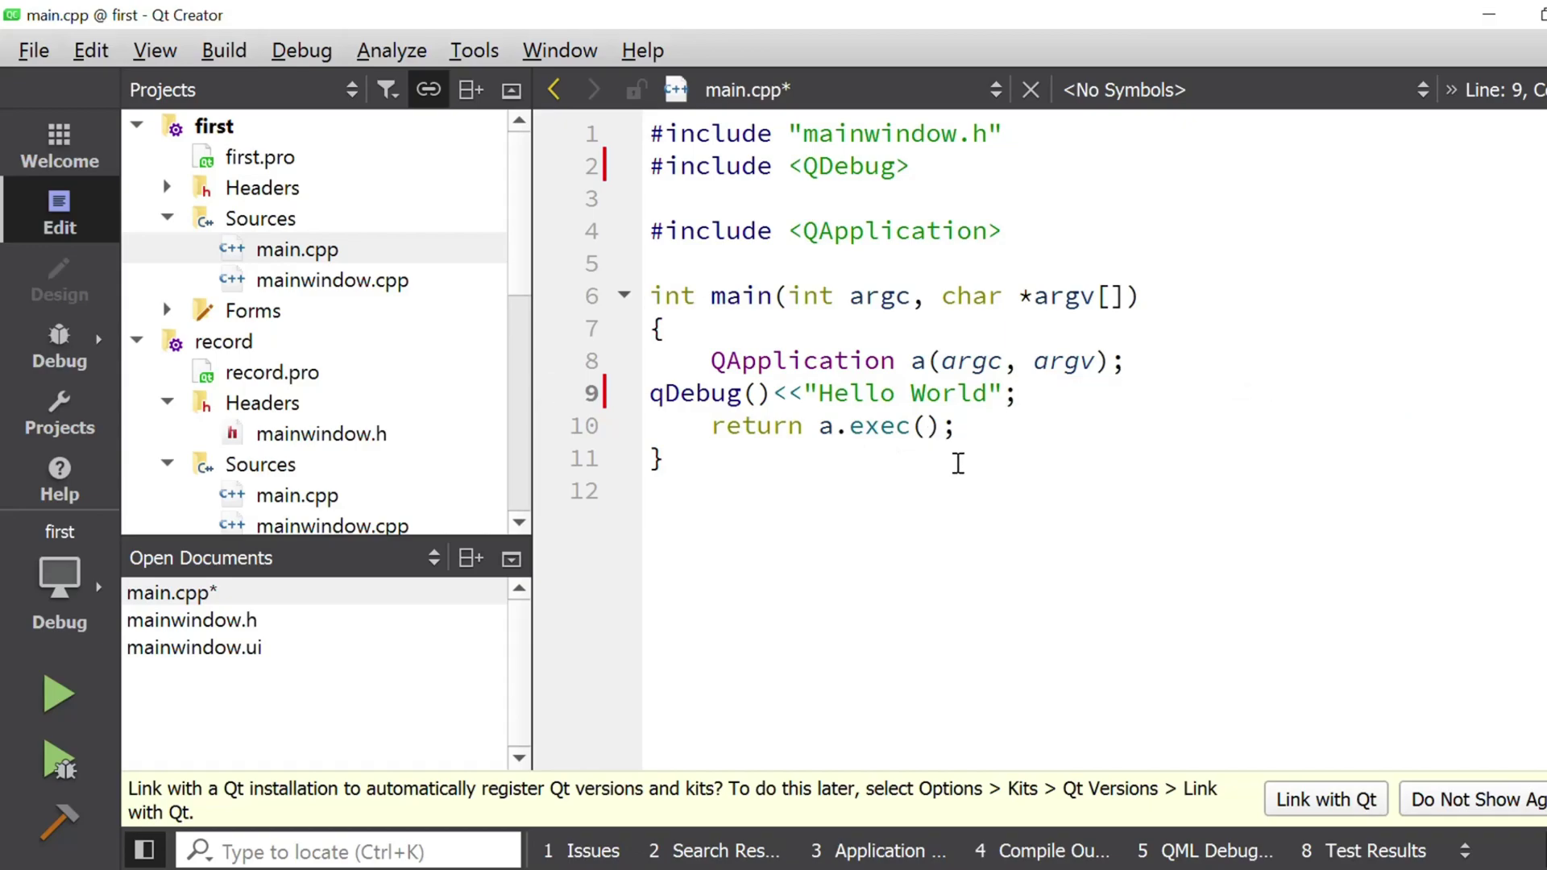
Save, build and run the first project, and highlight the printed text in the application output
{"action": "left_click", "coordinate": [58, 690]}
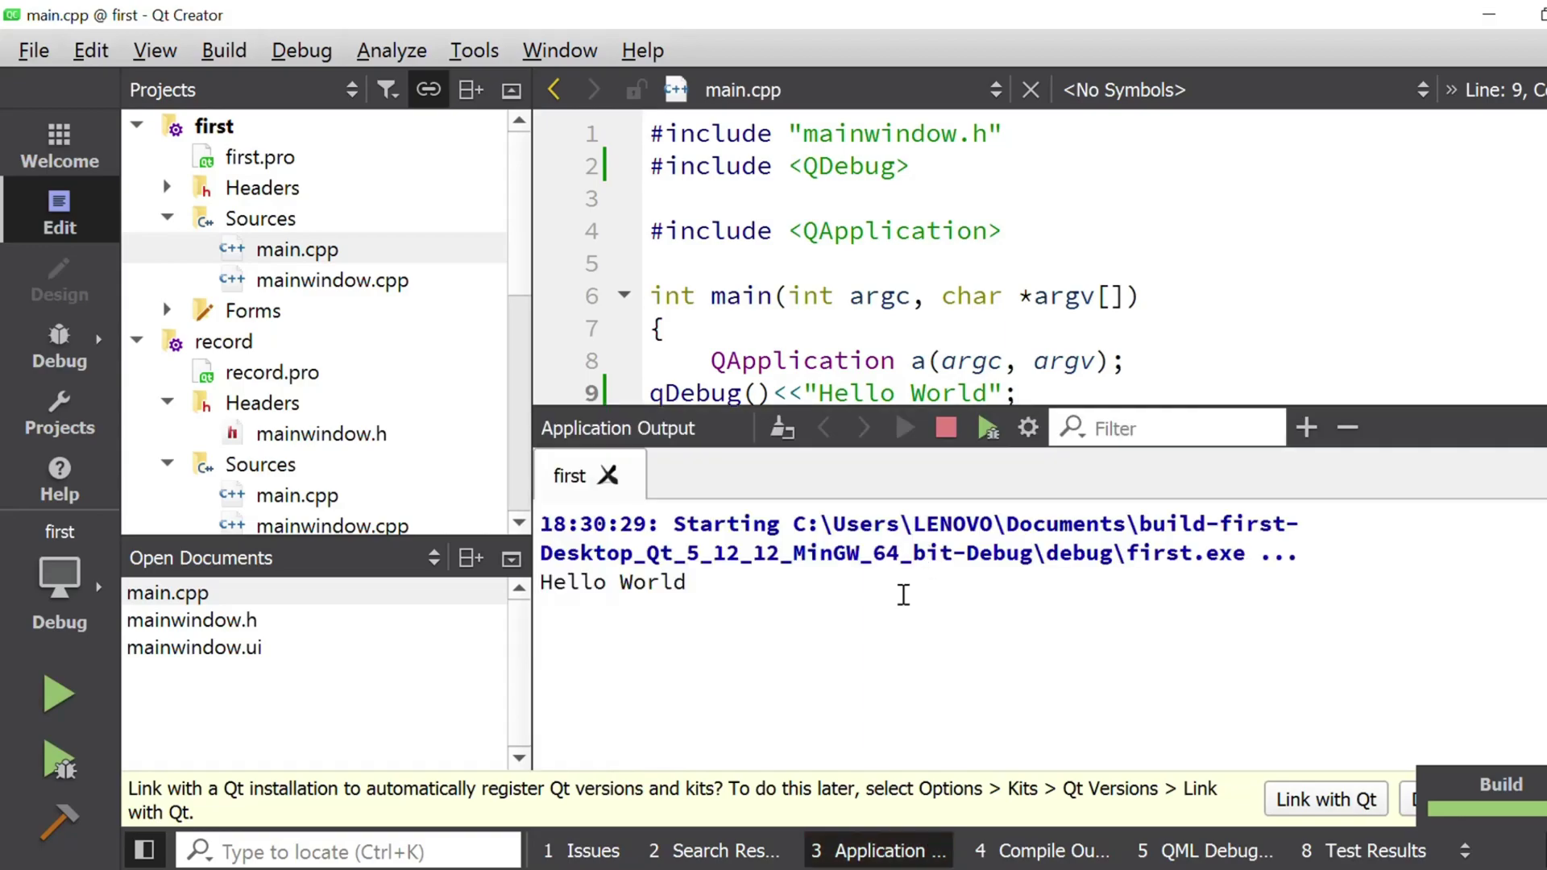
{"action": "left_click_drag", "start_coordinate": [703, 582], "coordinate": [532, 582]}
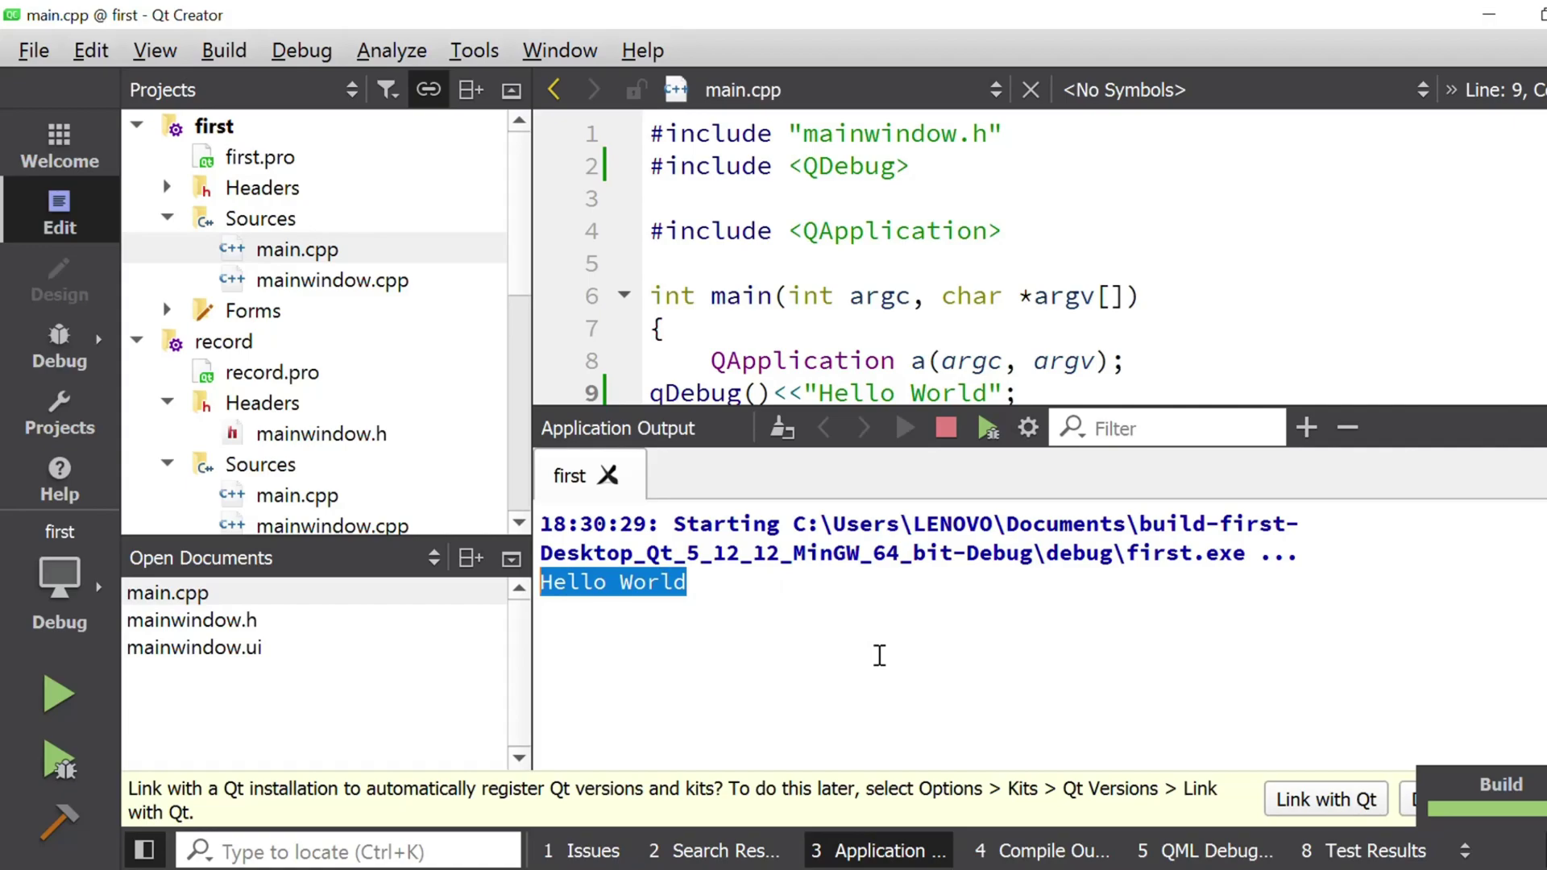